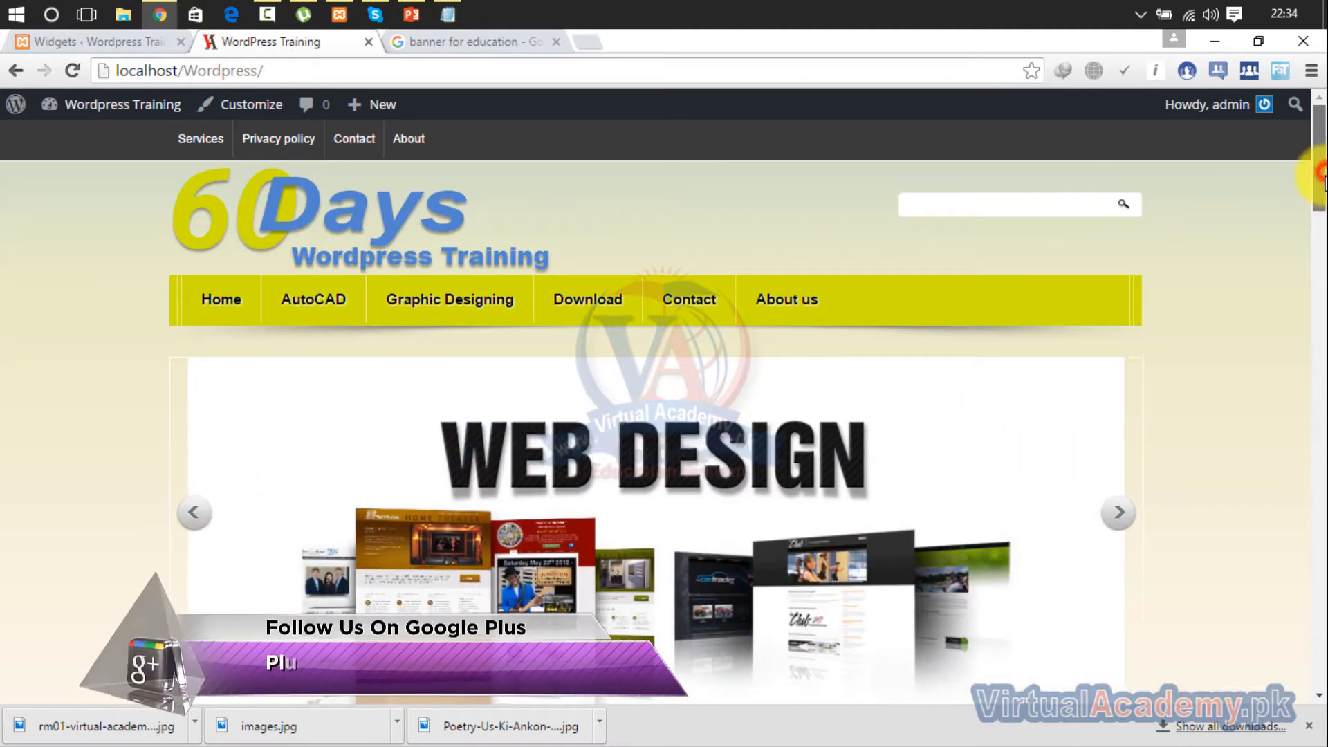
Step: Look over the site's home page, including the sidebar content, the header search box and the main menu
{"action": "left_click_drag", "start_coordinate": [1321, 173], "coordinate": [1321, 249]}
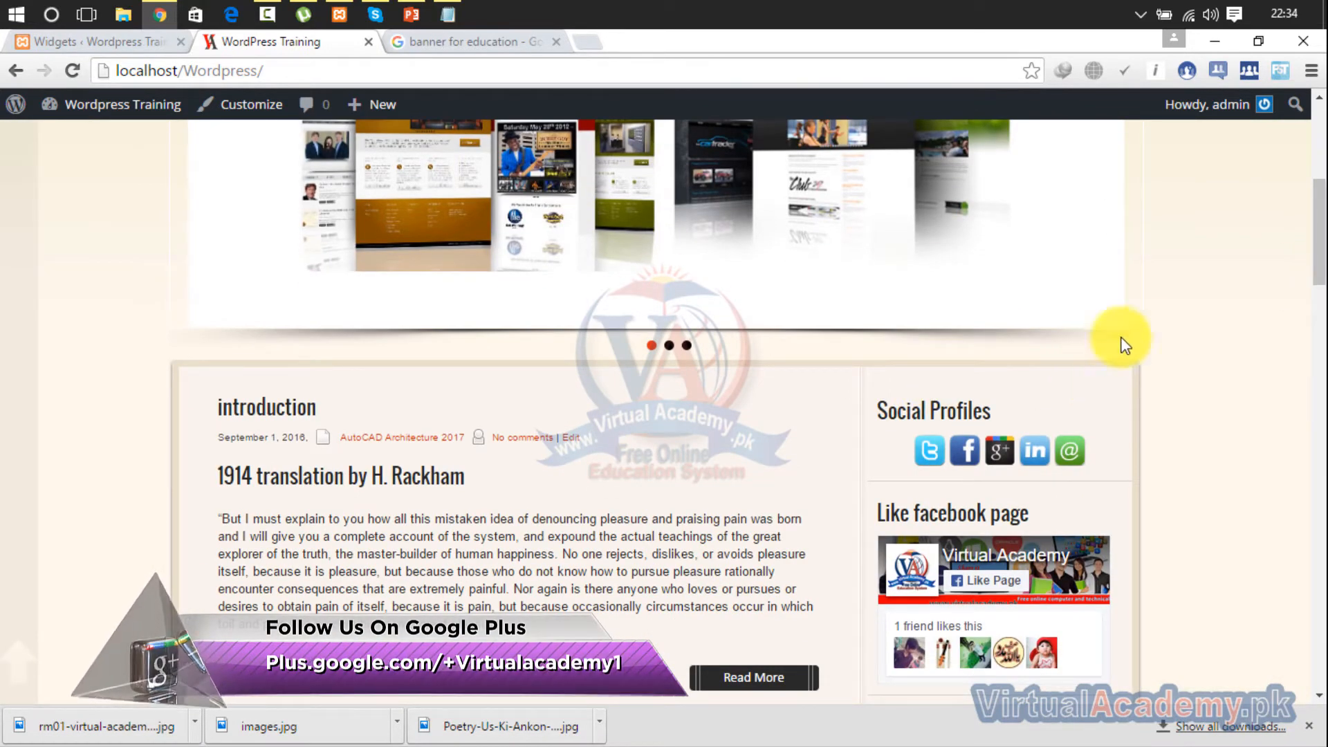
{"action": "left_click_drag", "start_coordinate": [1321, 196], "coordinate": [1318, 128]}
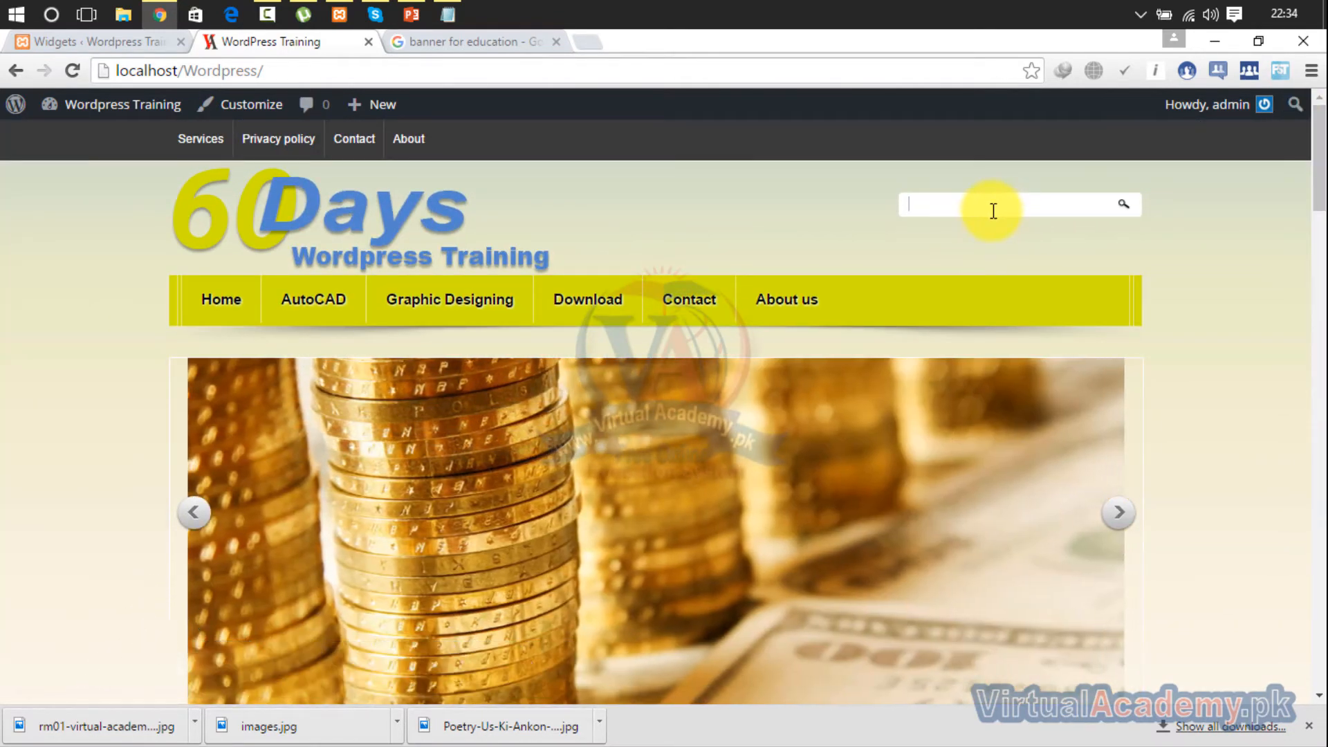
{"action": "left_click", "coordinate": [994, 211]}
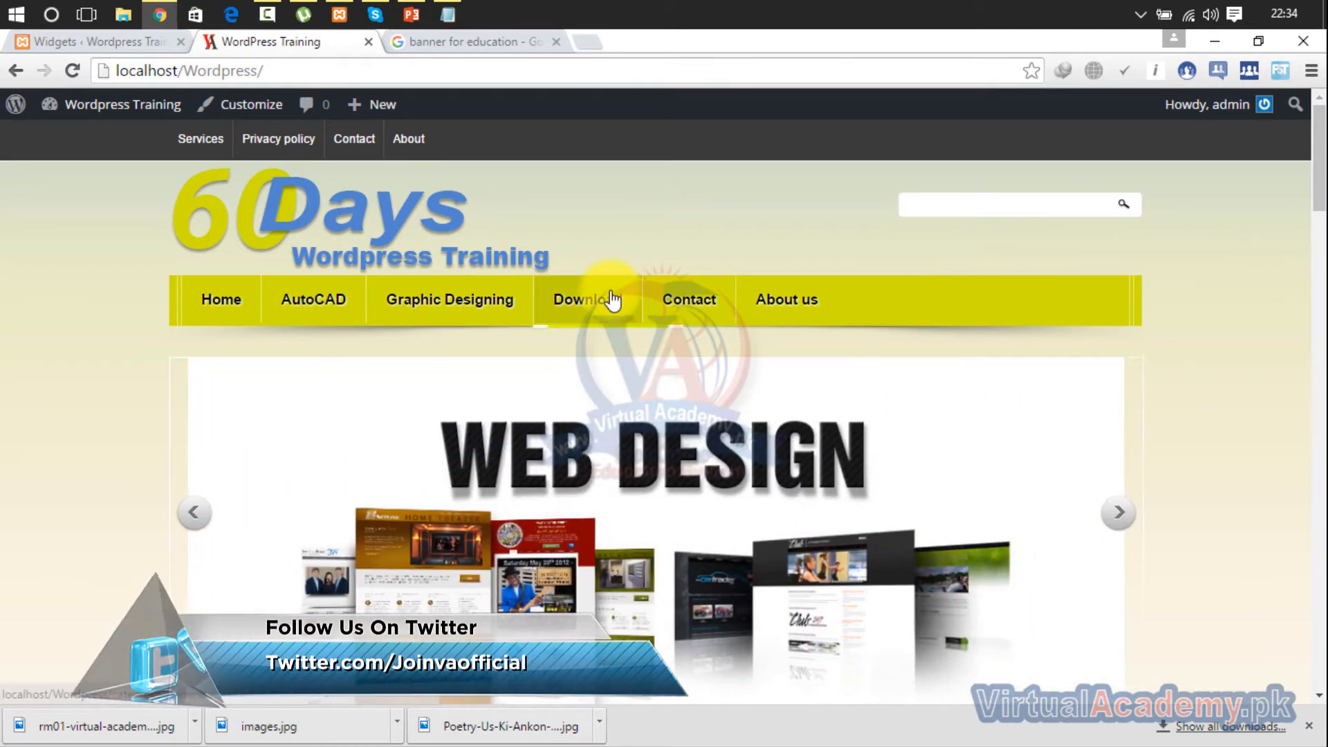
{"action": "mouse_move", "coordinate": [608, 296]}
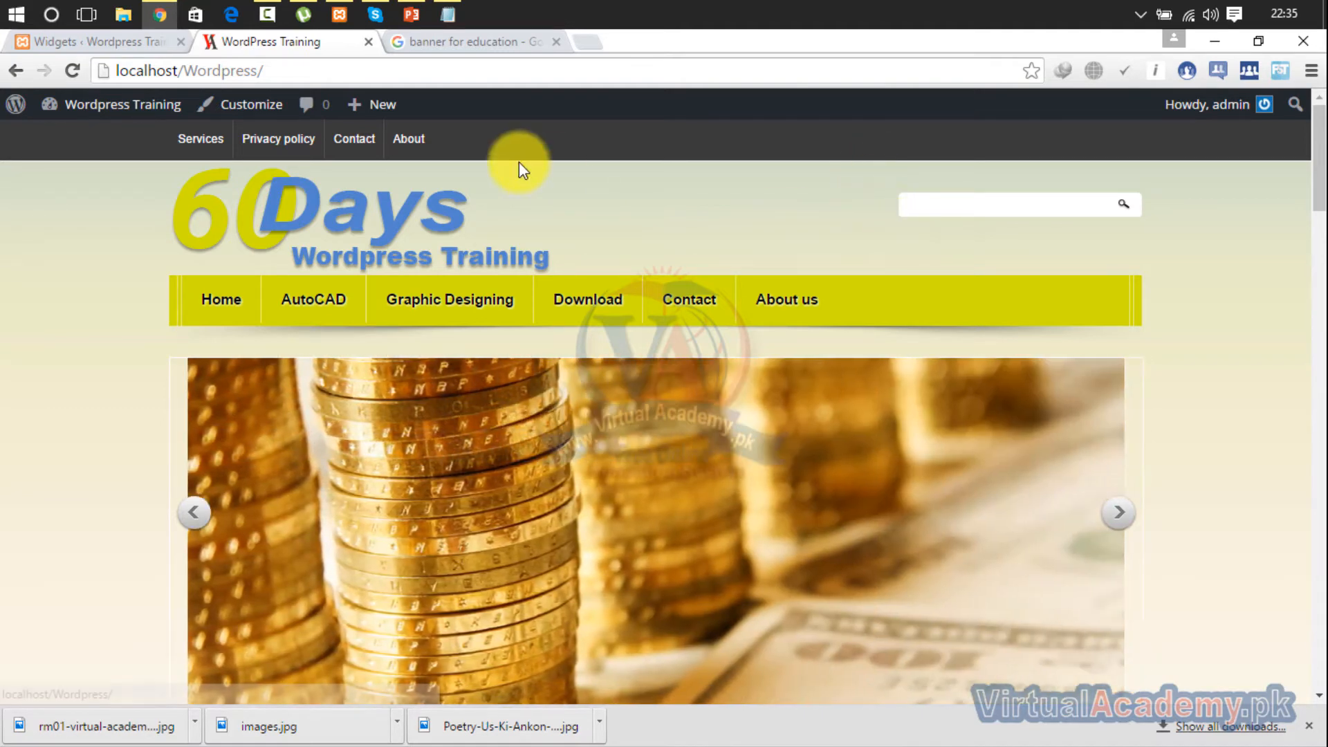
Step: Review the widget areas on the admin Widgets page, briefly expanding the Left Sidebar area
{"action": "left_click", "coordinate": [103, 40]}
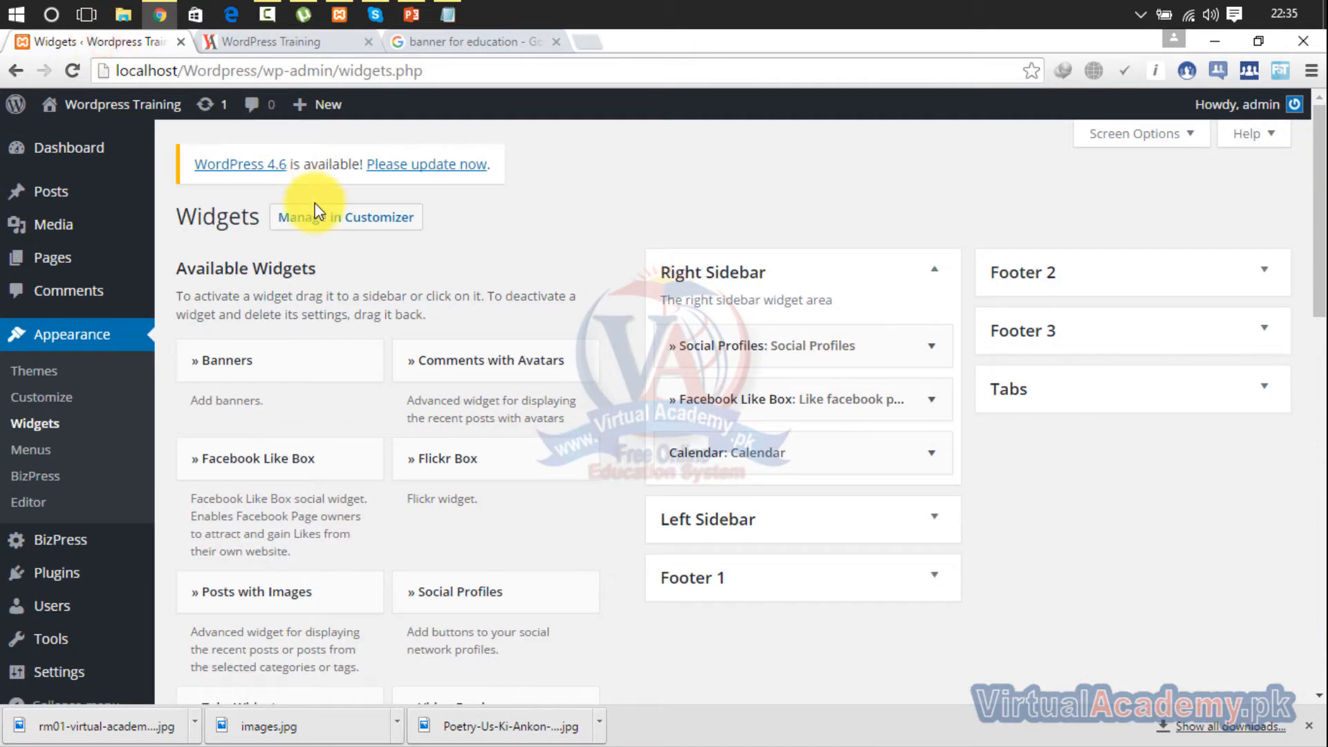
{"action": "left_click", "coordinate": [40, 424]}
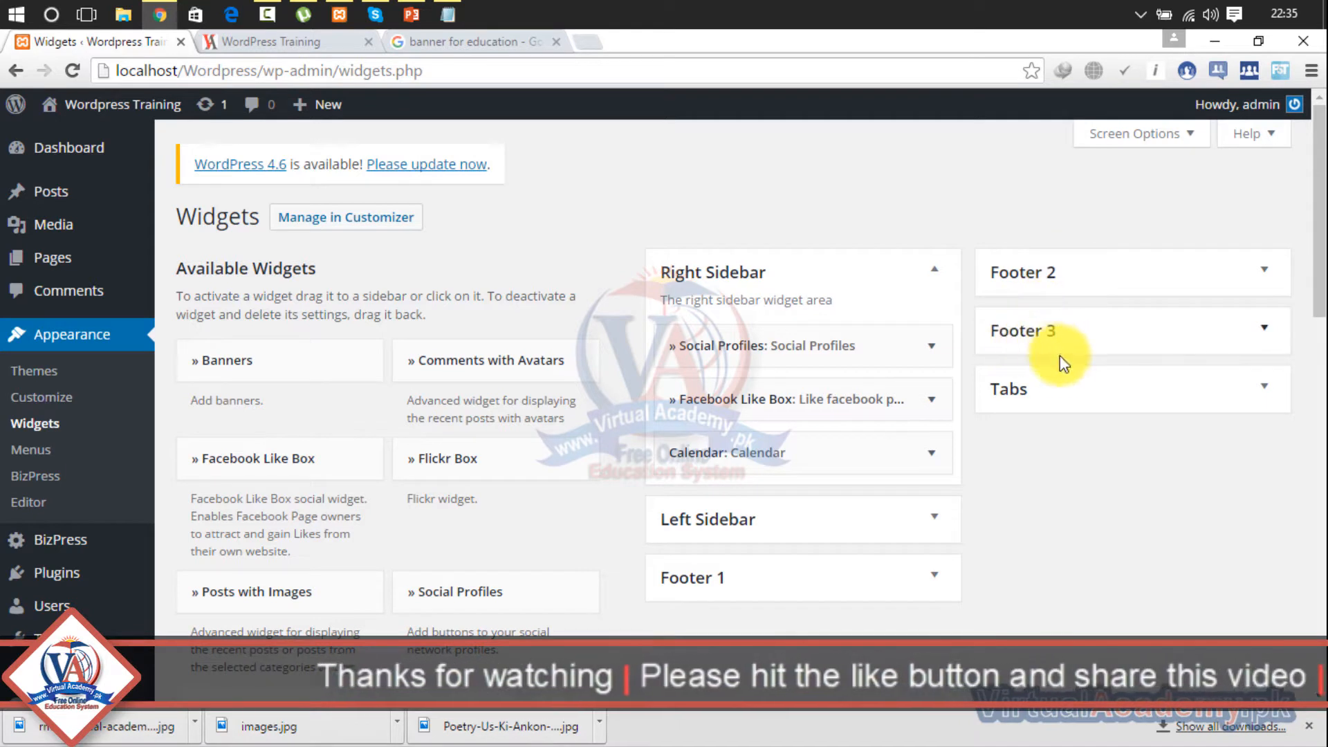
{"action": "left_click", "coordinate": [830, 522]}
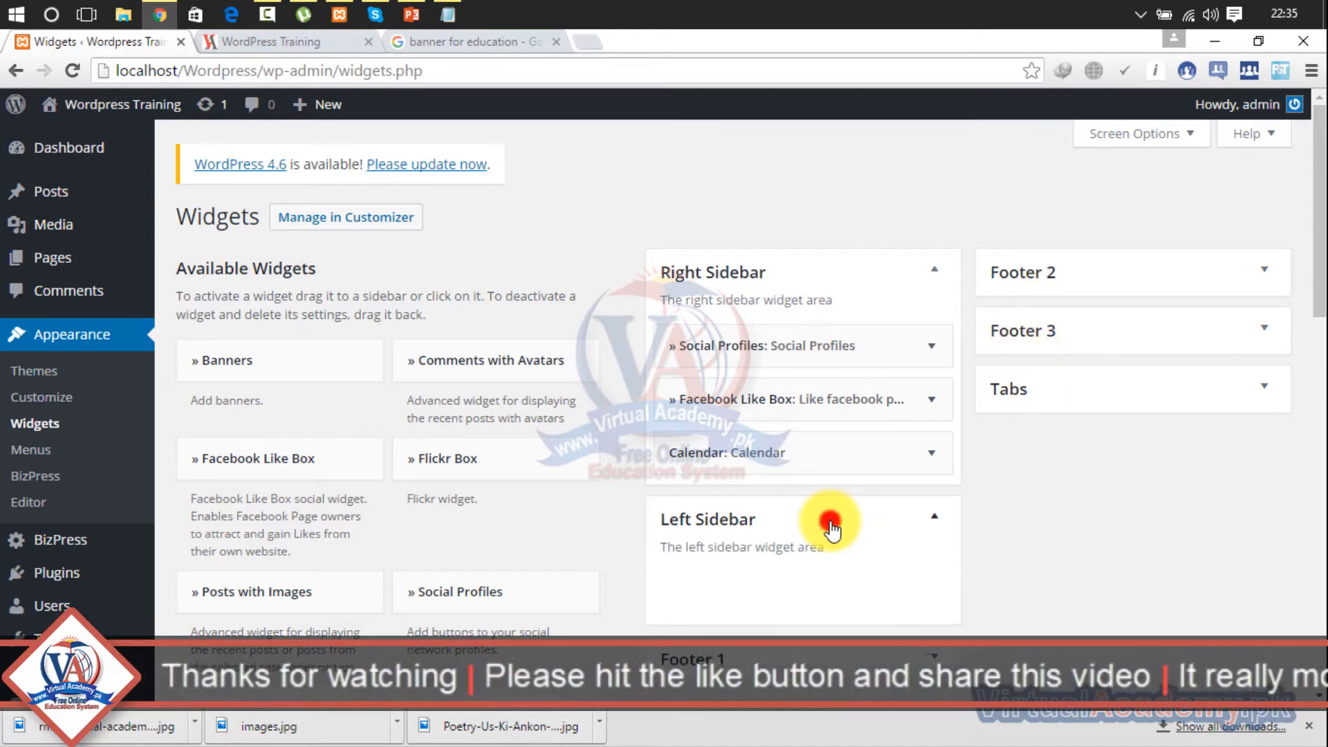
{"action": "left_click", "coordinate": [830, 522]}
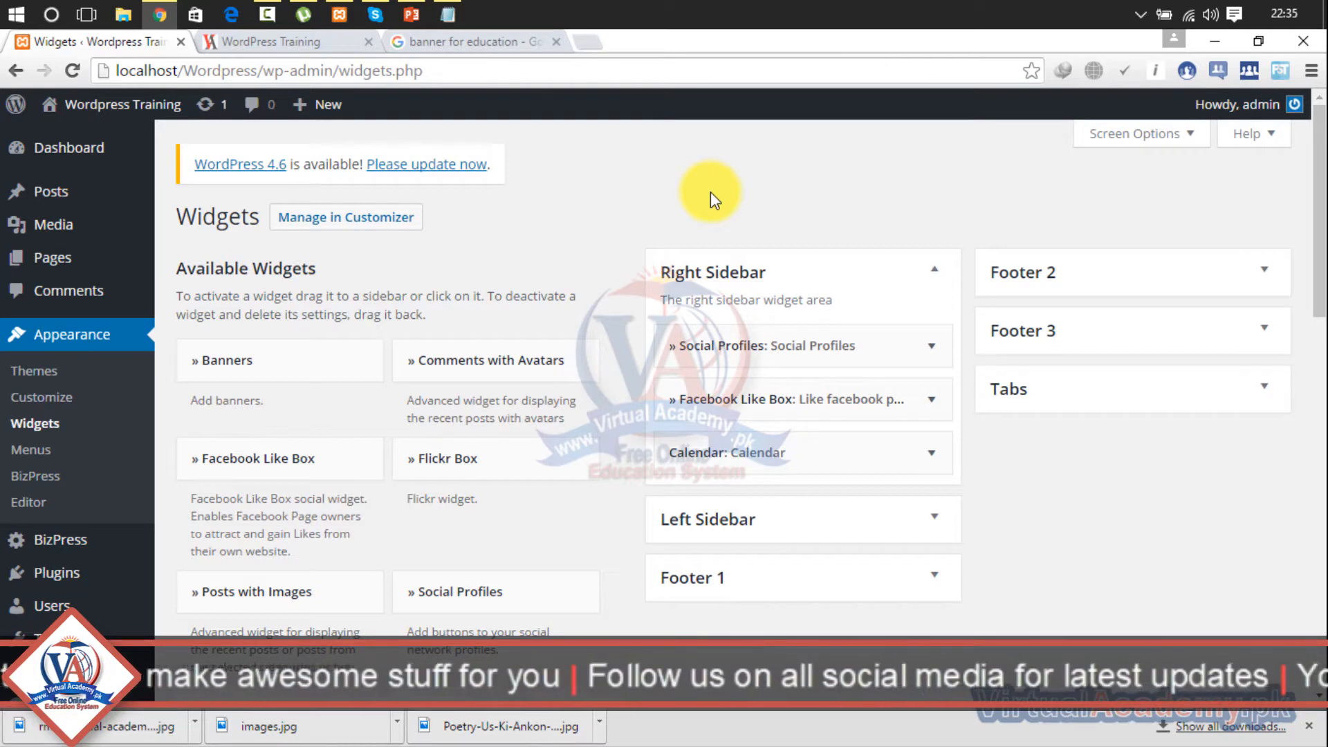
Step: Search the installable plugins for "custom widgets area"
{"action": "left_click", "coordinate": [64, 587]}
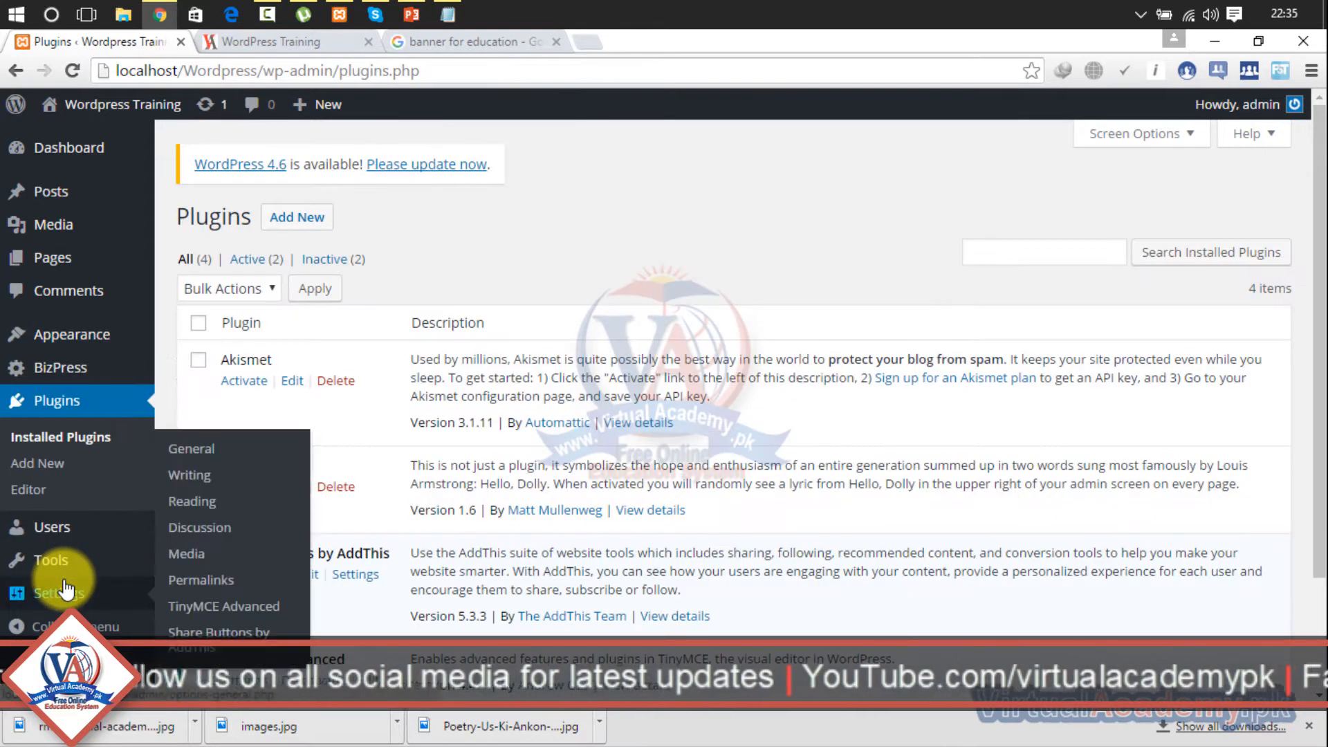
{"action": "left_click", "coordinate": [297, 216]}
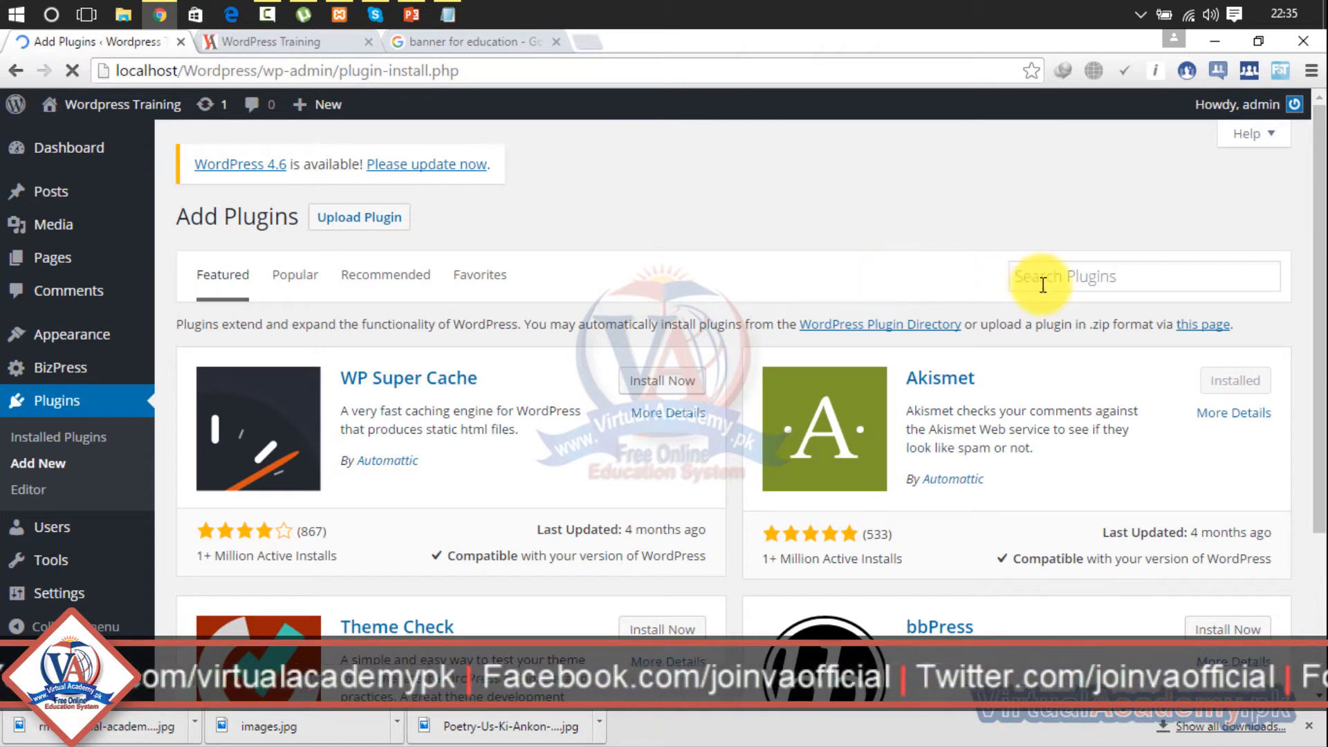
{"action": "left_click", "coordinate": [1043, 284]}
{"action": "type", "text": "c"}
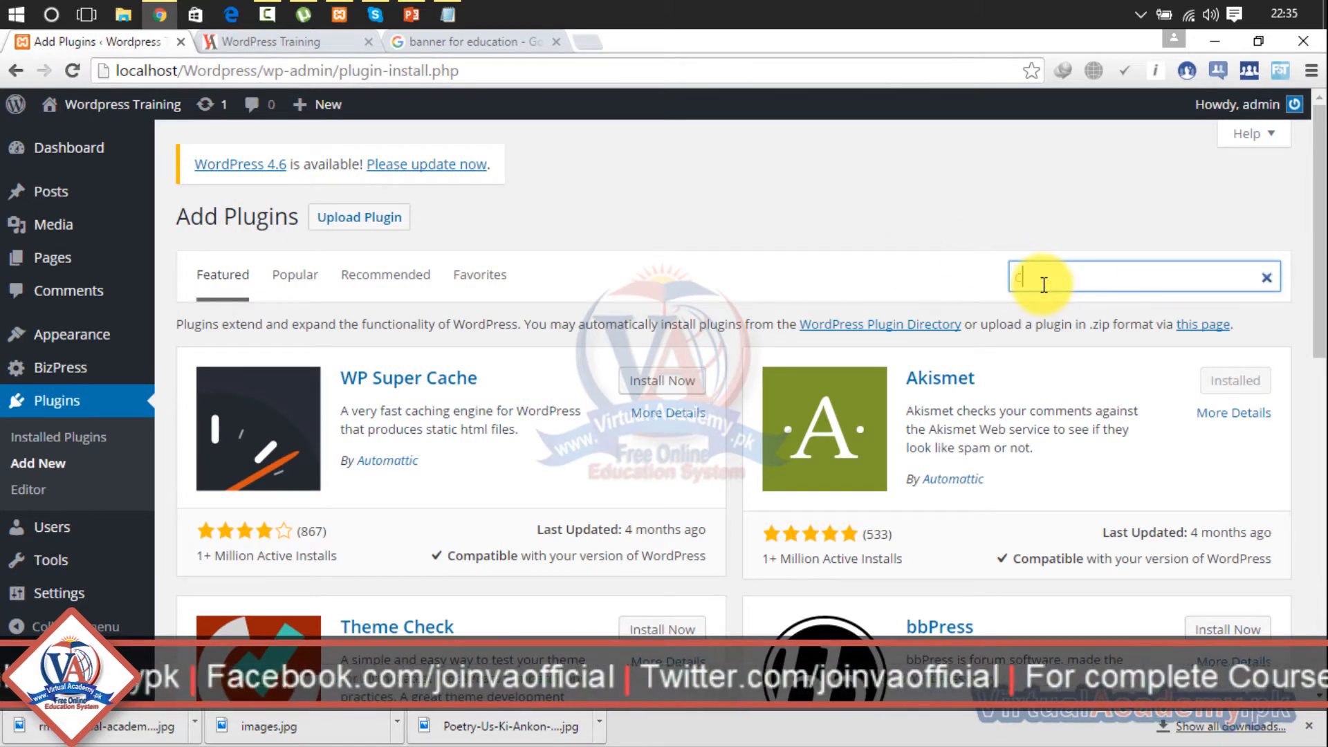
{"action": "type", "text": "us"}
{"action": "key", "text": "Down"}
{"action": "key", "text": "Return"}
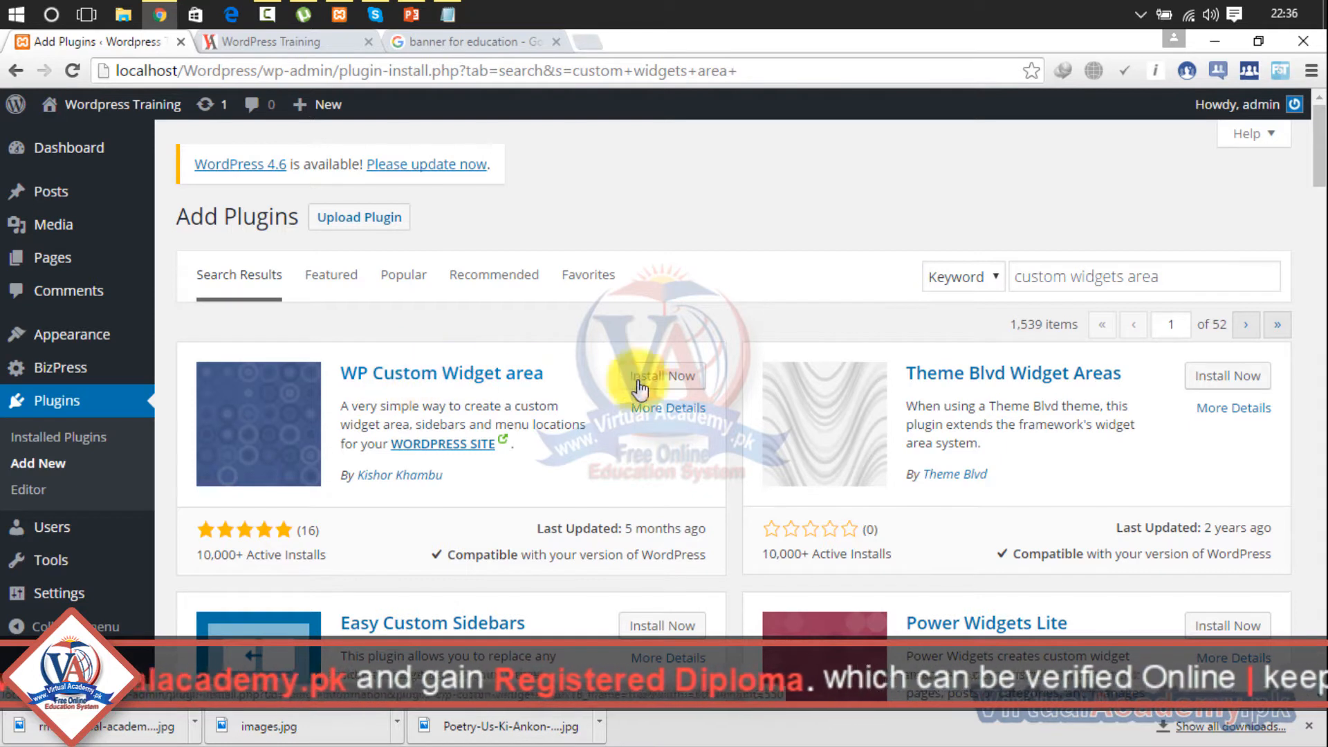
Step: Install and activate the WP Custom Widget area plugin, and check its entry among the installed plugins
{"action": "left_click", "coordinate": [661, 375]}
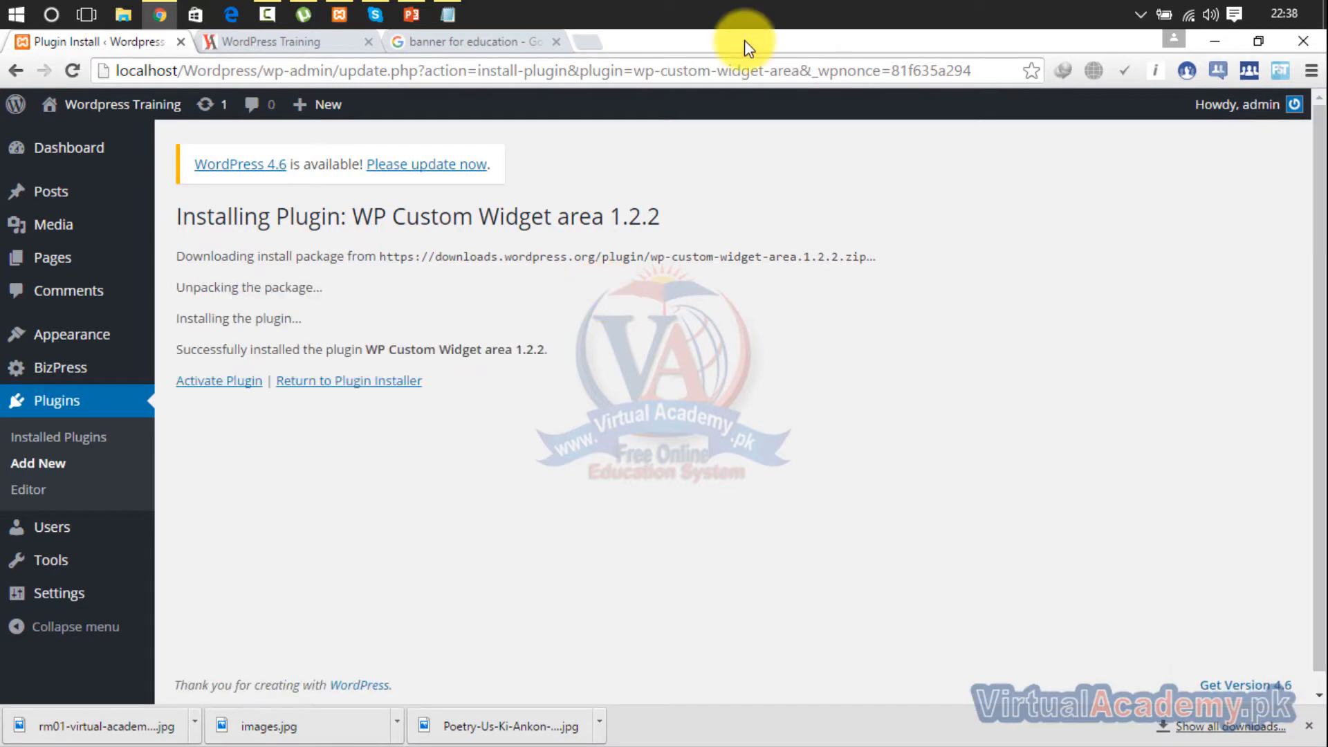
{"action": "left_click", "coordinate": [232, 385]}
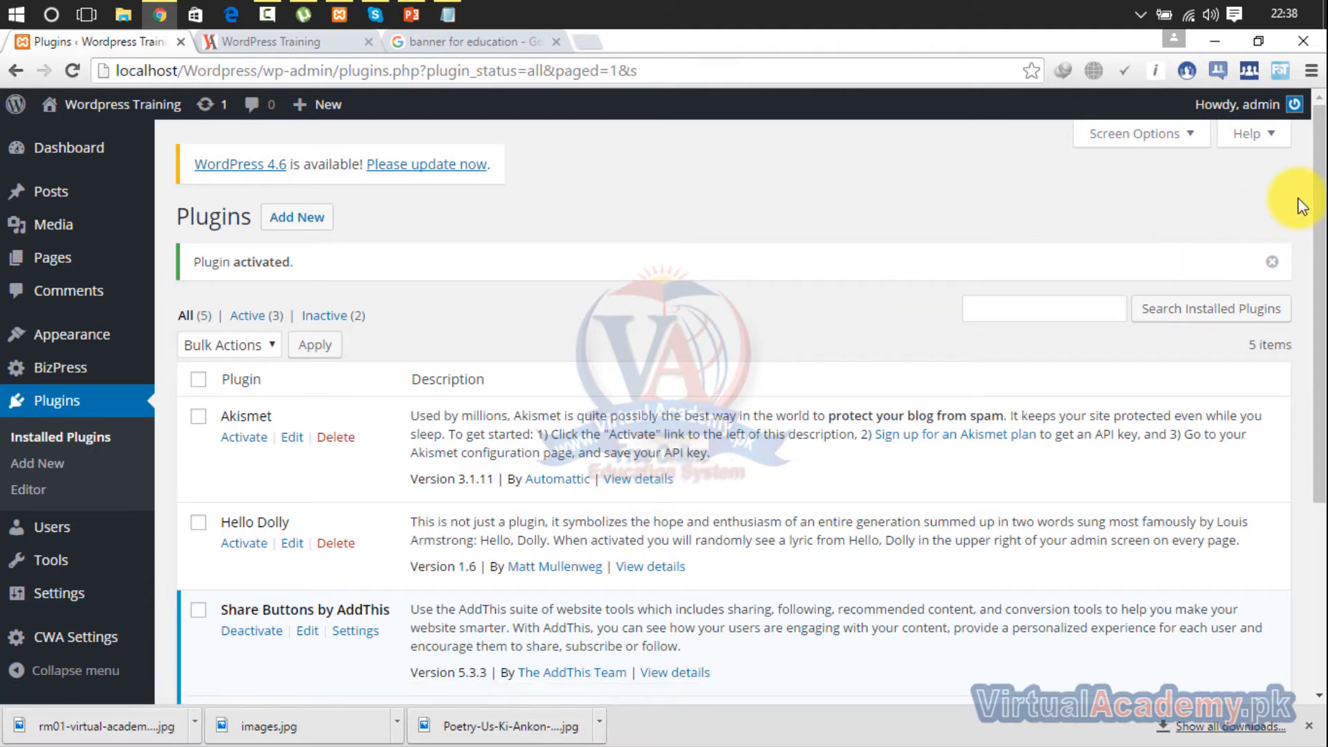
{"action": "left_click_drag", "start_coordinate": [1324, 191], "coordinate": [1322, 374]}
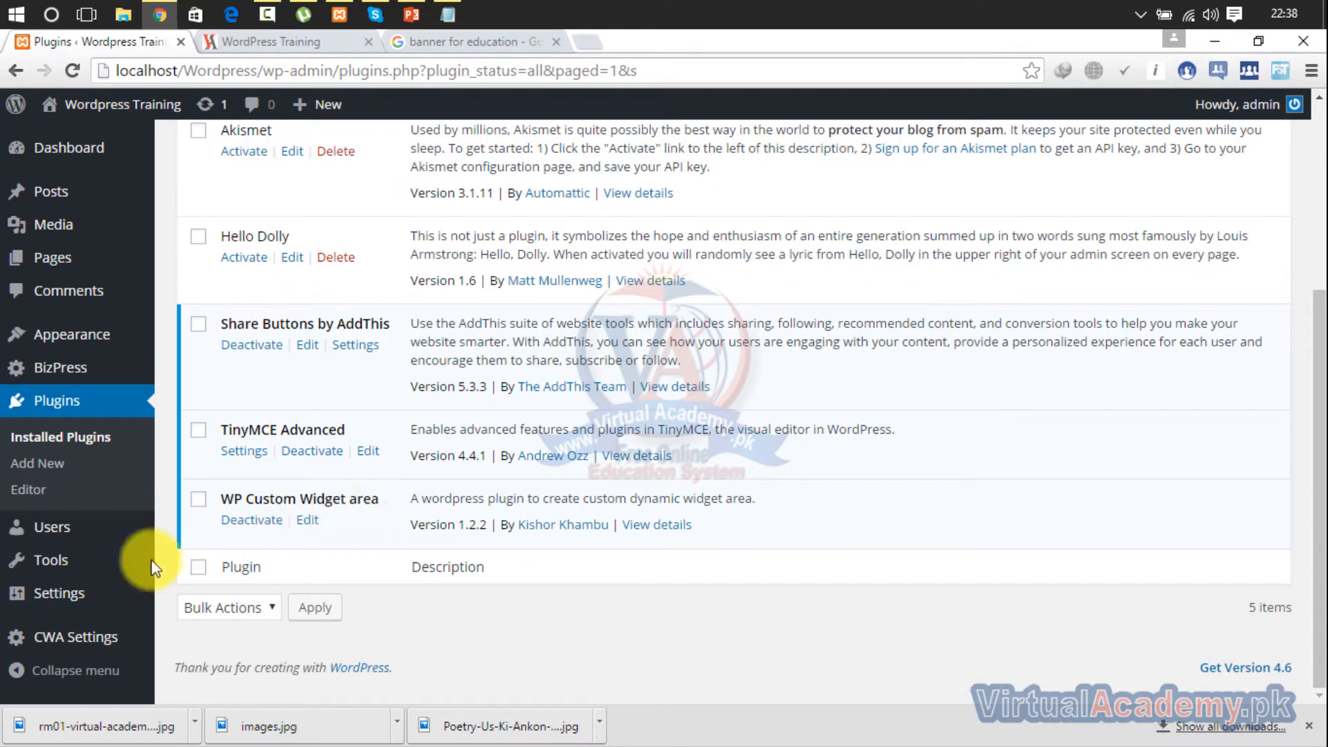
Step: Create a custom widget area named Header and delete the existing Ads widget area
{"action": "mouse_move", "coordinate": [46, 654]}
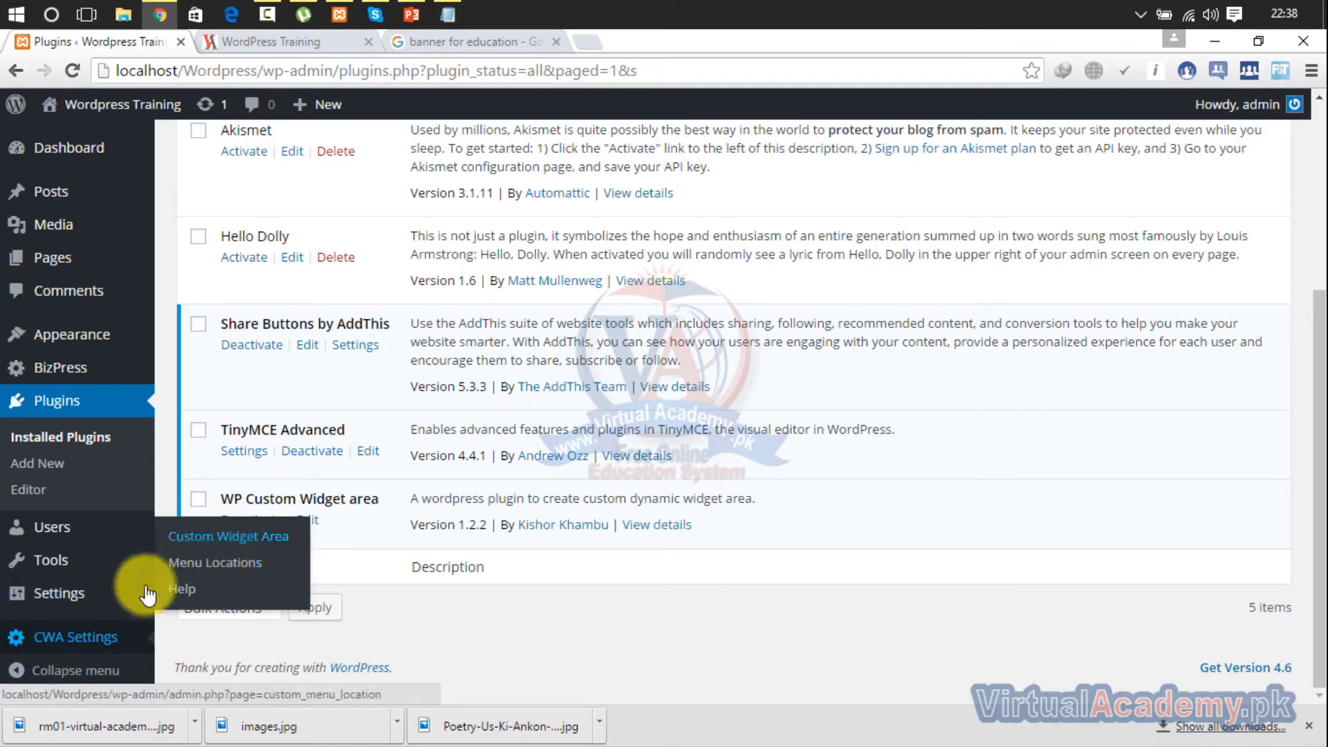
{"action": "left_click", "coordinate": [251, 550]}
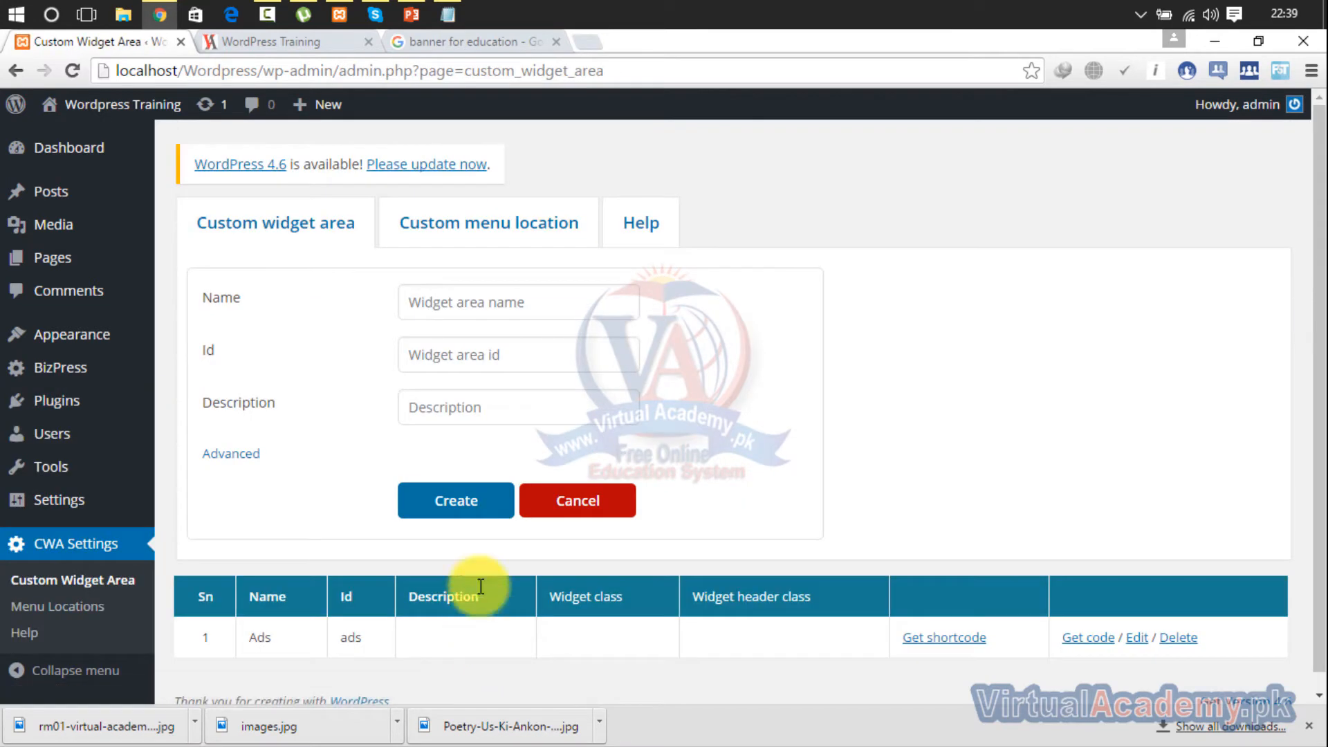
{"action": "left_click", "coordinate": [544, 299]}
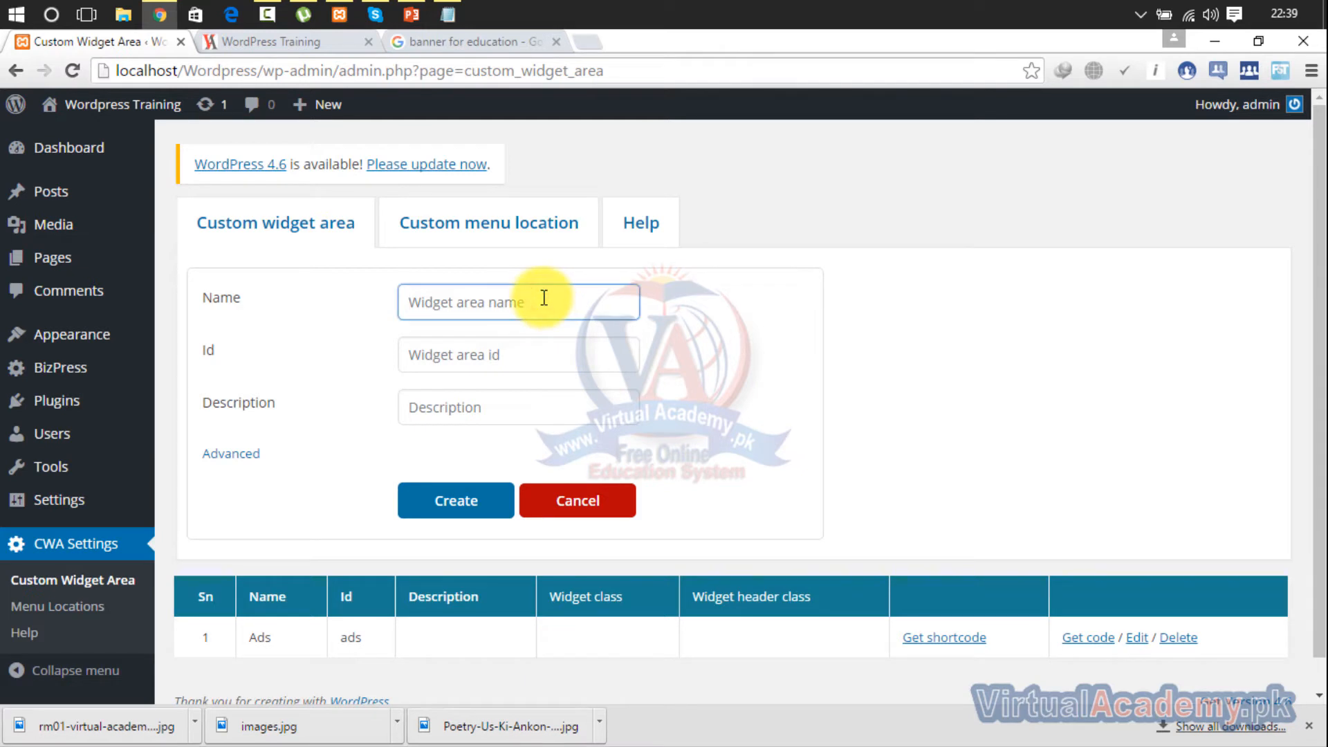
{"action": "type", "text": "Header"}
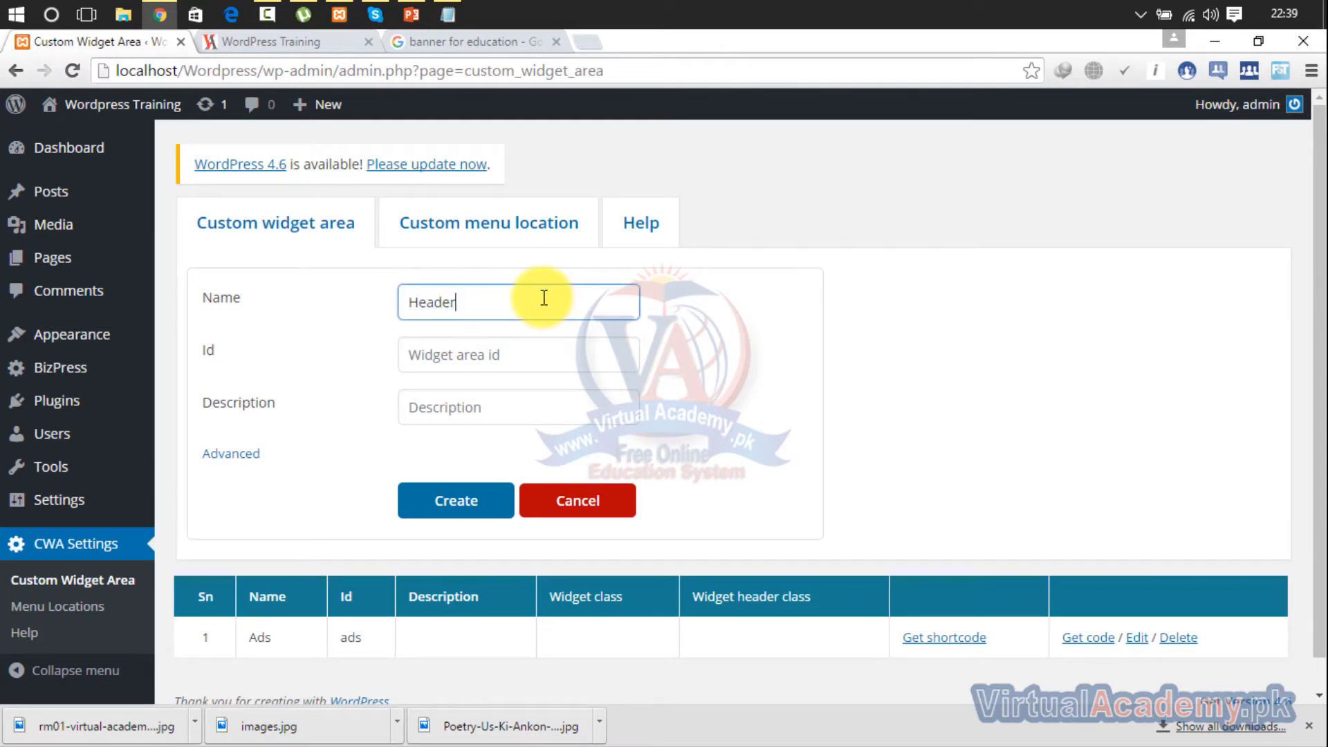
{"action": "left_click", "coordinate": [455, 502]}
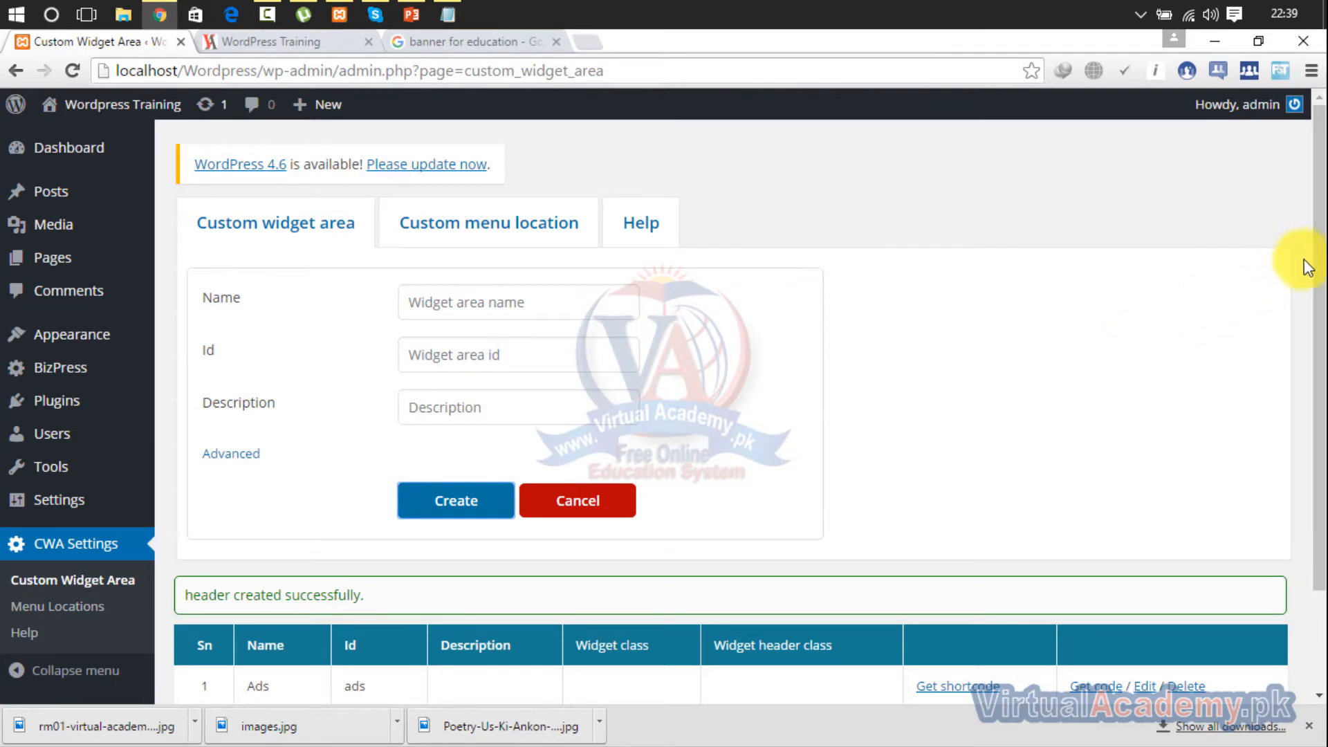
{"action": "scroll", "coordinate": [1318, 232], "scroll_direction": "down", "scroll_amount": 3}
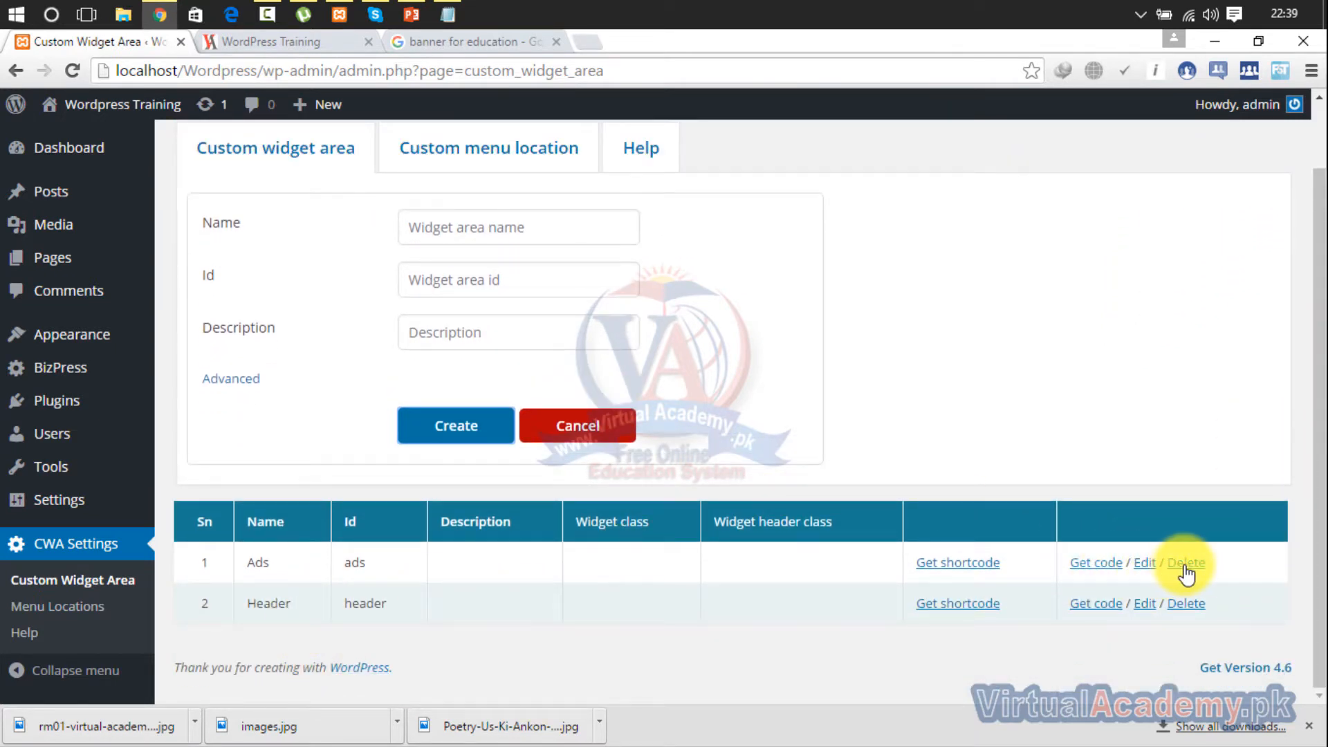
{"action": "left_click", "coordinate": [1185, 564]}
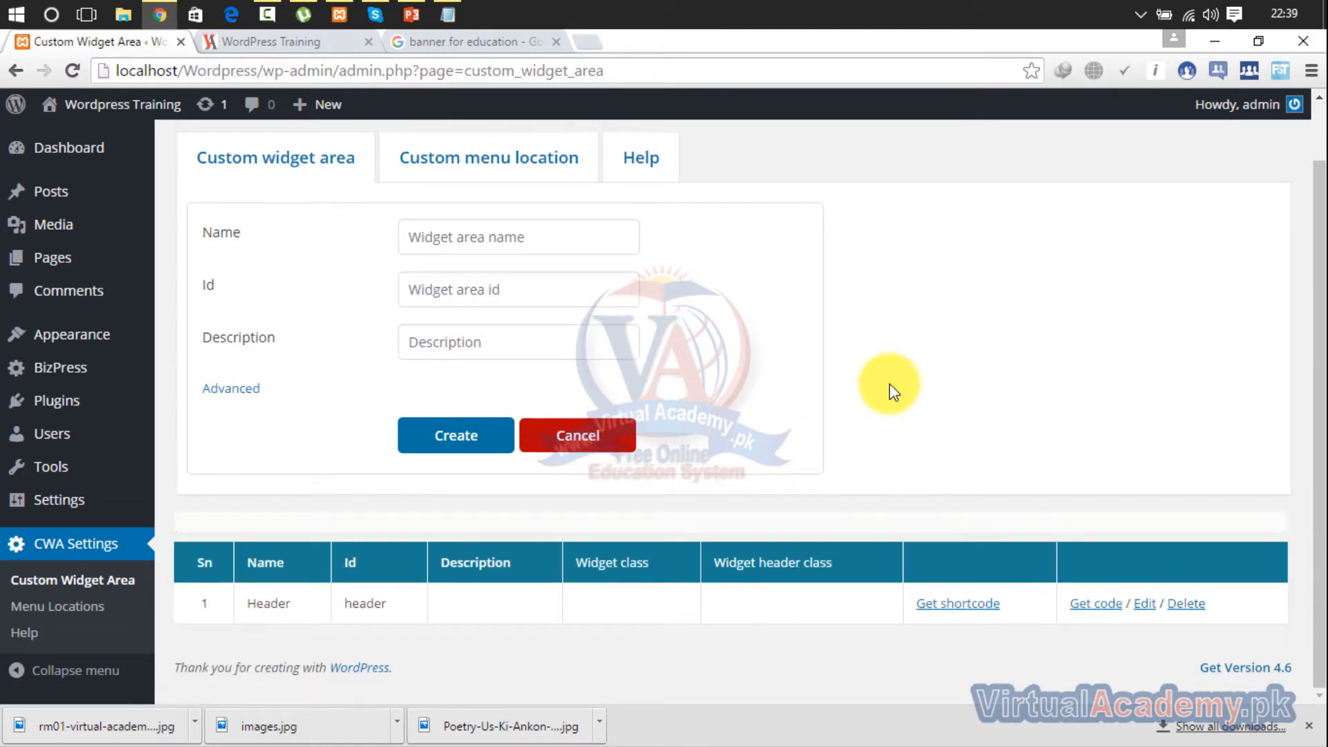
Step: Display the Header widget area's PHP code and select the whole text dynamic_sidebar( 'header' ); for copying
{"action": "left_click", "coordinate": [1093, 608]}
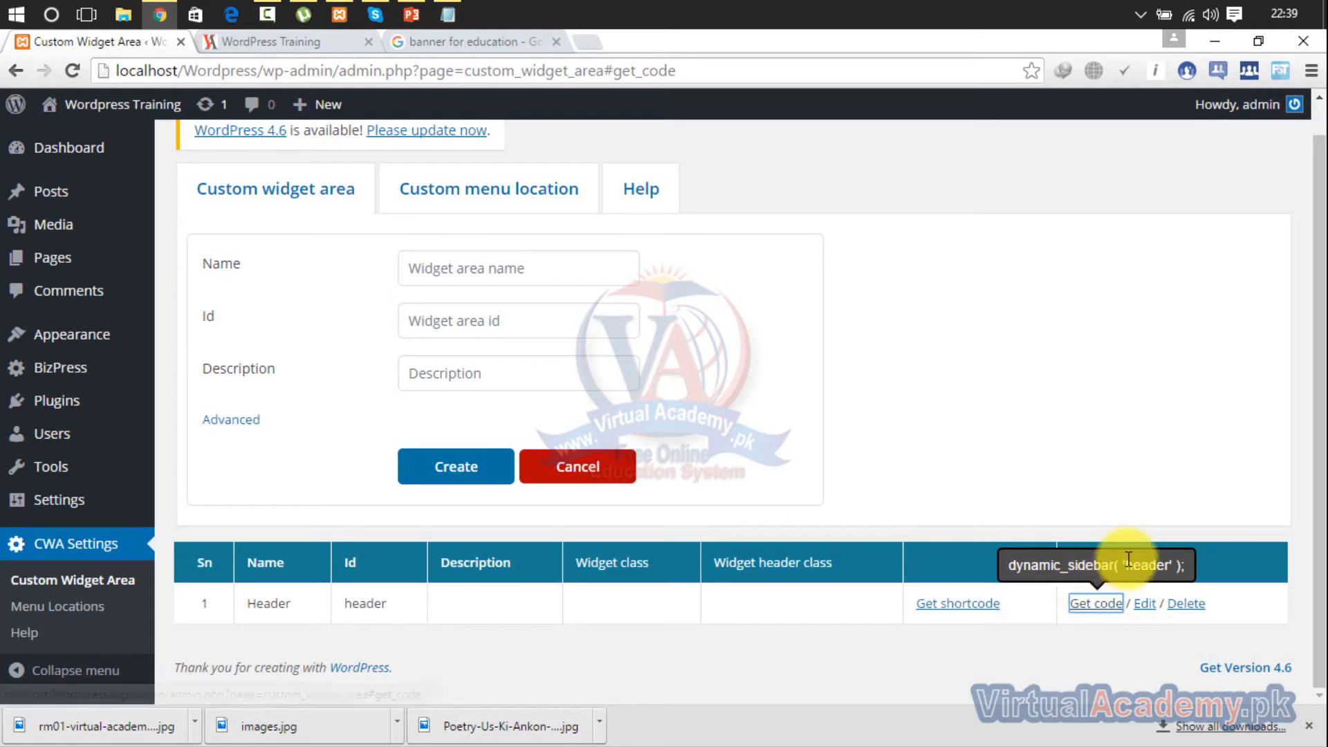
{"action": "left_click_drag", "start_coordinate": [1187, 569], "coordinate": [996, 567]}
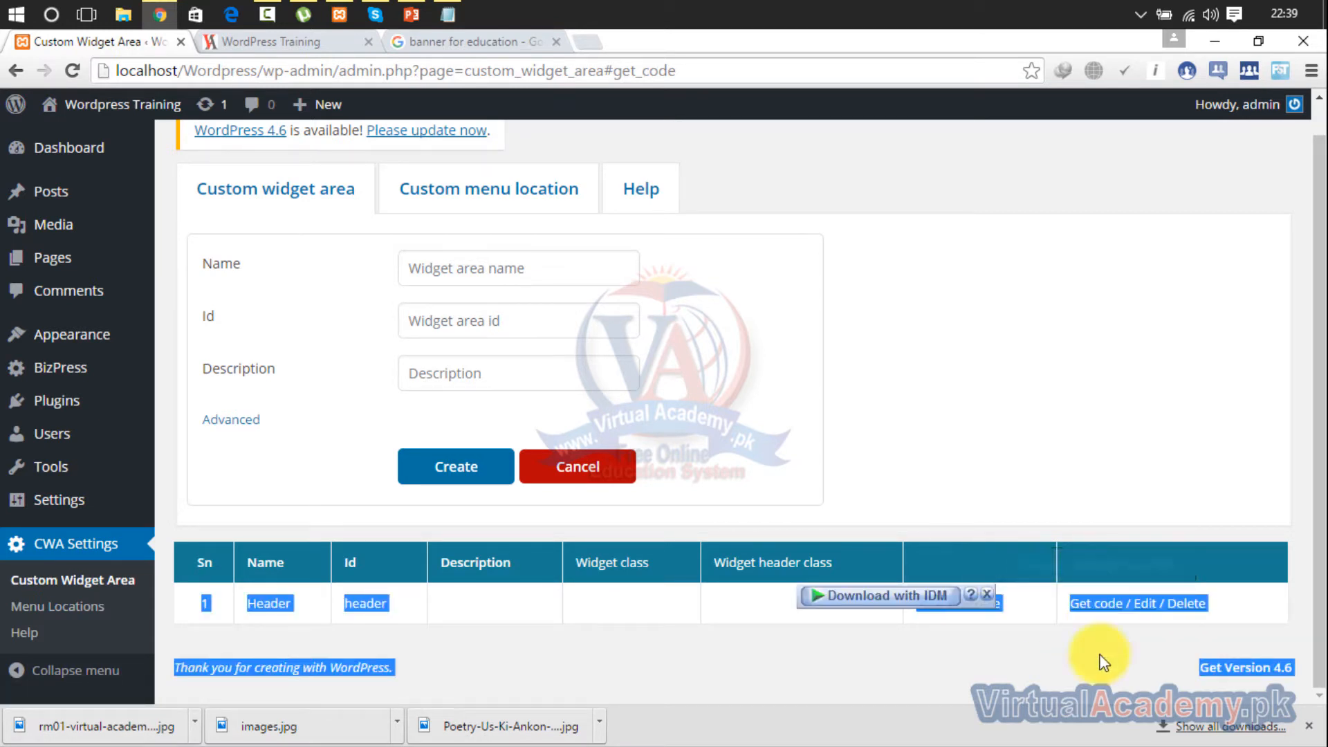
{"action": "left_click", "coordinate": [1115, 641]}
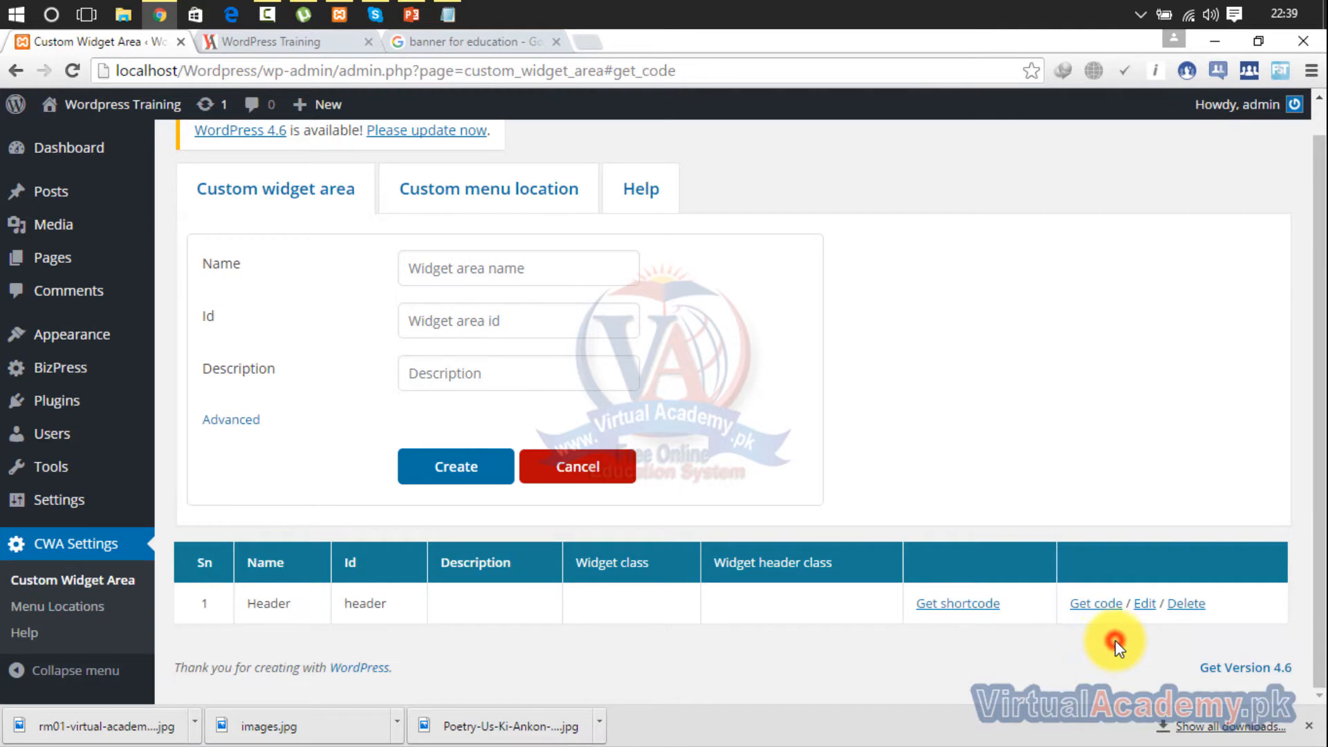
{"action": "left_click", "coordinate": [972, 607]}
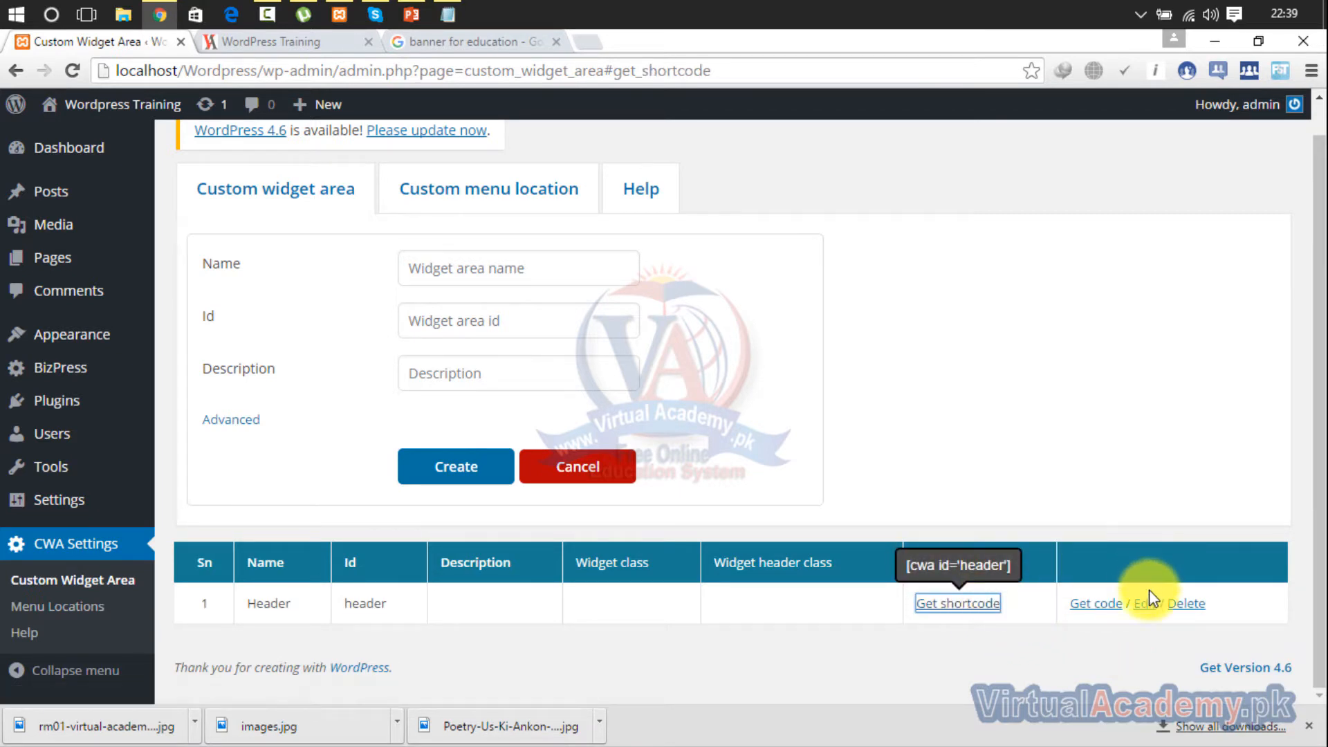
{"action": "left_click", "coordinate": [1093, 603]}
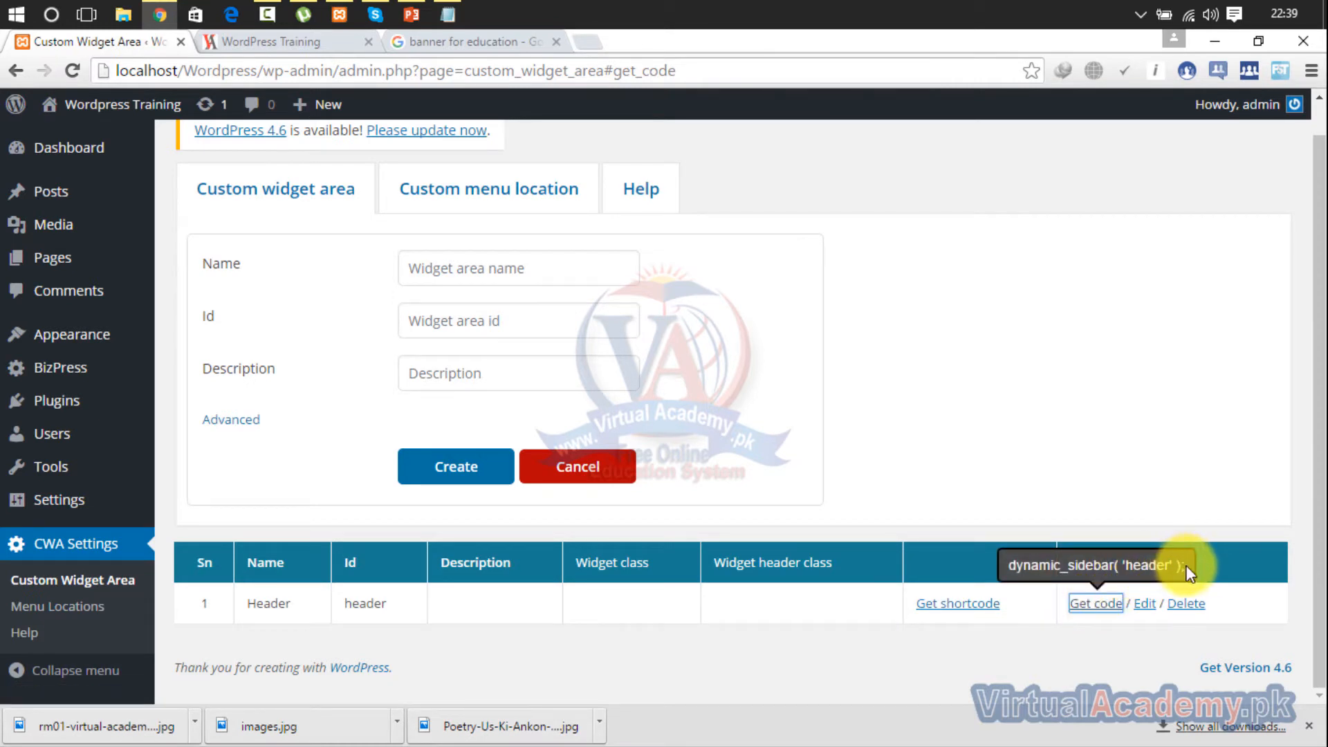
{"action": "left_click_drag", "start_coordinate": [1187, 566], "coordinate": [1007, 569]}
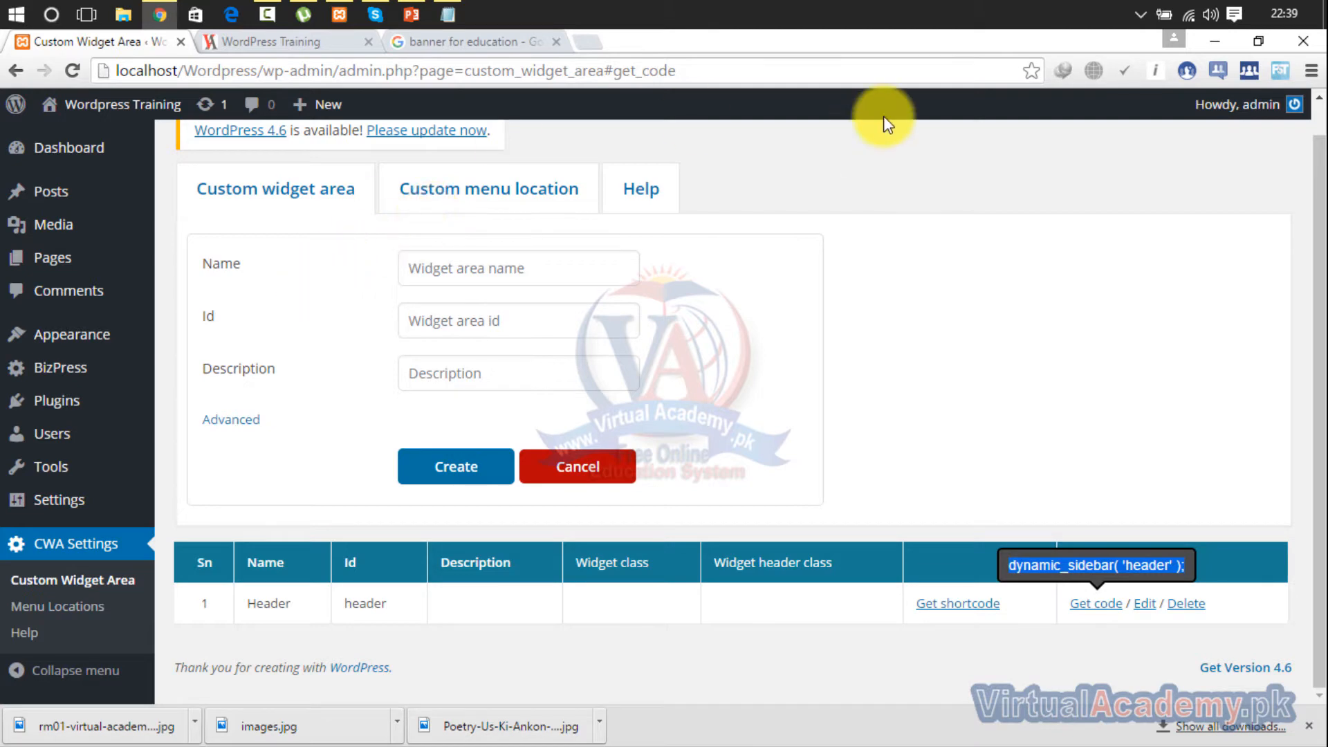
Step: Check the search box in the site's front page header, and browse in File Explorer to C:\xampp\htdocs\Wordpress
{"action": "left_click", "coordinate": [273, 43]}
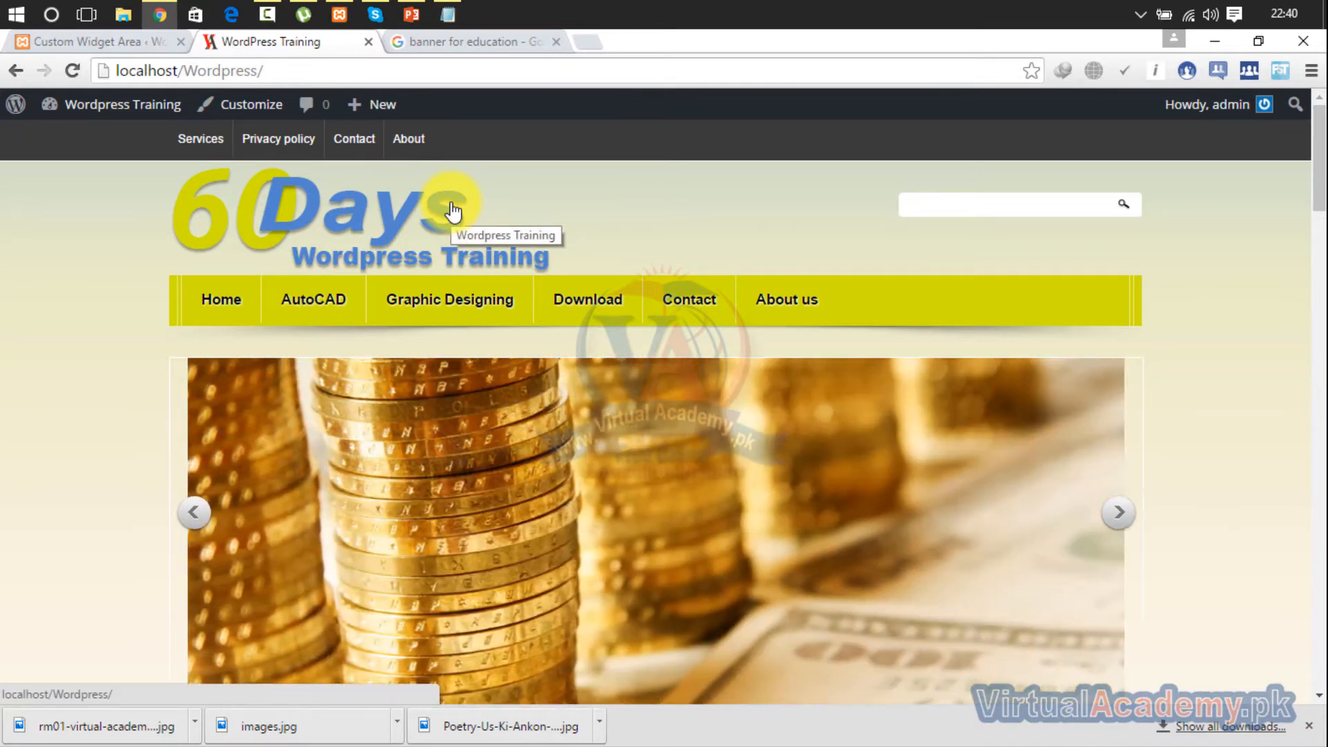
{"action": "left_click", "coordinate": [1020, 201]}
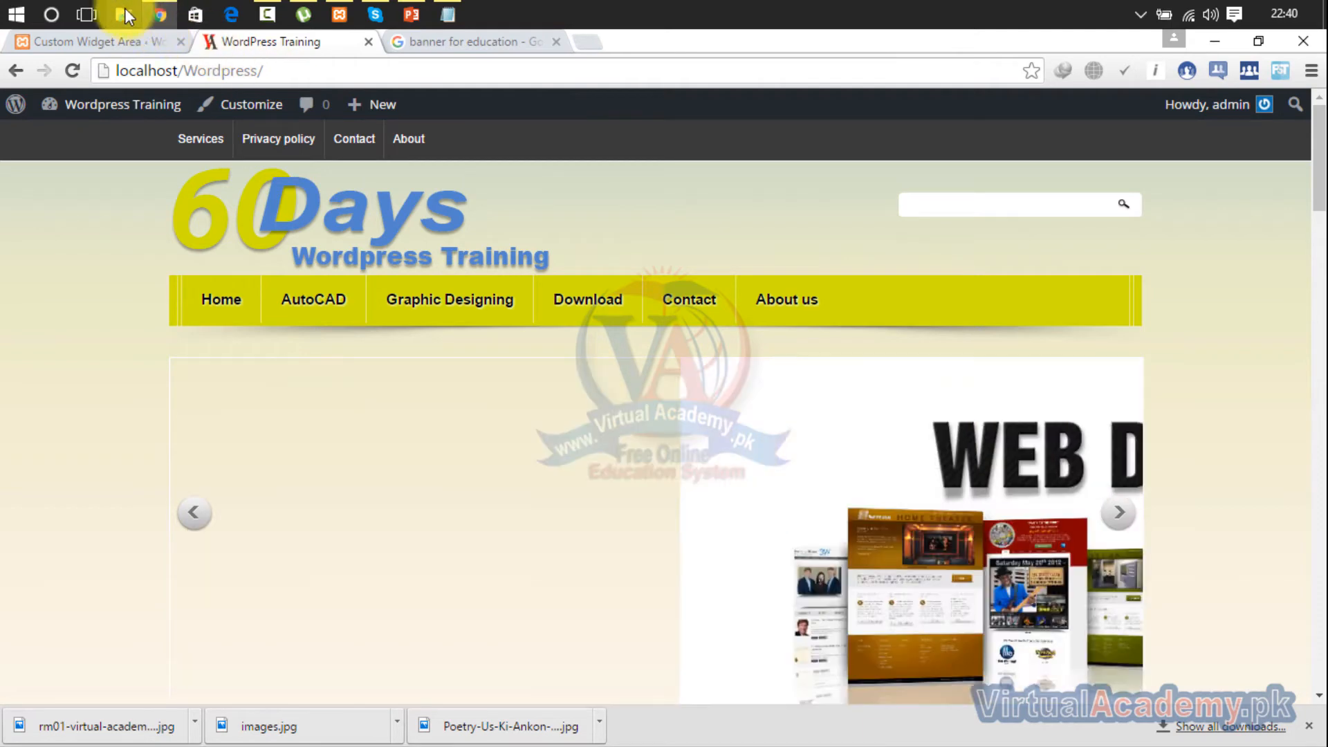
{"action": "left_click", "coordinate": [125, 13]}
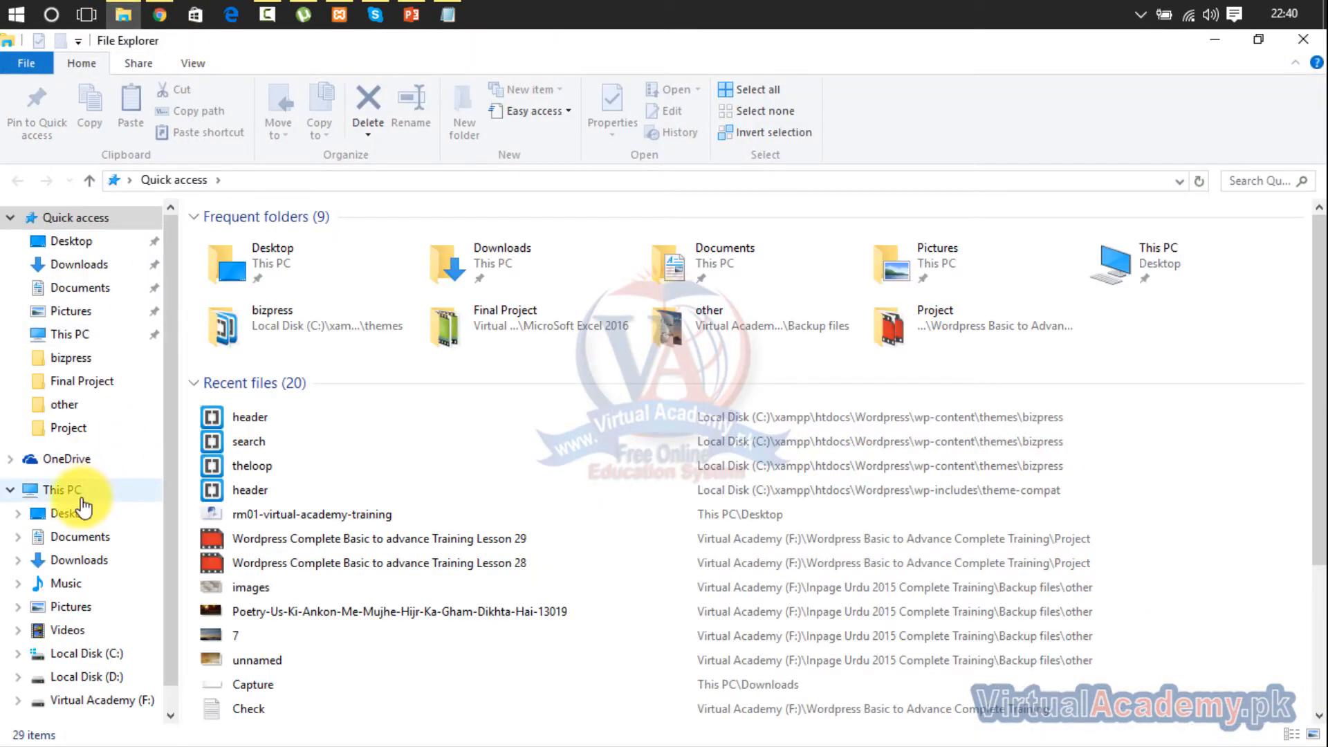
{"action": "left_click", "coordinate": [77, 654]}
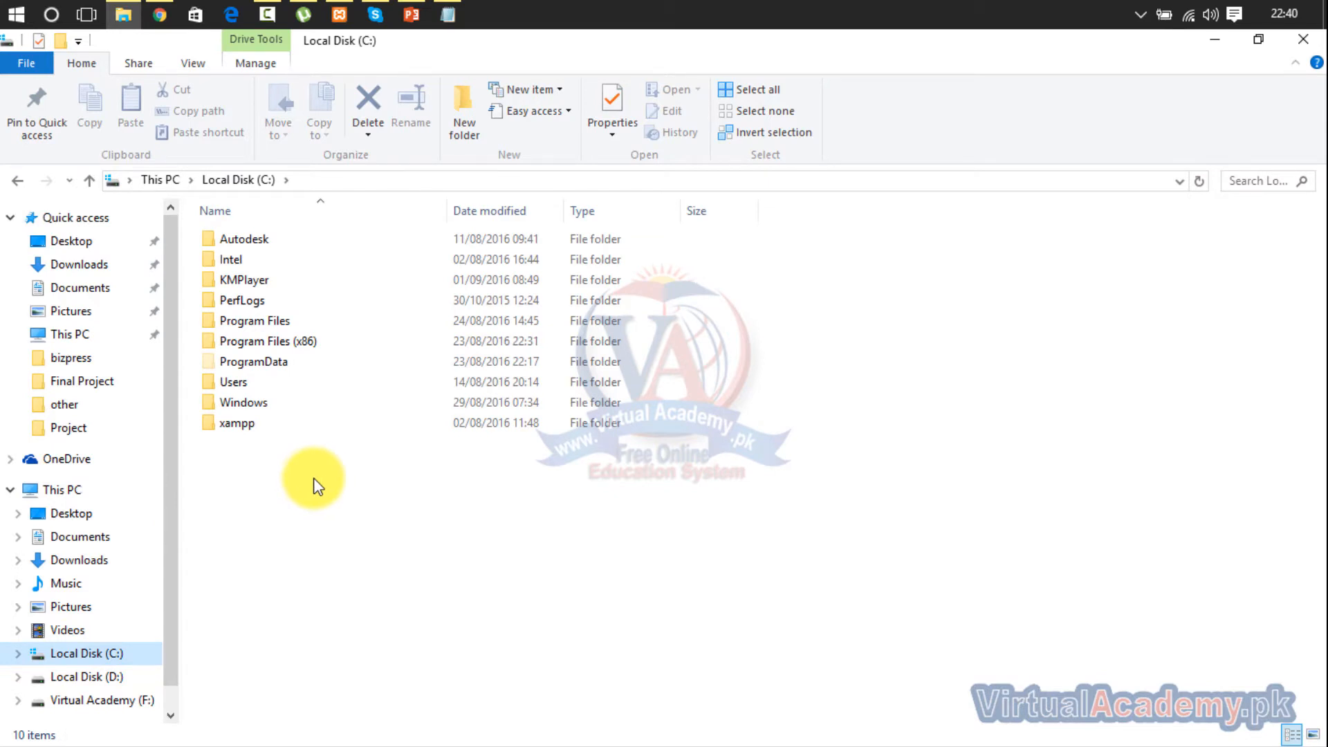
{"action": "left_click", "coordinate": [270, 423]}
{"action": "double_click", "coordinate": [270, 425]}
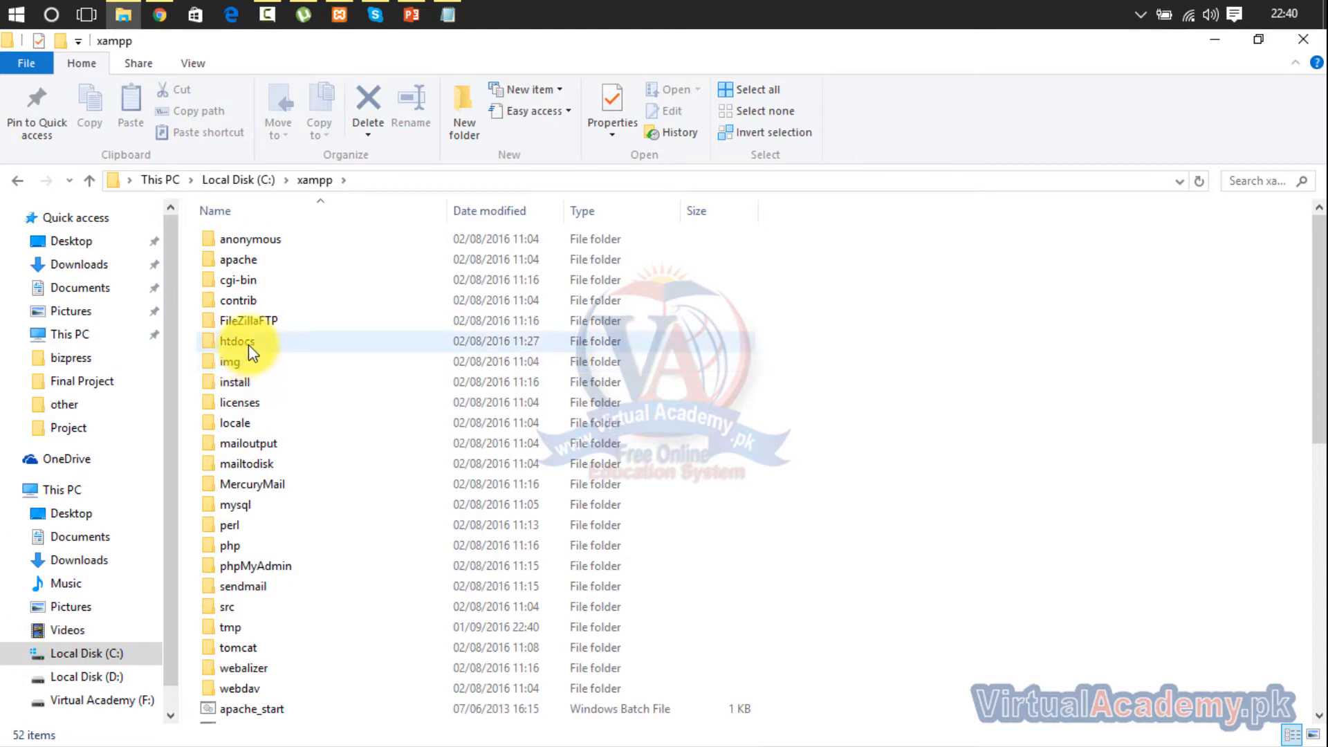
{"action": "double_click", "coordinate": [248, 342]}
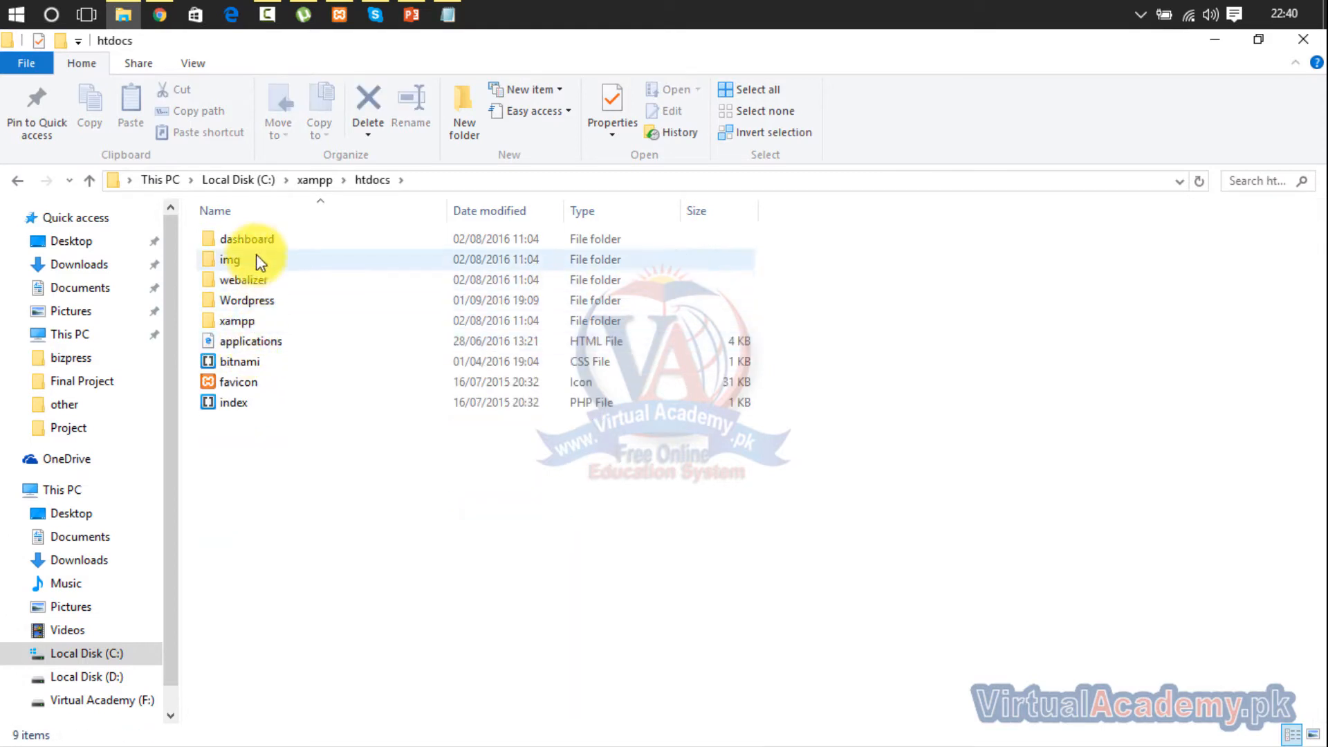
{"action": "double_click", "coordinate": [256, 303]}
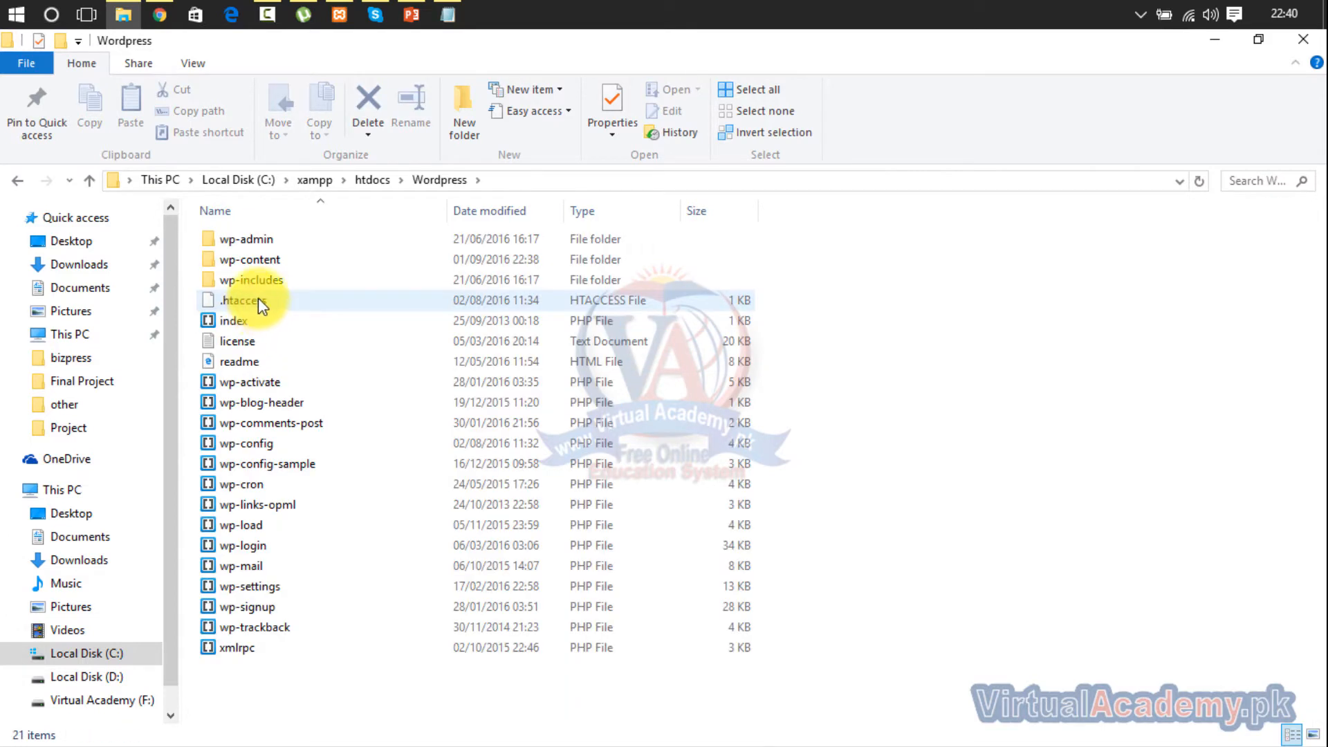
Step: Open the theme's header PHP file from the wp-content\themes\bizpress folder in the Brackets code editor
{"action": "double_click", "coordinate": [260, 261]}
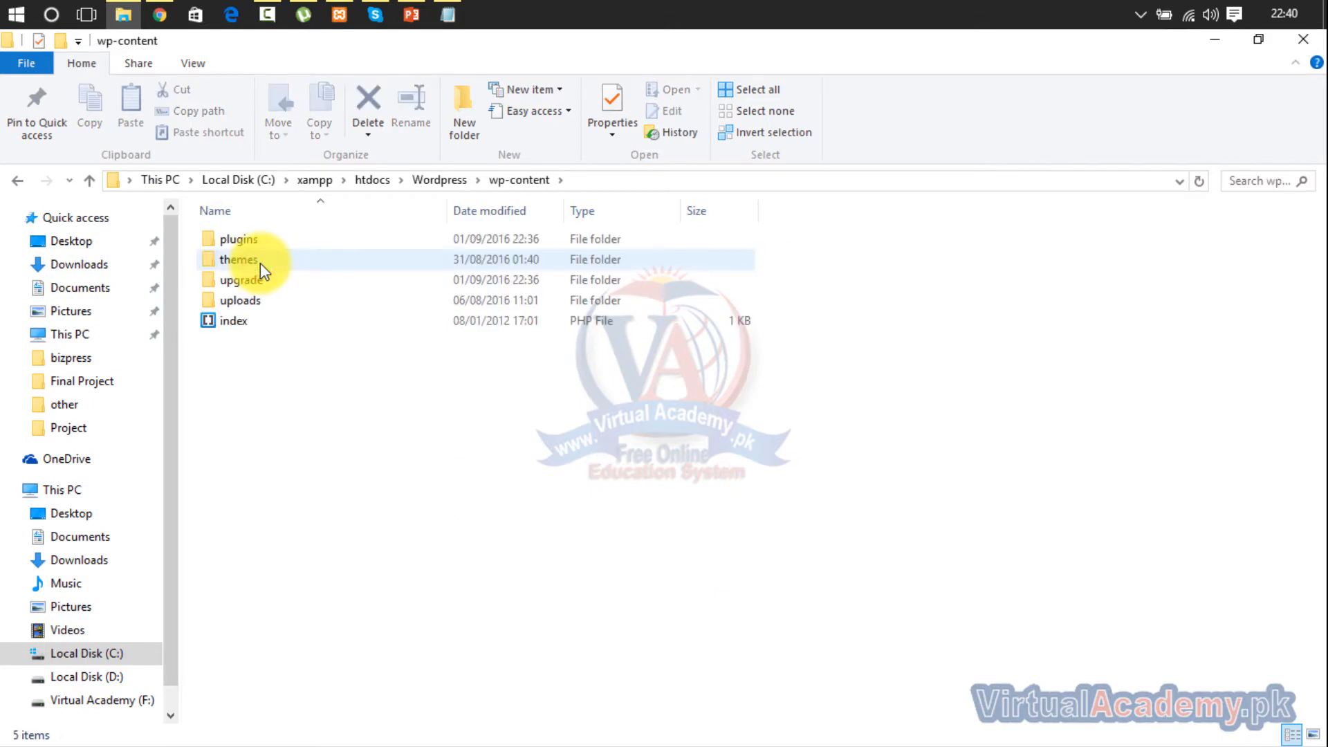
{"action": "double_click", "coordinate": [261, 263]}
{"action": "left_click", "coordinate": [260, 261]}
{"action": "double_click", "coordinate": [259, 242]}
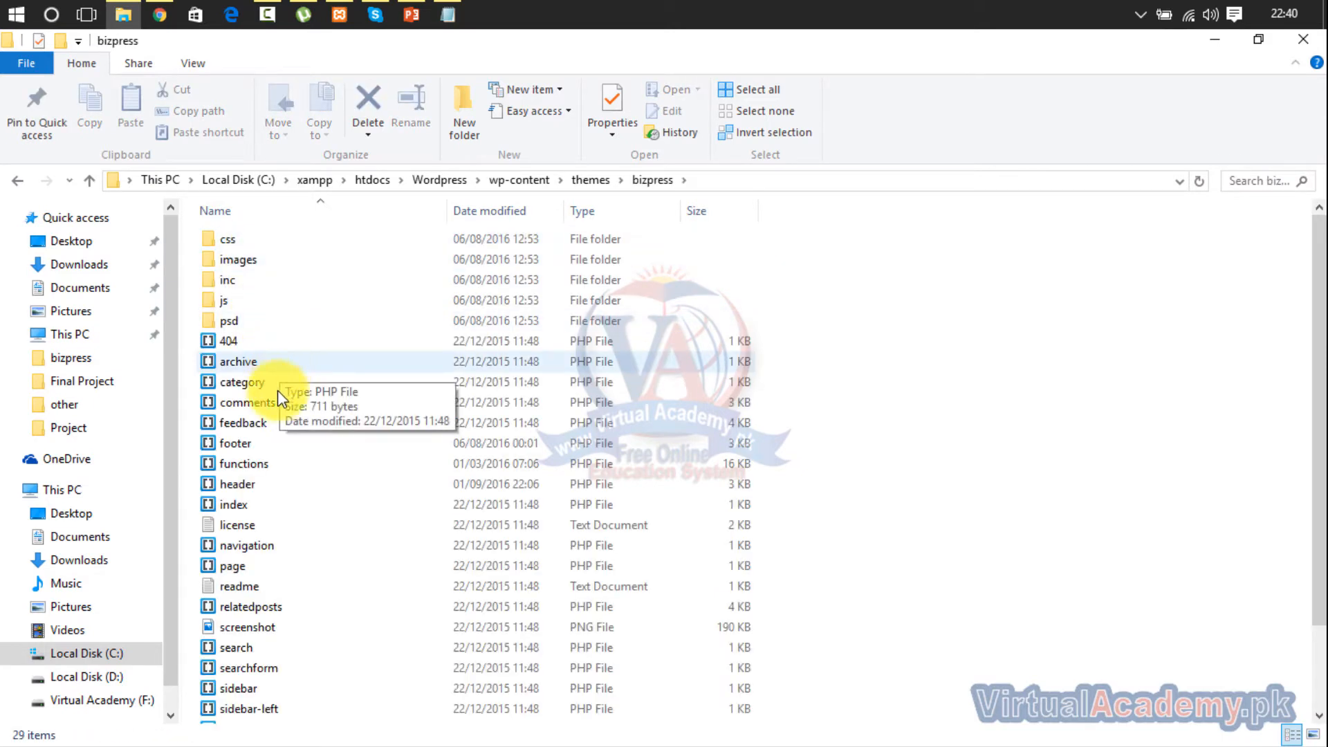
{"action": "left_click", "coordinate": [271, 483]}
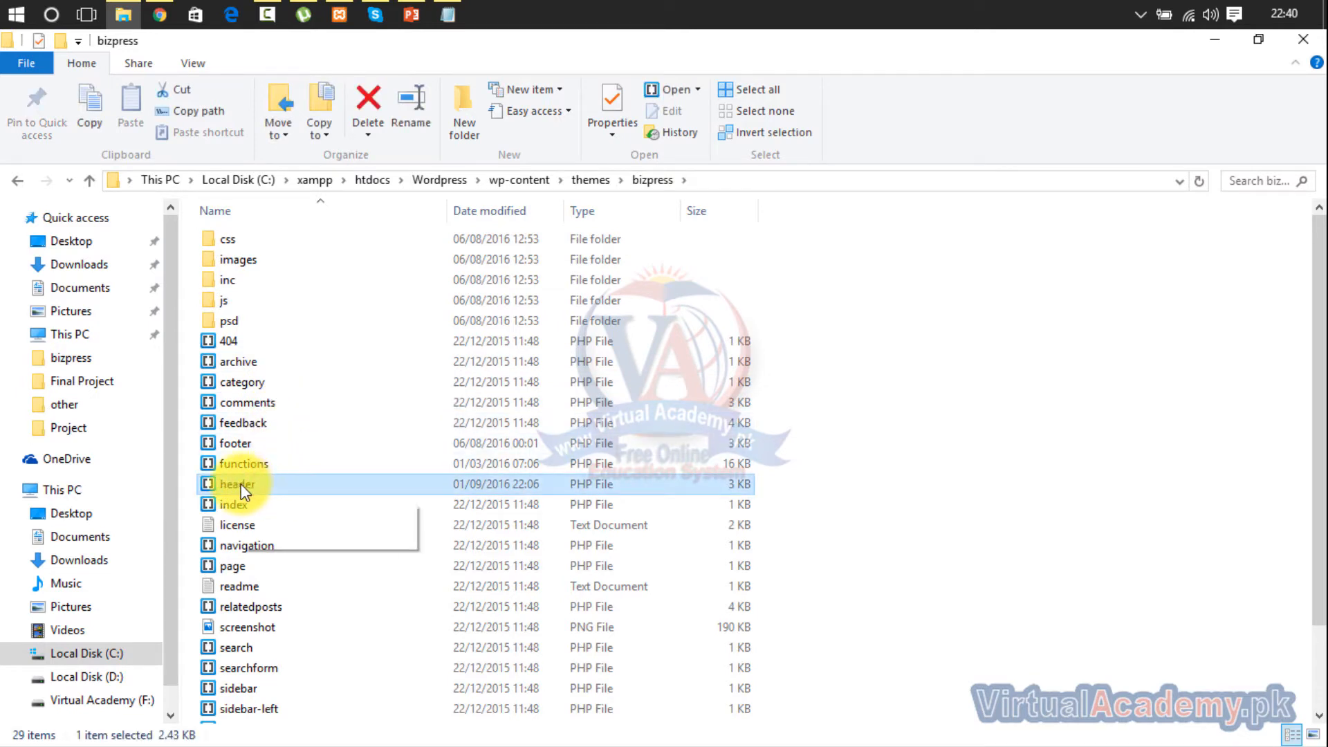
{"action": "double_click", "coordinate": [241, 484]}
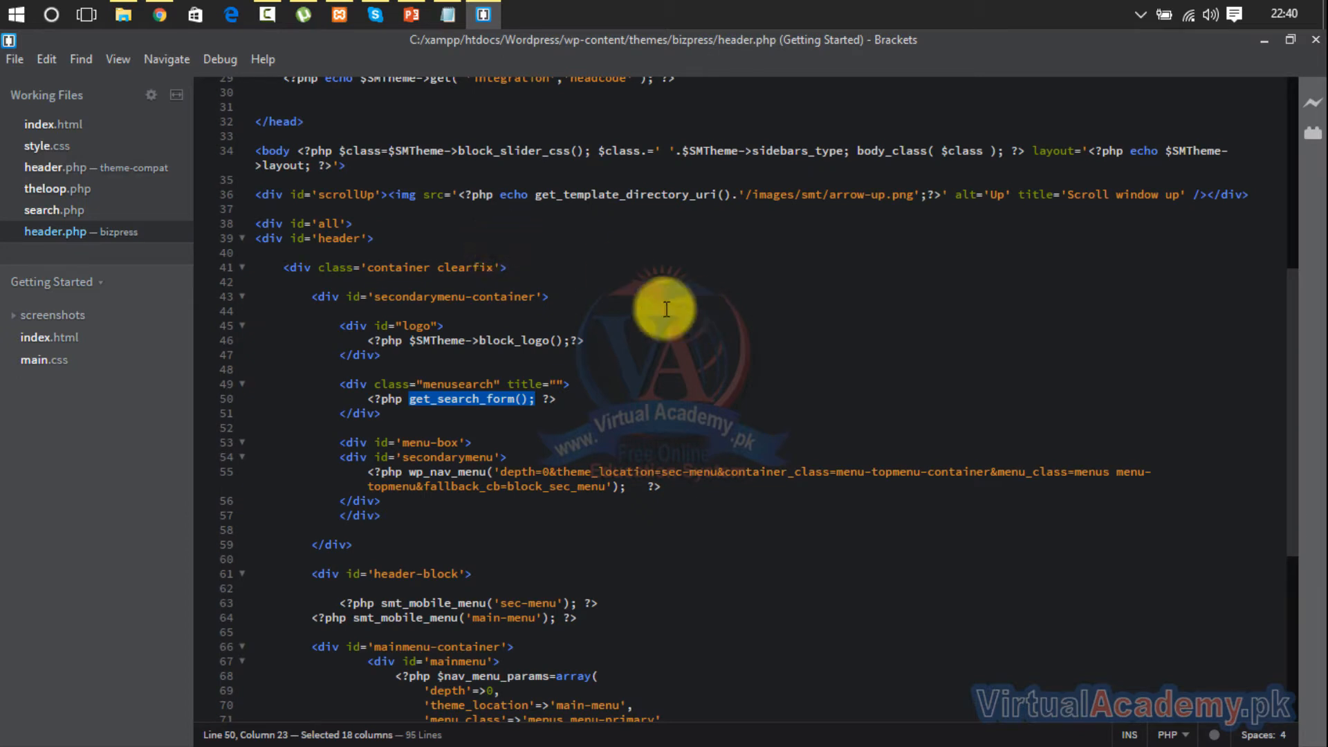
Step: Look through header.php and find "search" to locate the header's search form code
{"action": "left_click", "coordinate": [709, 415]}
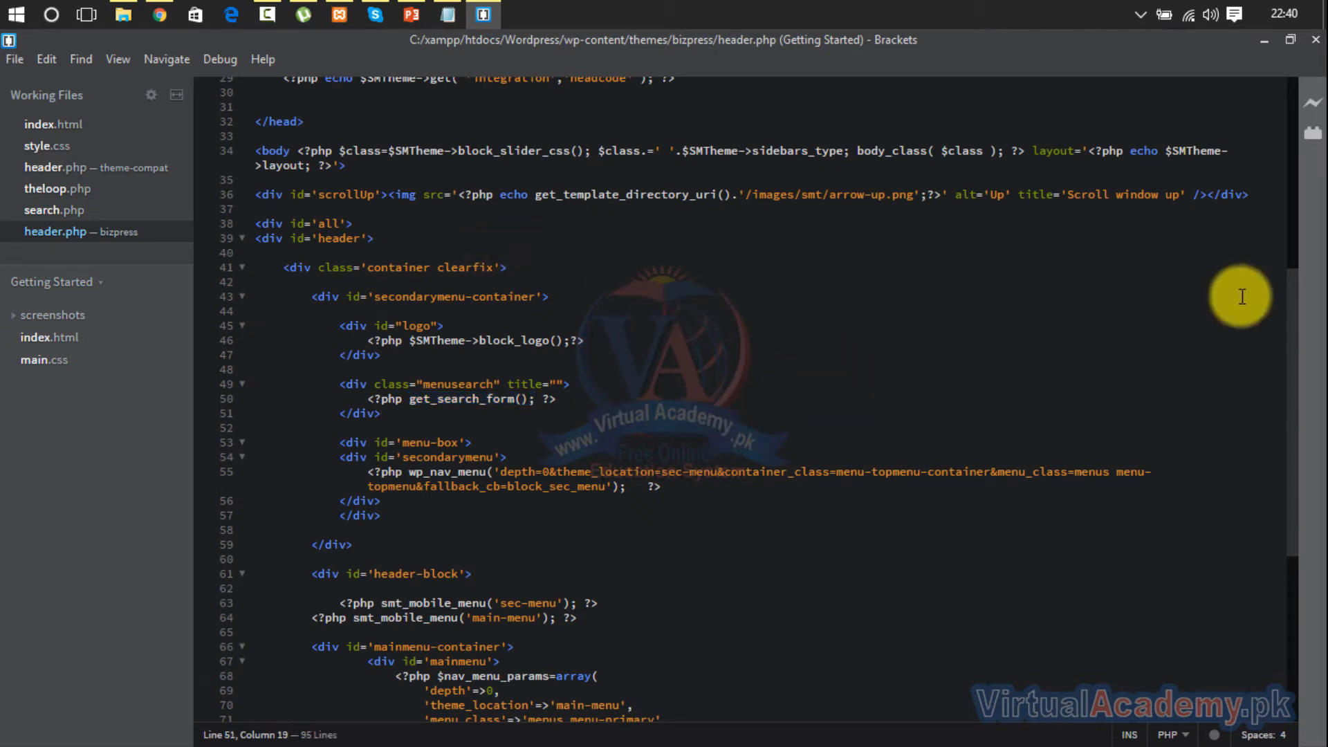
{"action": "left_click", "coordinate": [1295, 592]}
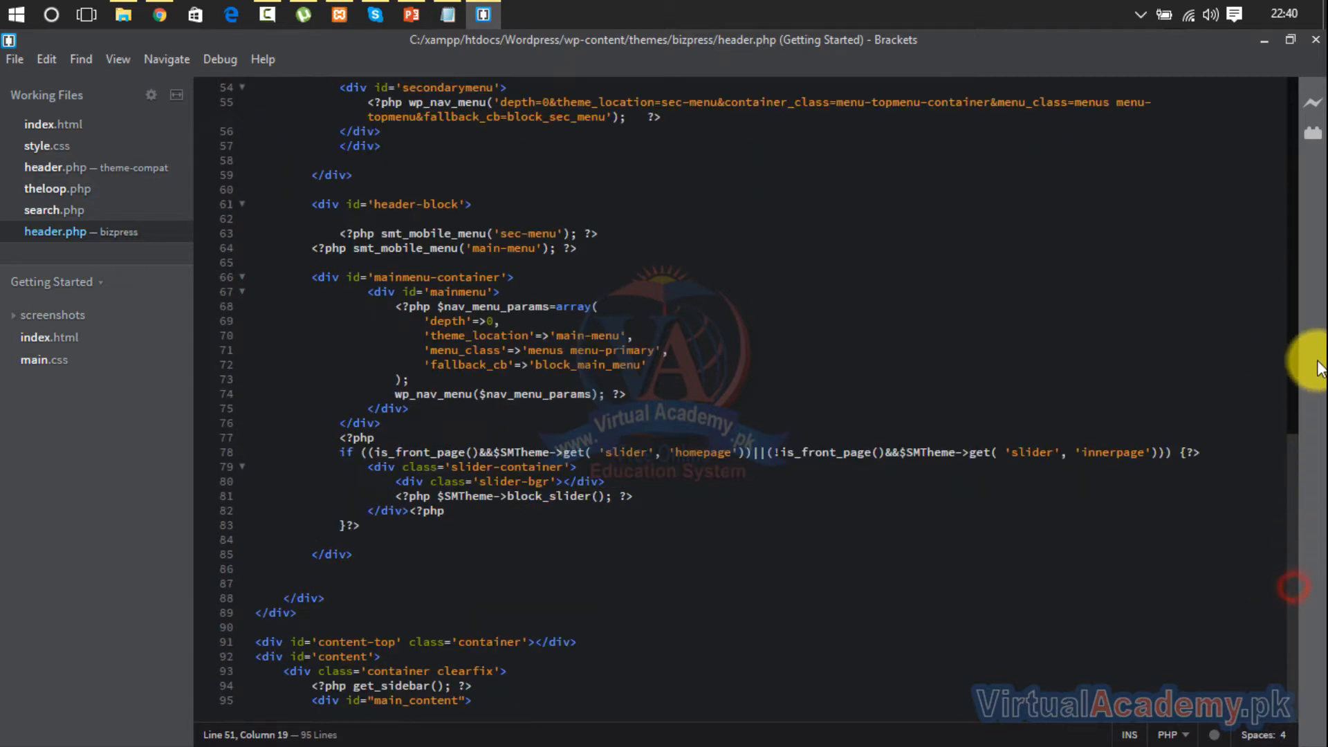
{"action": "left_click_drag", "start_coordinate": [1293, 454], "coordinate": [1278, 86]}
{"action": "left_click", "coordinate": [1179, 178]}
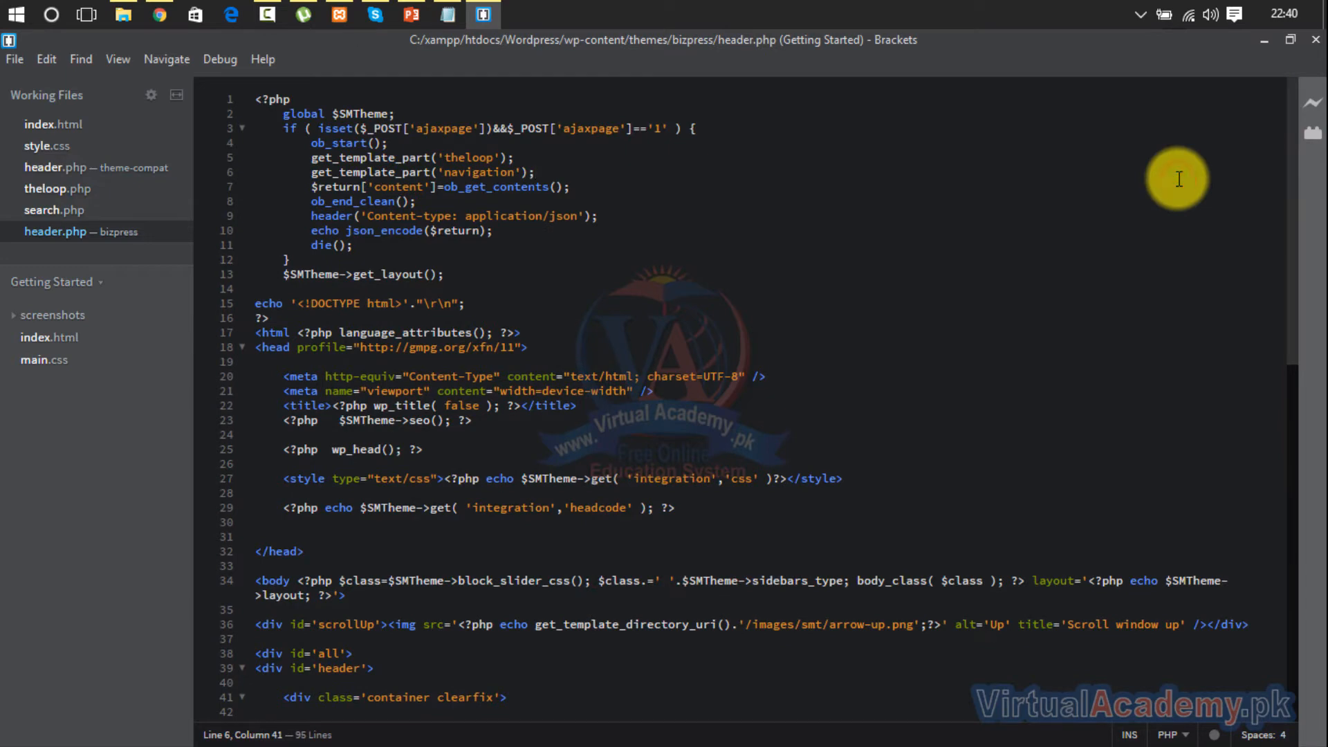
{"action": "key", "text": "ctrl+f"}
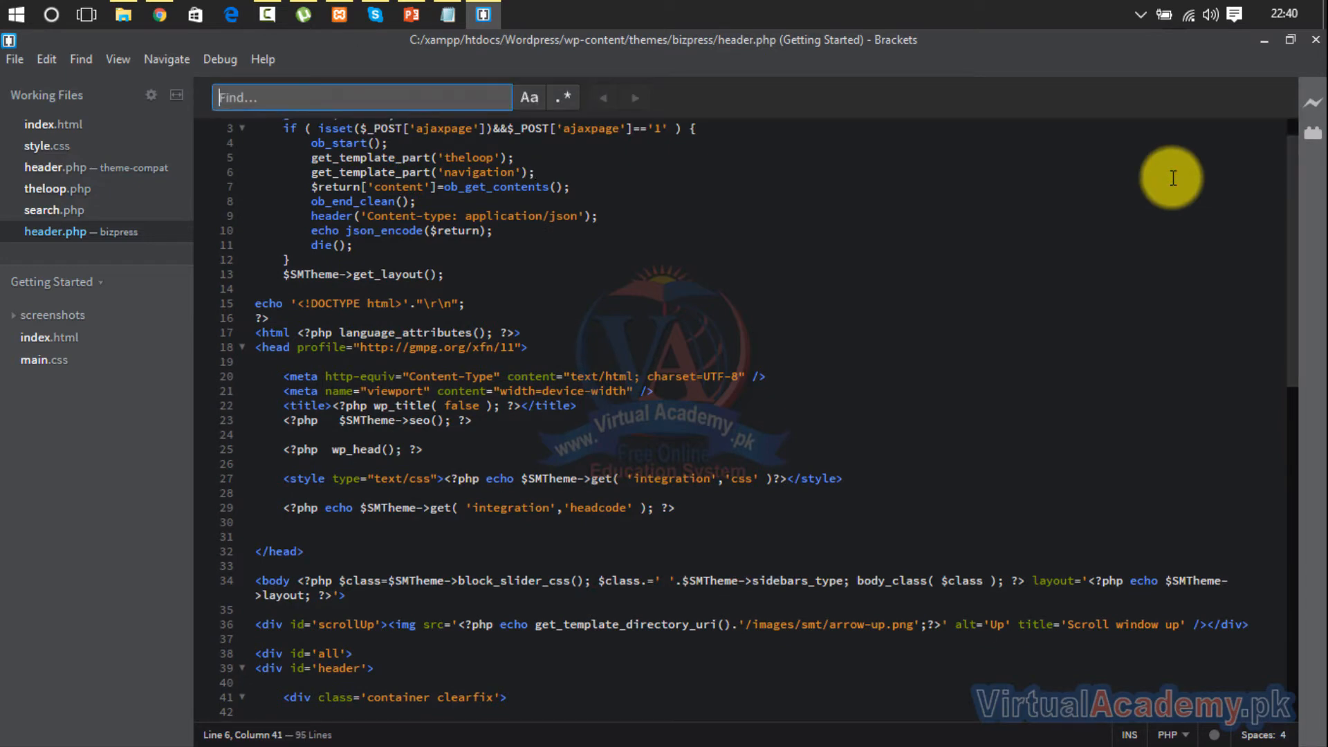
{"action": "left_click", "coordinate": [199, 12]}
{"action": "left_click", "coordinate": [162, 9]}
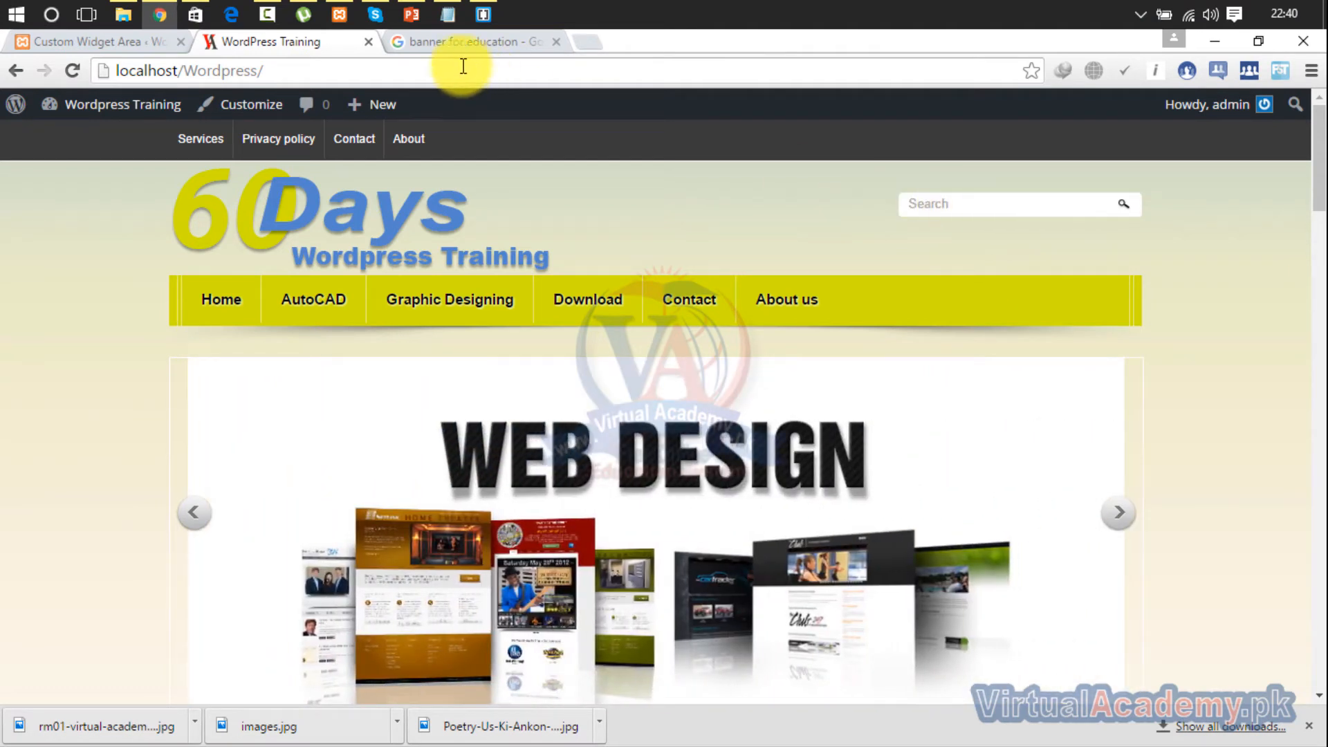
{"action": "left_click", "coordinate": [487, 9]}
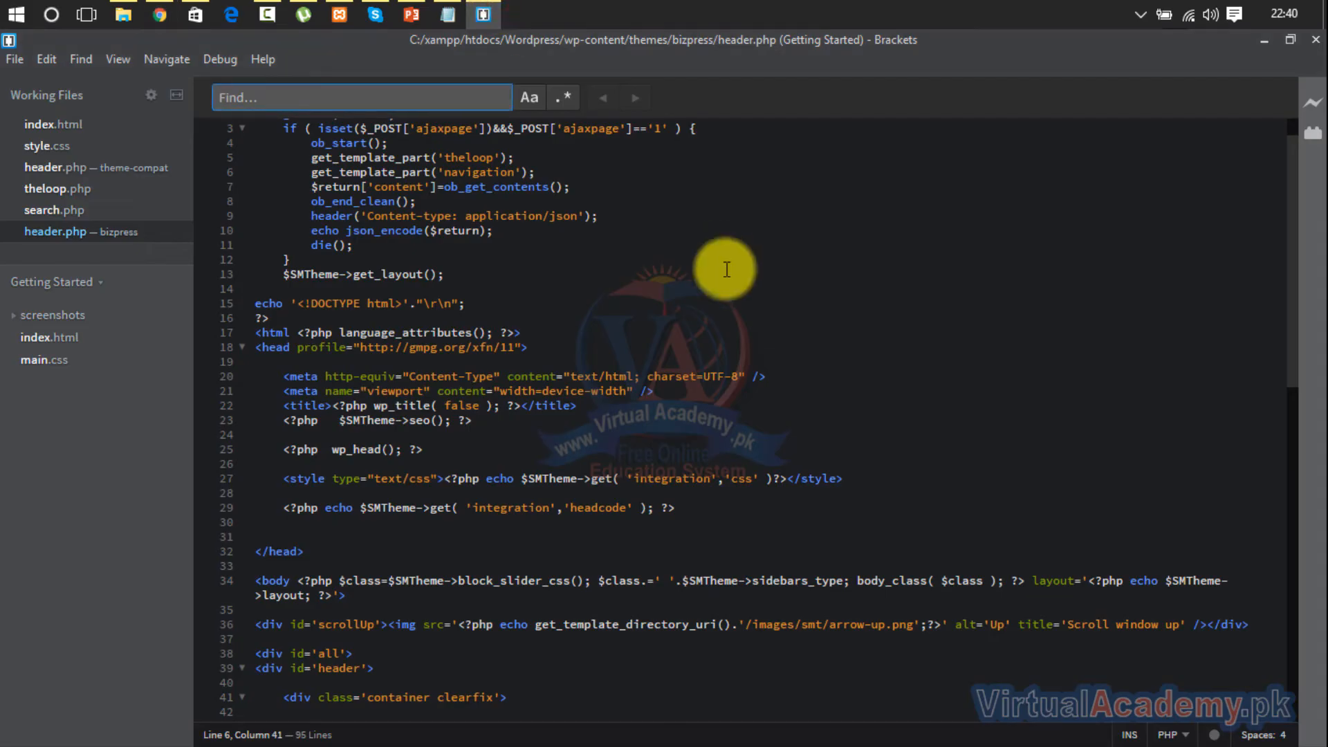
{"action": "type", "text": "s"}
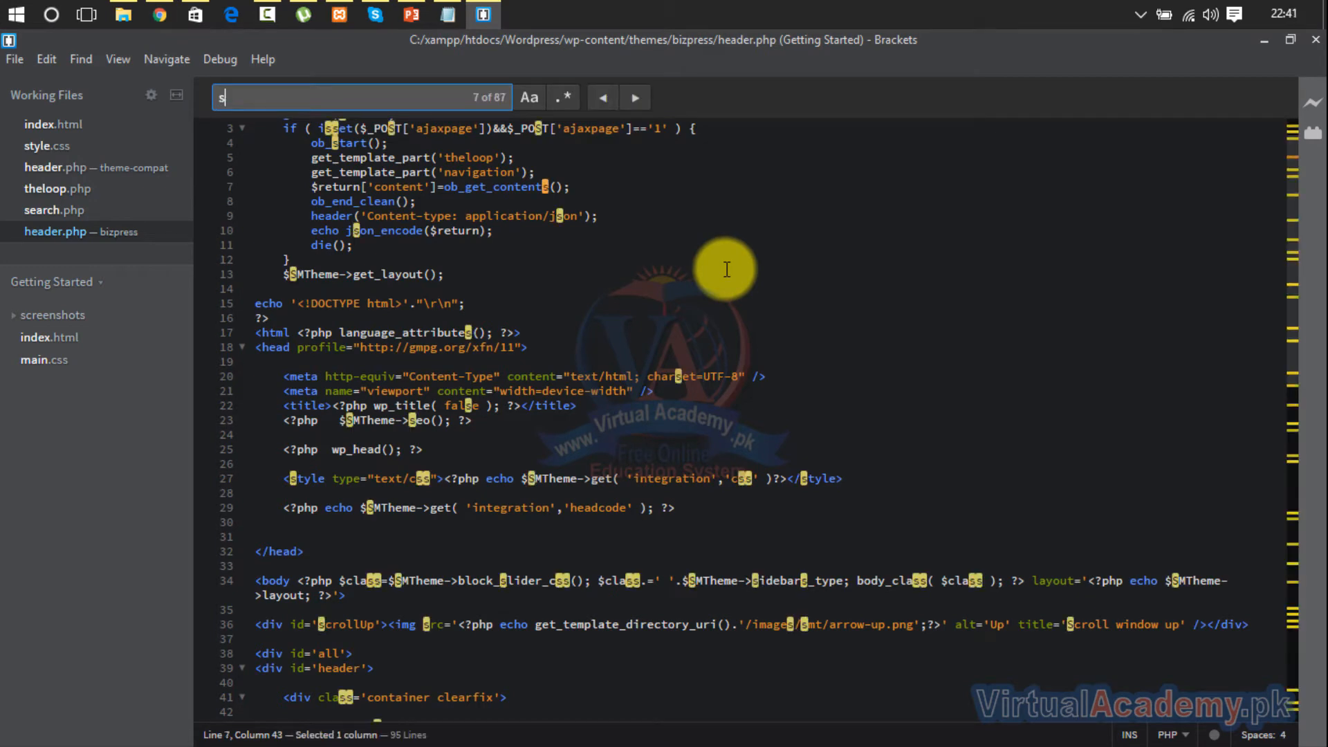
{"action": "key", "text": "BackSpace"}
{"action": "type", "text": "search"}
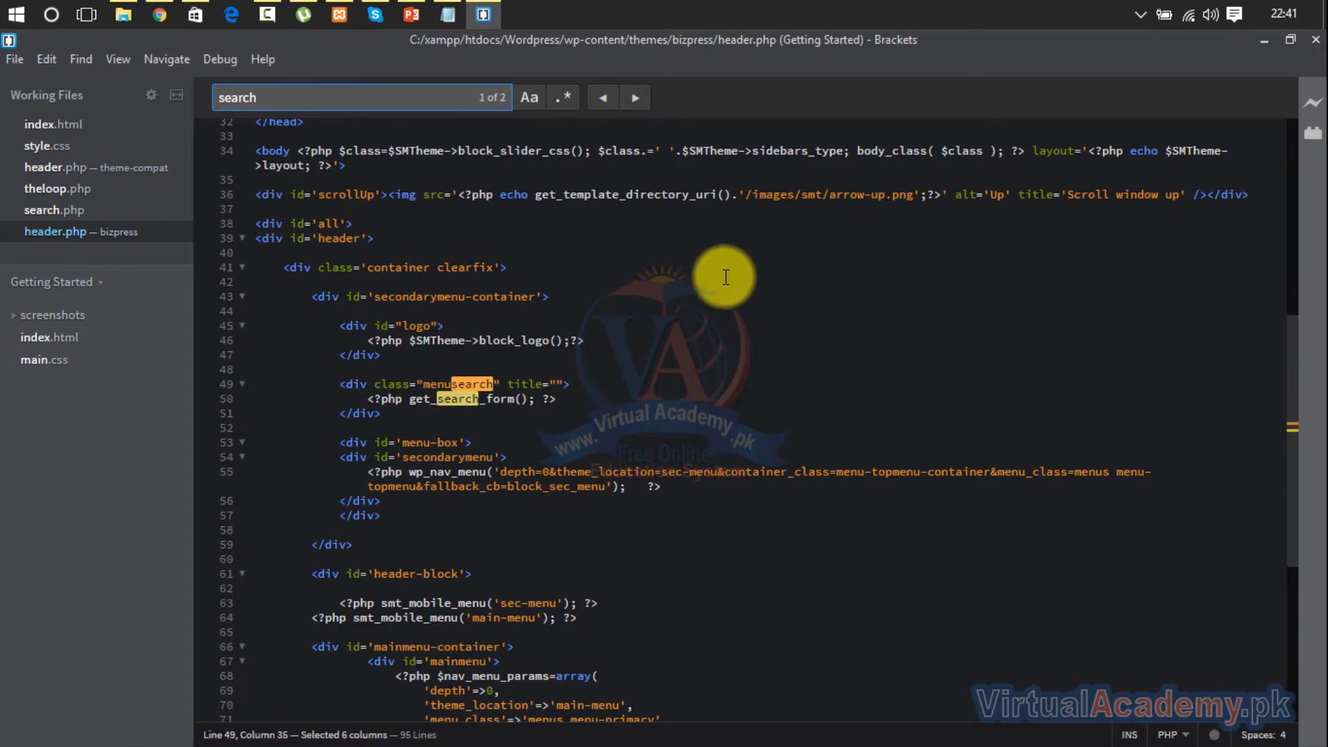
{"action": "left_click", "coordinate": [550, 418]}
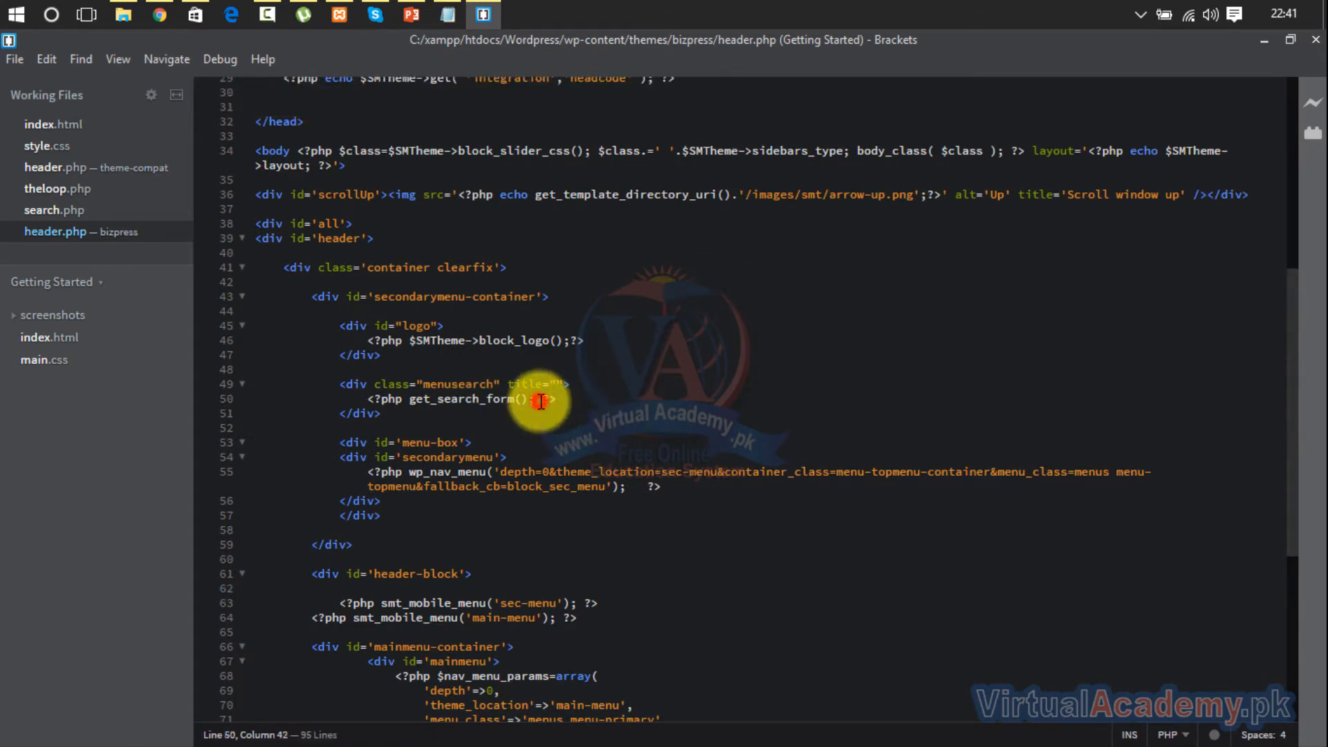
Step: Cut get_search_form(); from the menusearch div, save header.php and reload the site's front page in Chrome
{"action": "left_click_drag", "start_coordinate": [541, 401], "coordinate": [412, 405]}
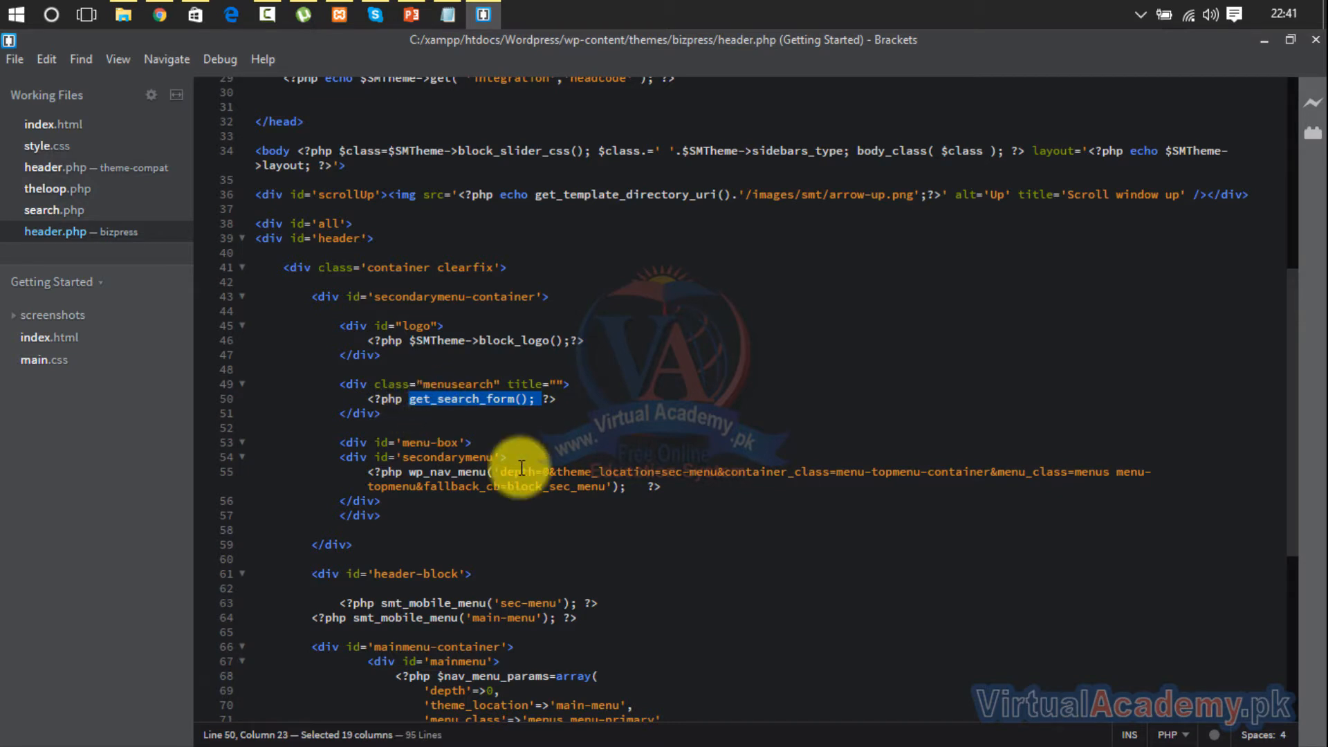
{"action": "key", "text": "ctrl+x"}
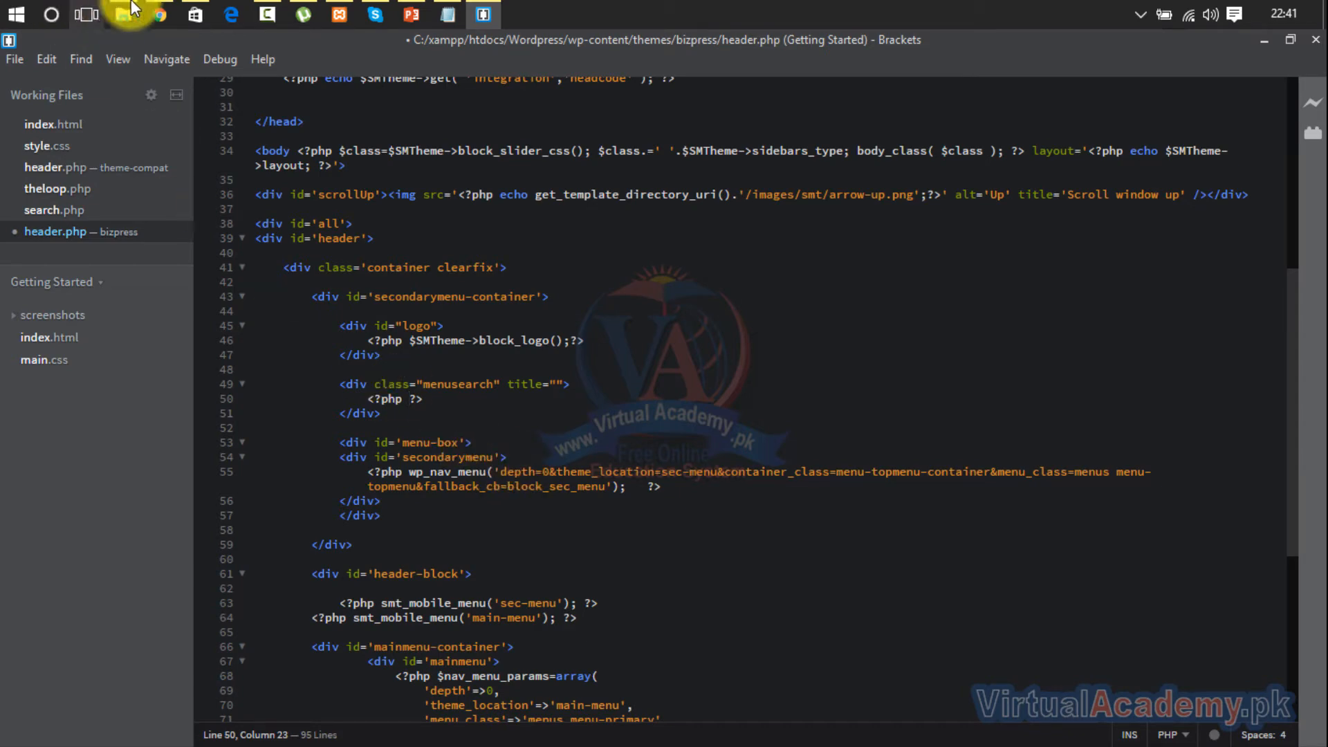
{"action": "left_click", "coordinate": [157, 14]}
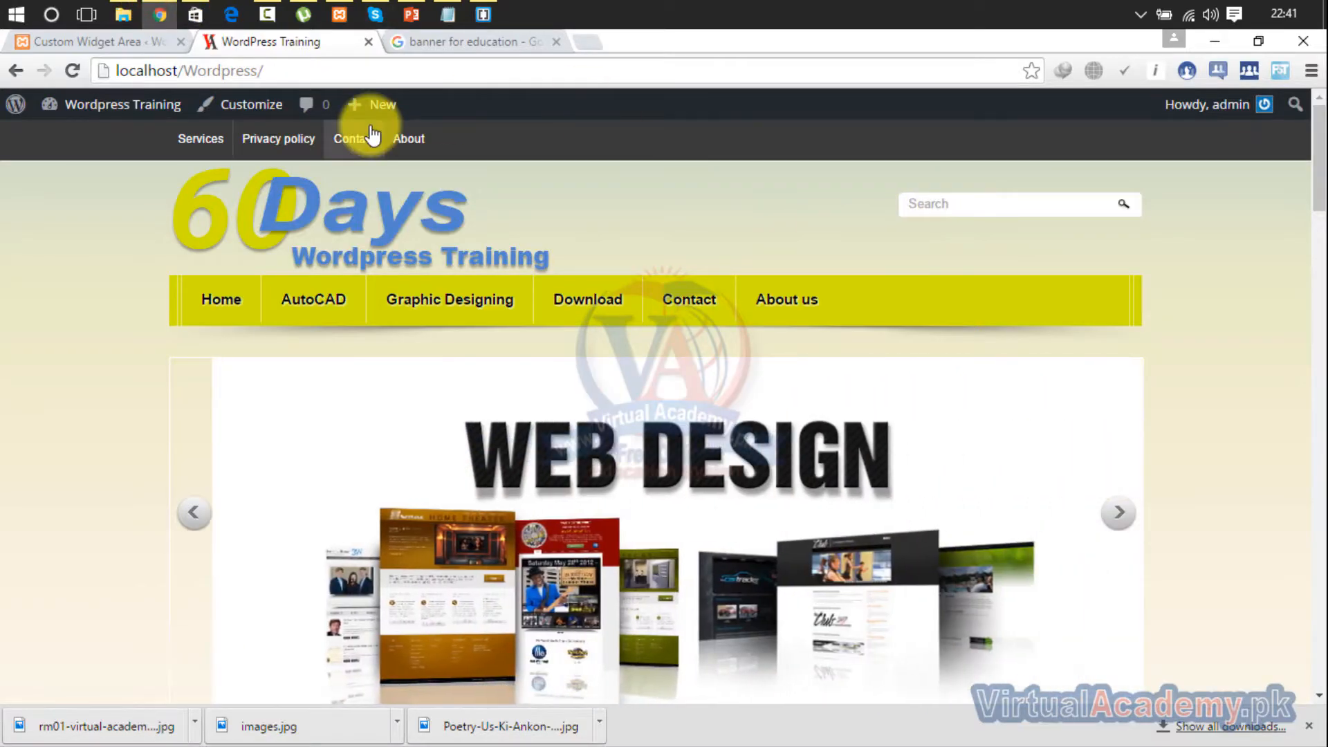
{"action": "left_click", "coordinate": [483, 14]}
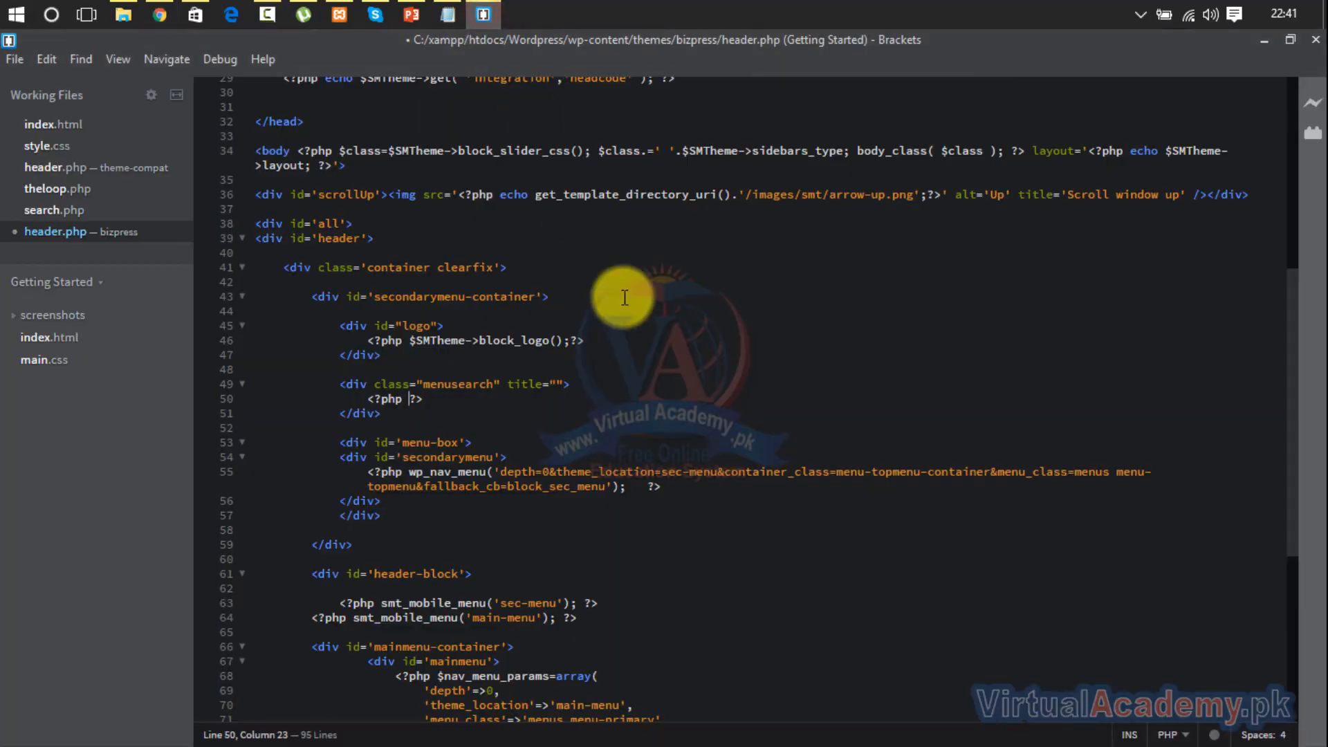
{"action": "key", "text": "ctrl+s"}
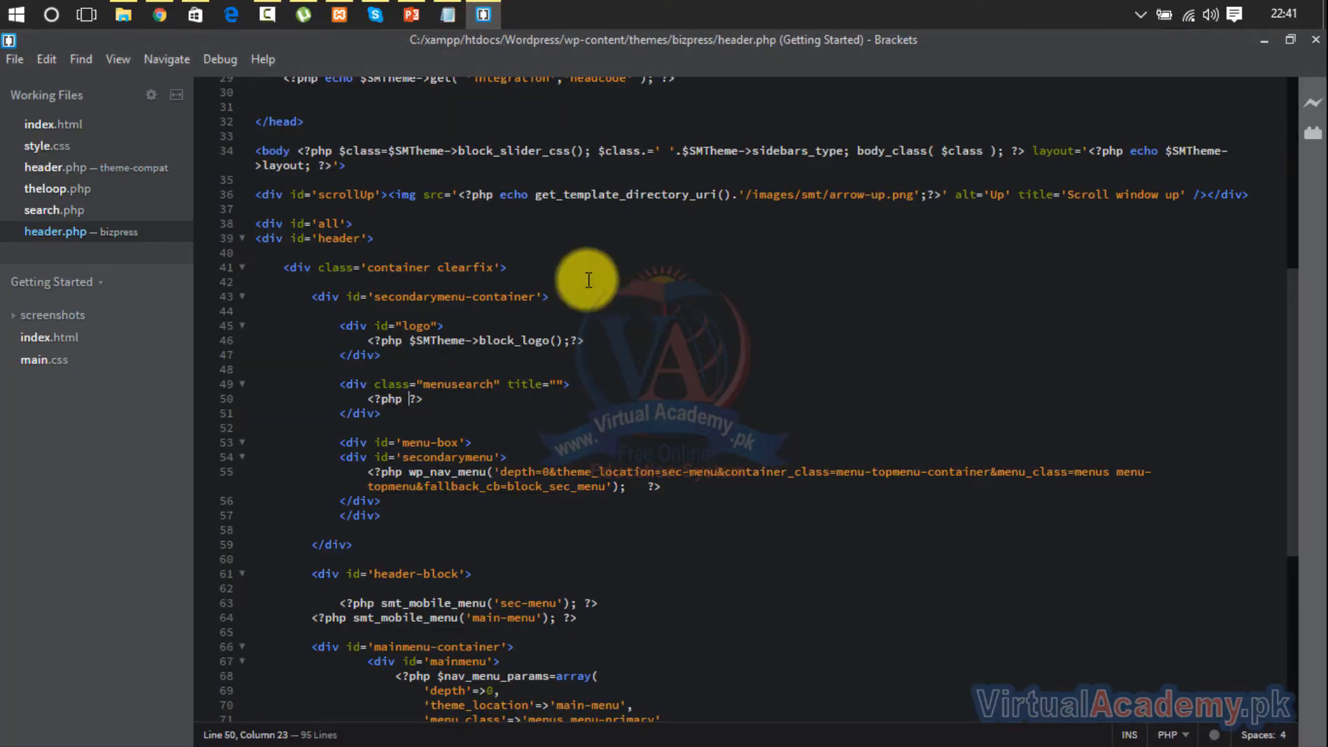
{"action": "left_click", "coordinate": [160, 14]}
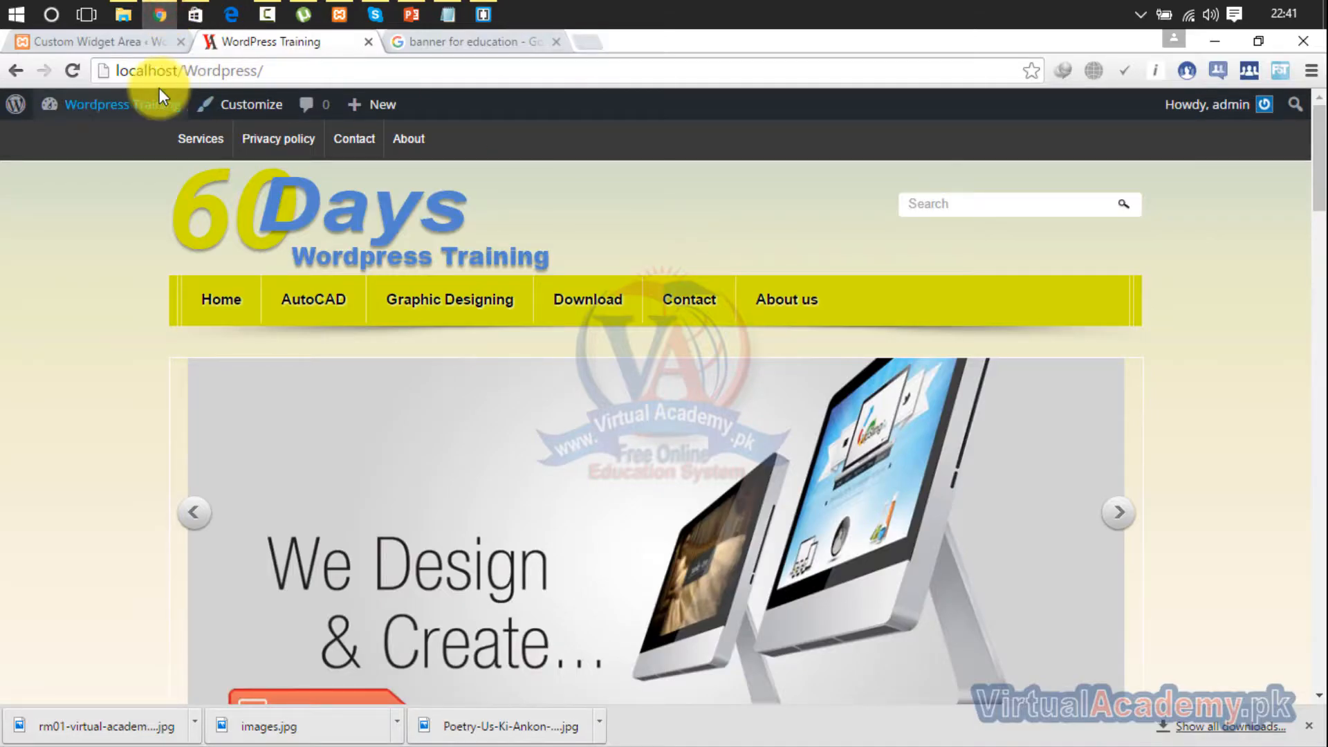
{"action": "left_click", "coordinate": [81, 69]}
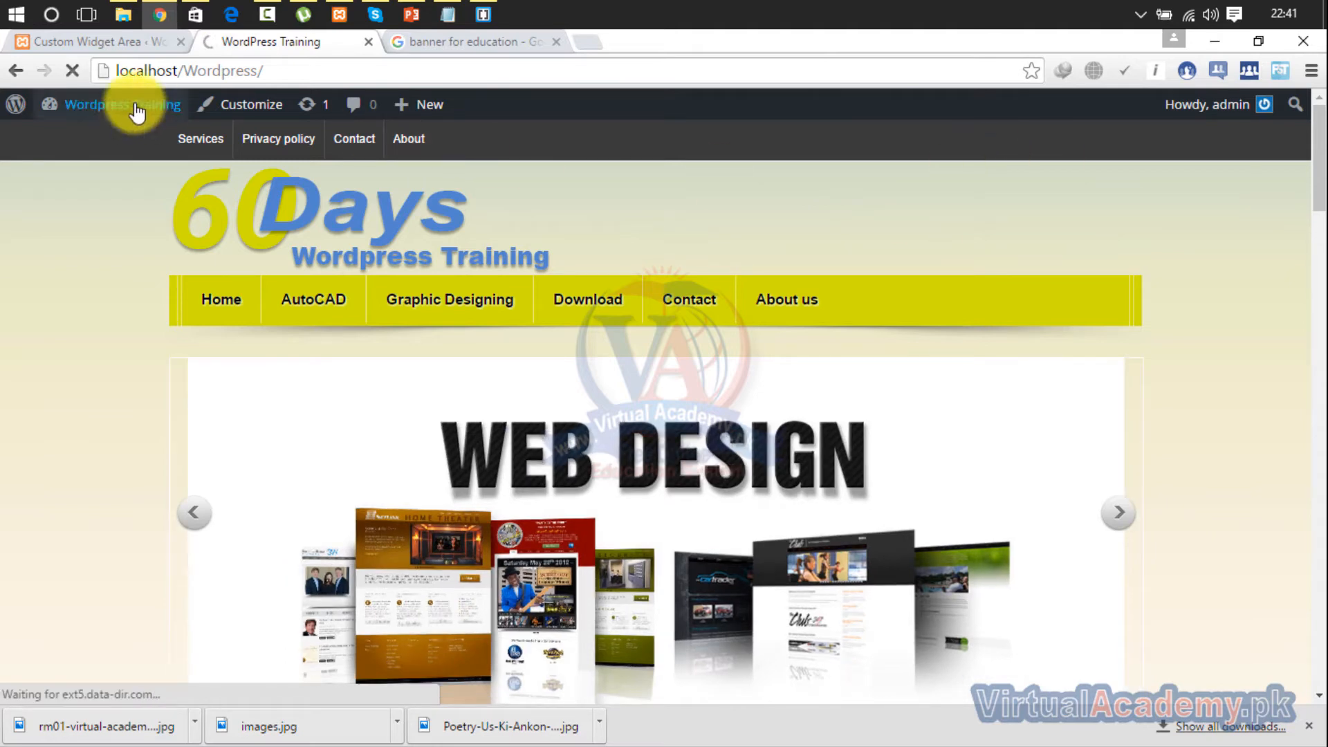
Step: Open the WordPress admin's Widgets page and expand the Header widget area
{"action": "left_click", "coordinate": [108, 43]}
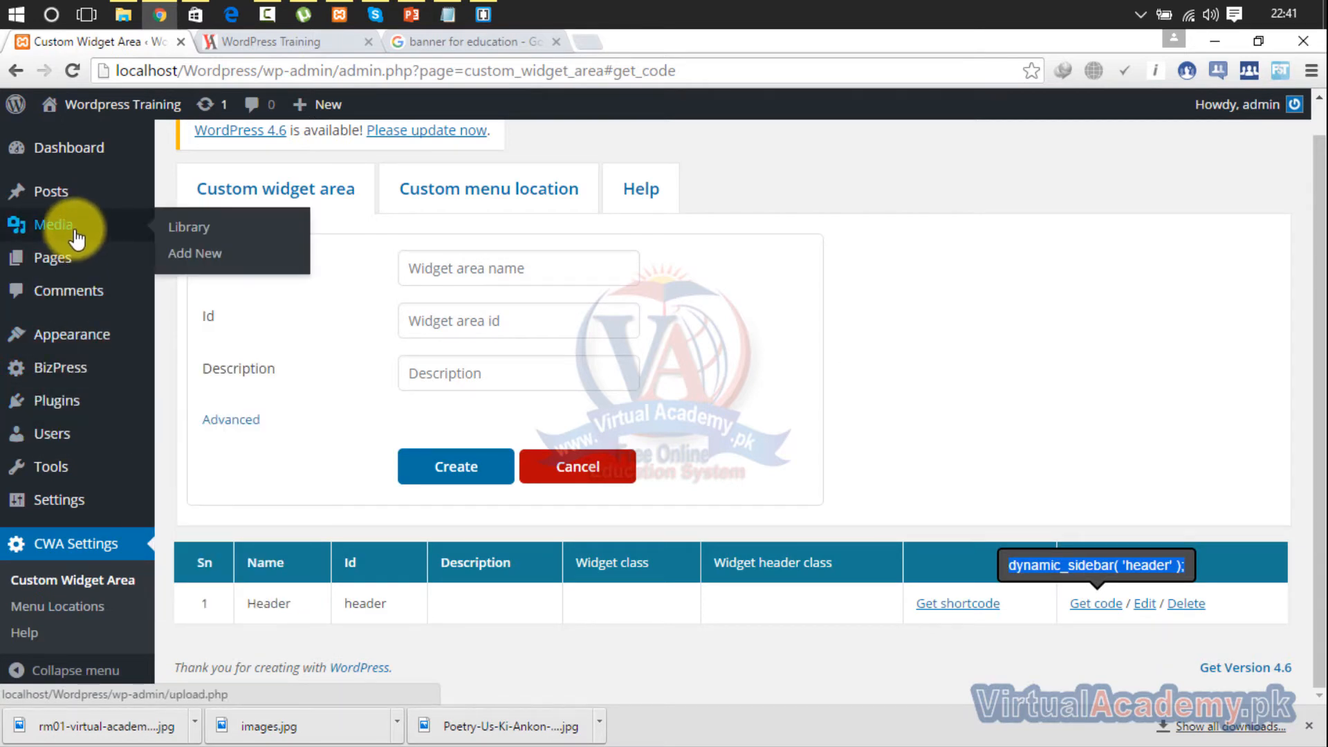
{"action": "mouse_move", "coordinate": [72, 342]}
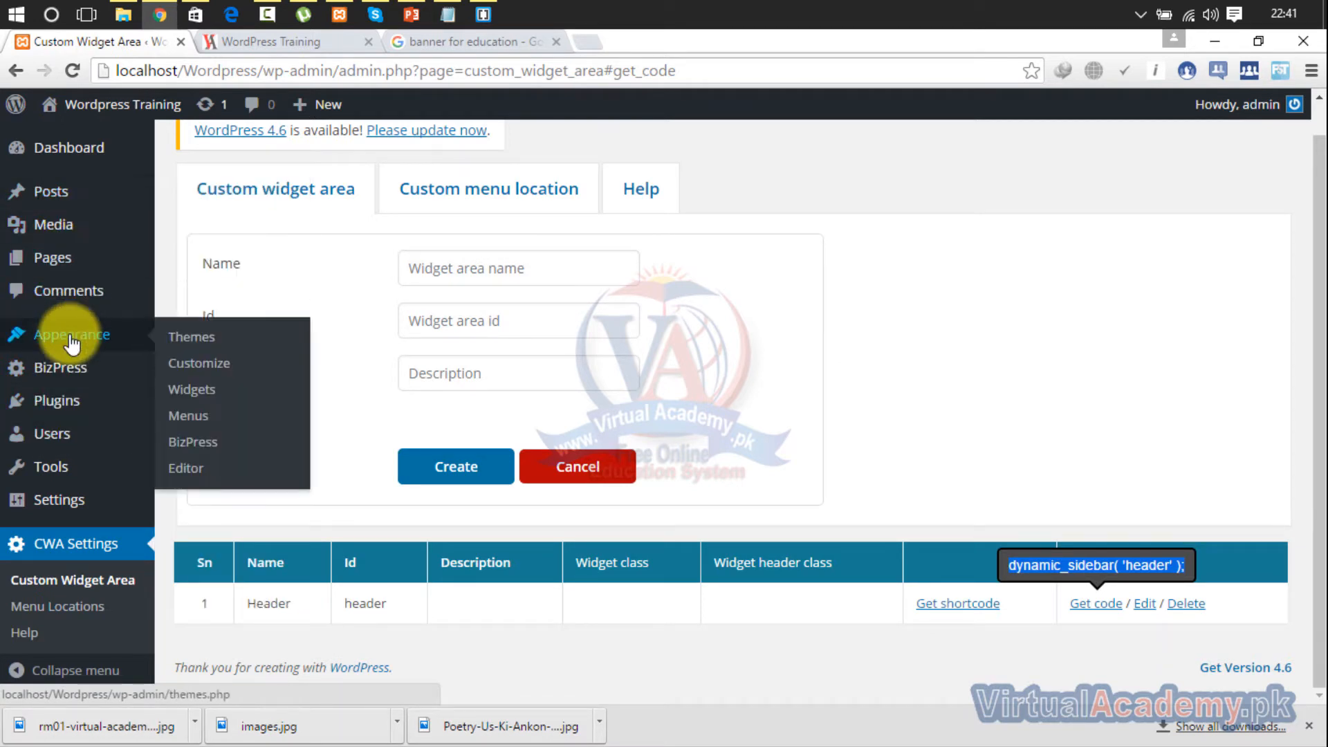
{"action": "left_click", "coordinate": [214, 392]}
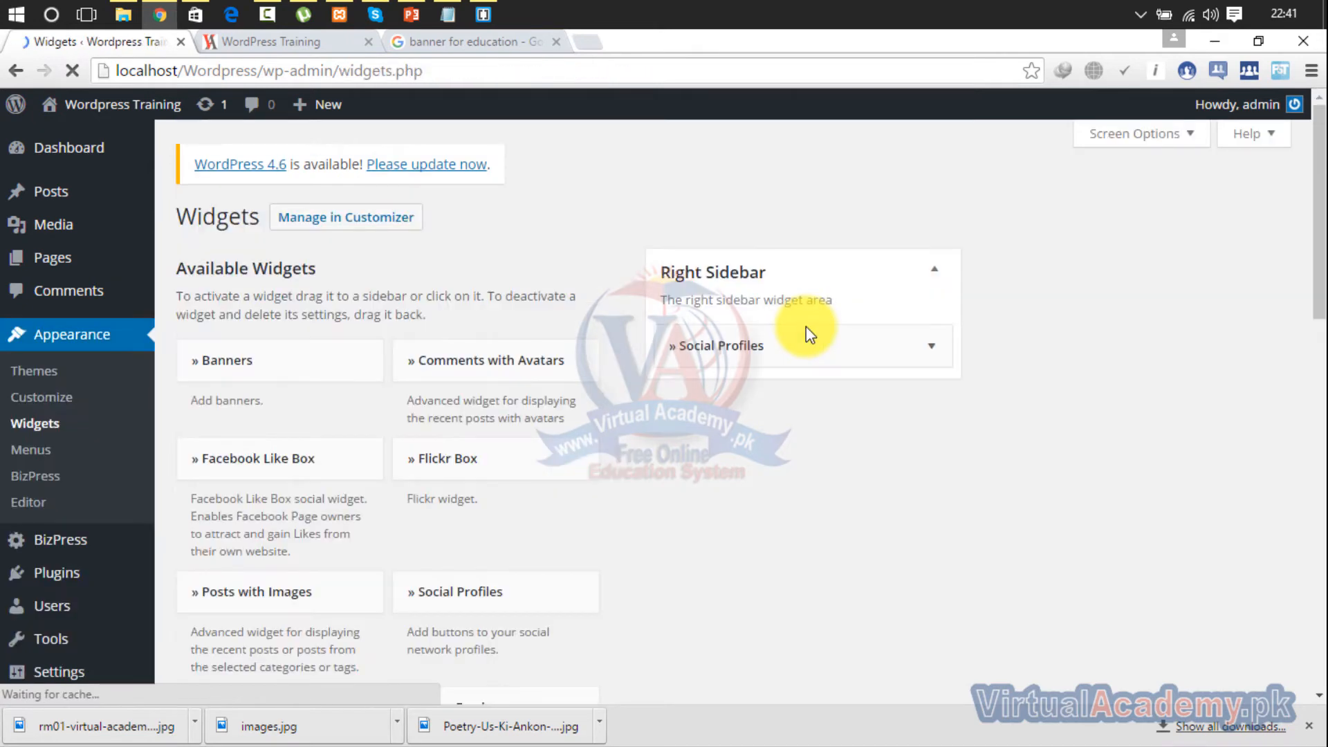
{"action": "scroll", "coordinate": [1313, 207], "scroll_direction": "down", "scroll_amount": 1}
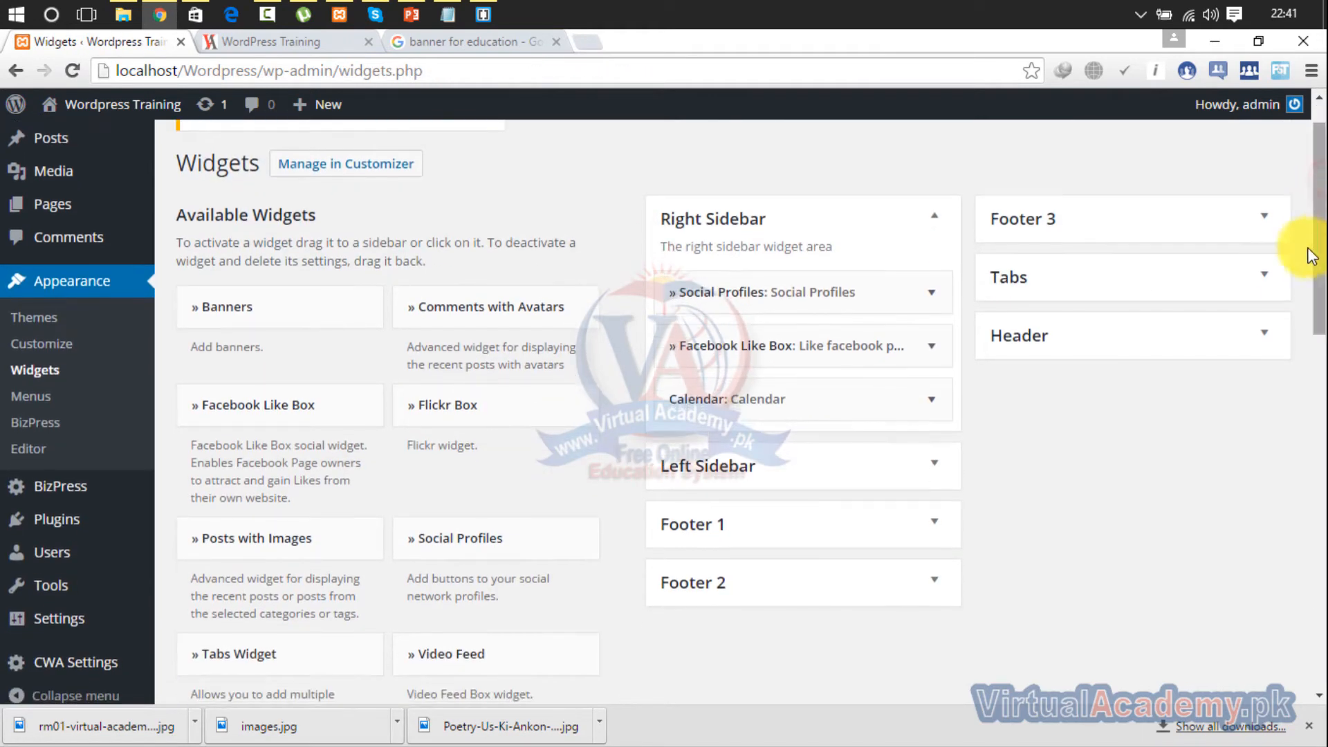
{"action": "left_click", "coordinate": [1266, 339]}
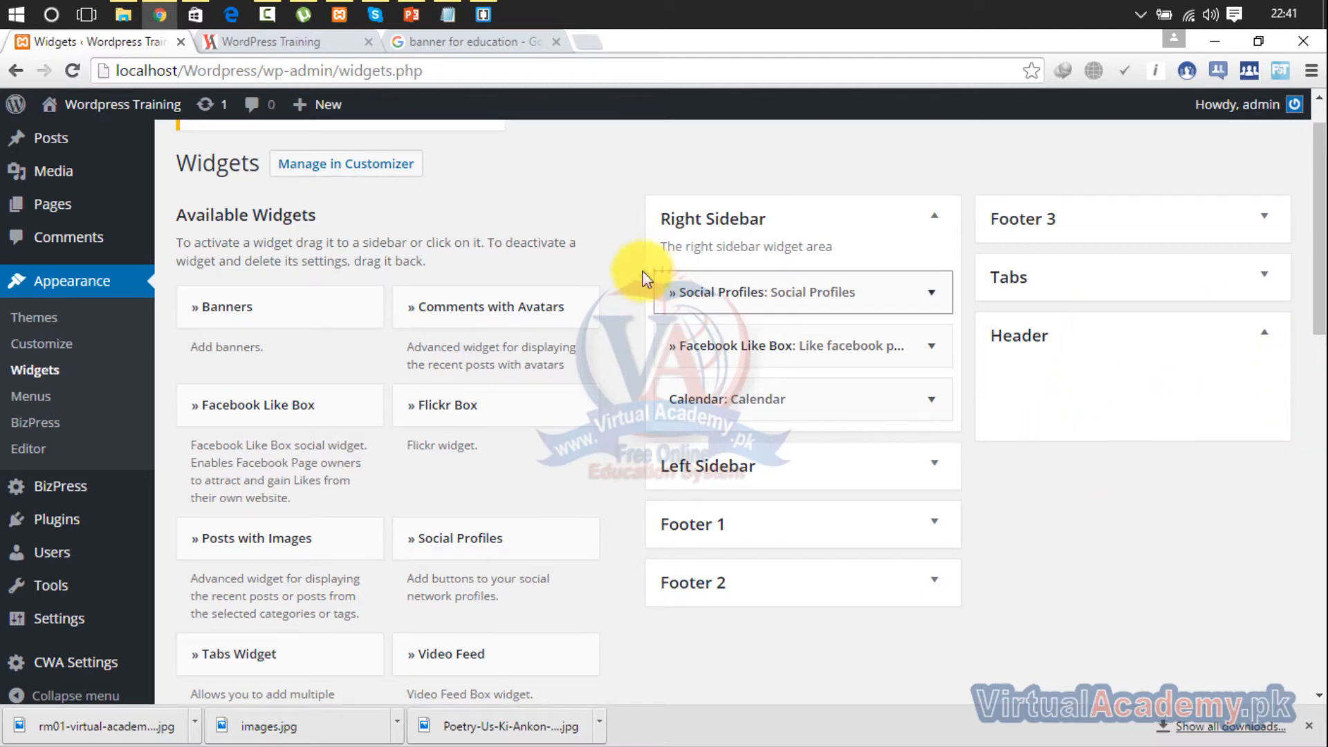
Step: Switch to Brackets, insert dynamic_sidebar( 'header' ); into the empty PHP tag of the menusearch div, and save header.php
{"action": "left_click", "coordinate": [492, 17]}
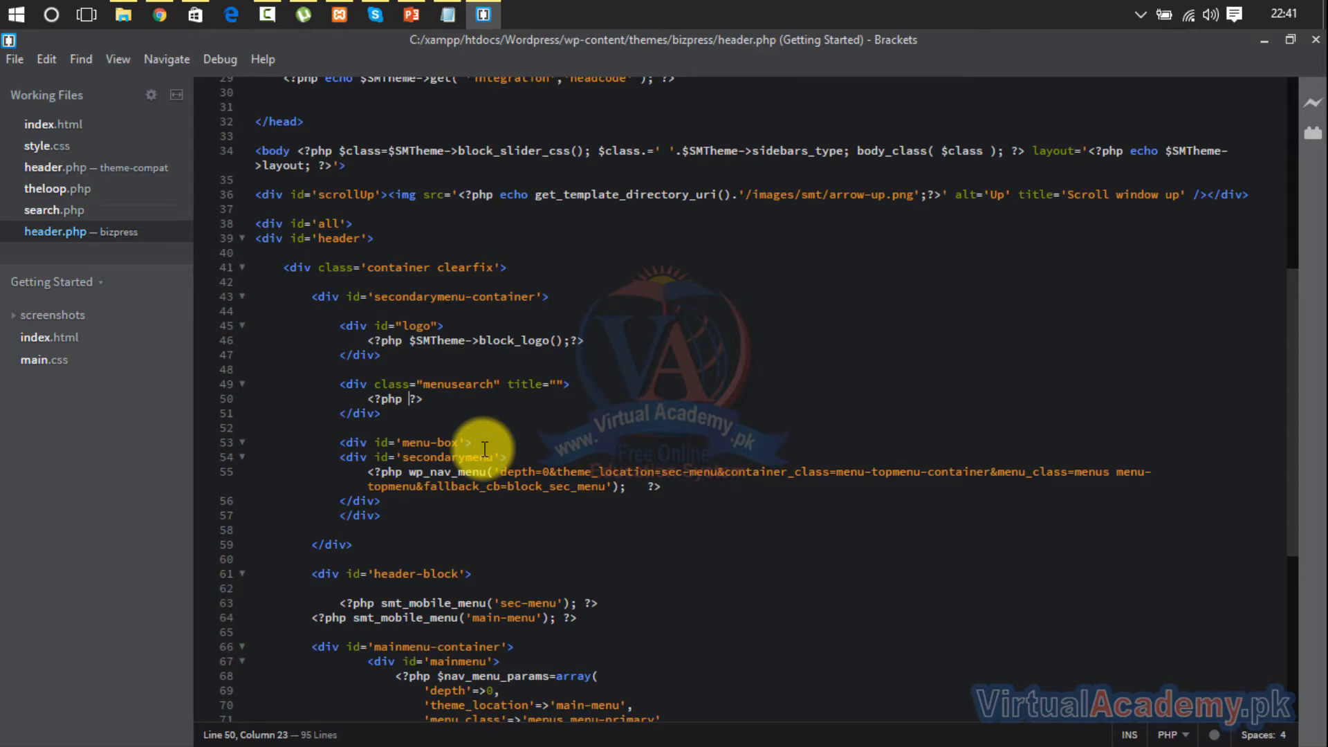
{"action": "type", "text": "dynamic_sidebar( 'header' );"}
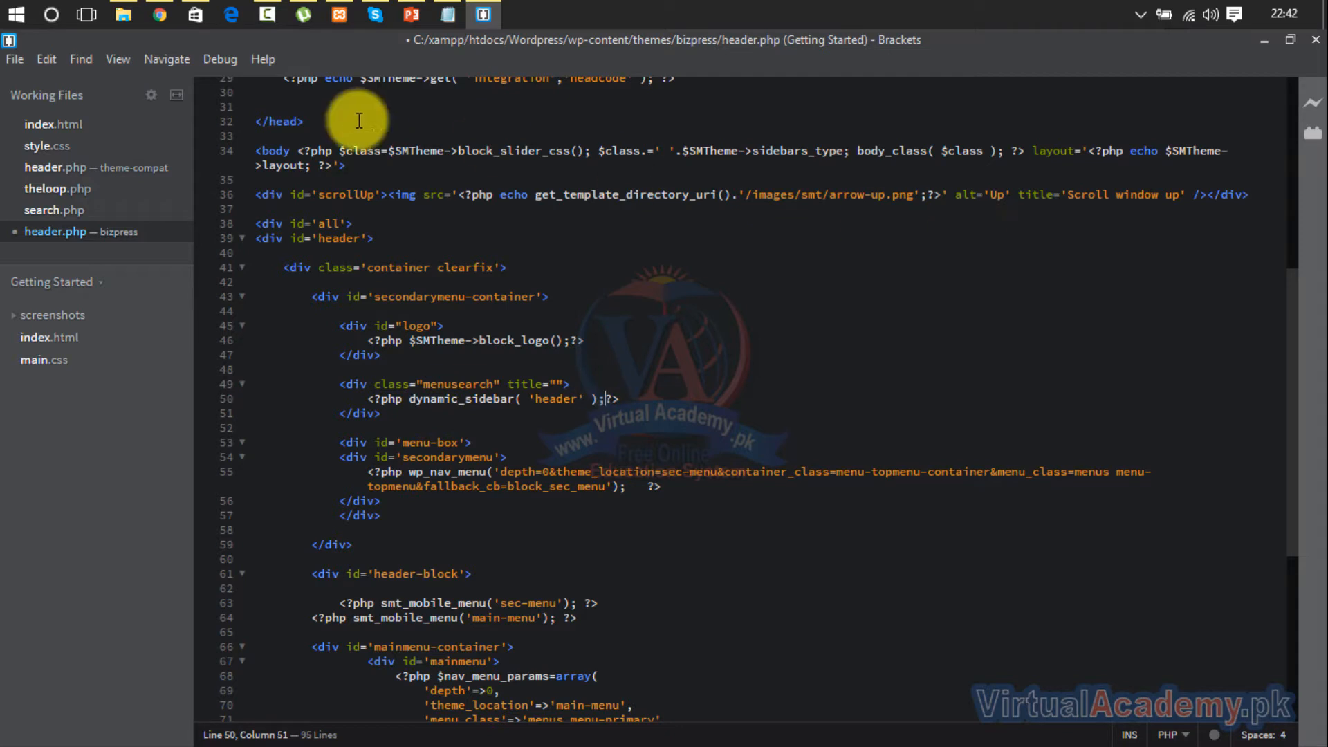
{"action": "left_click", "coordinate": [19, 60]}
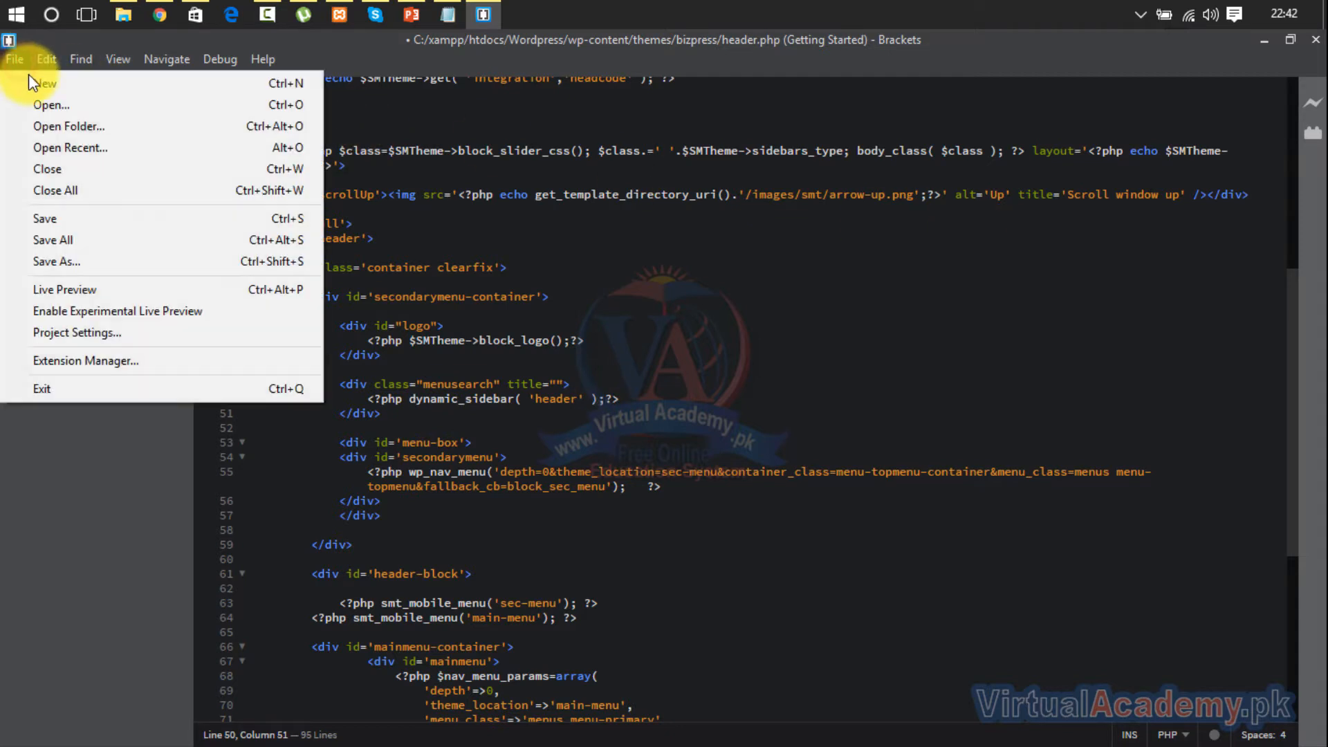
{"action": "left_click", "coordinate": [67, 219]}
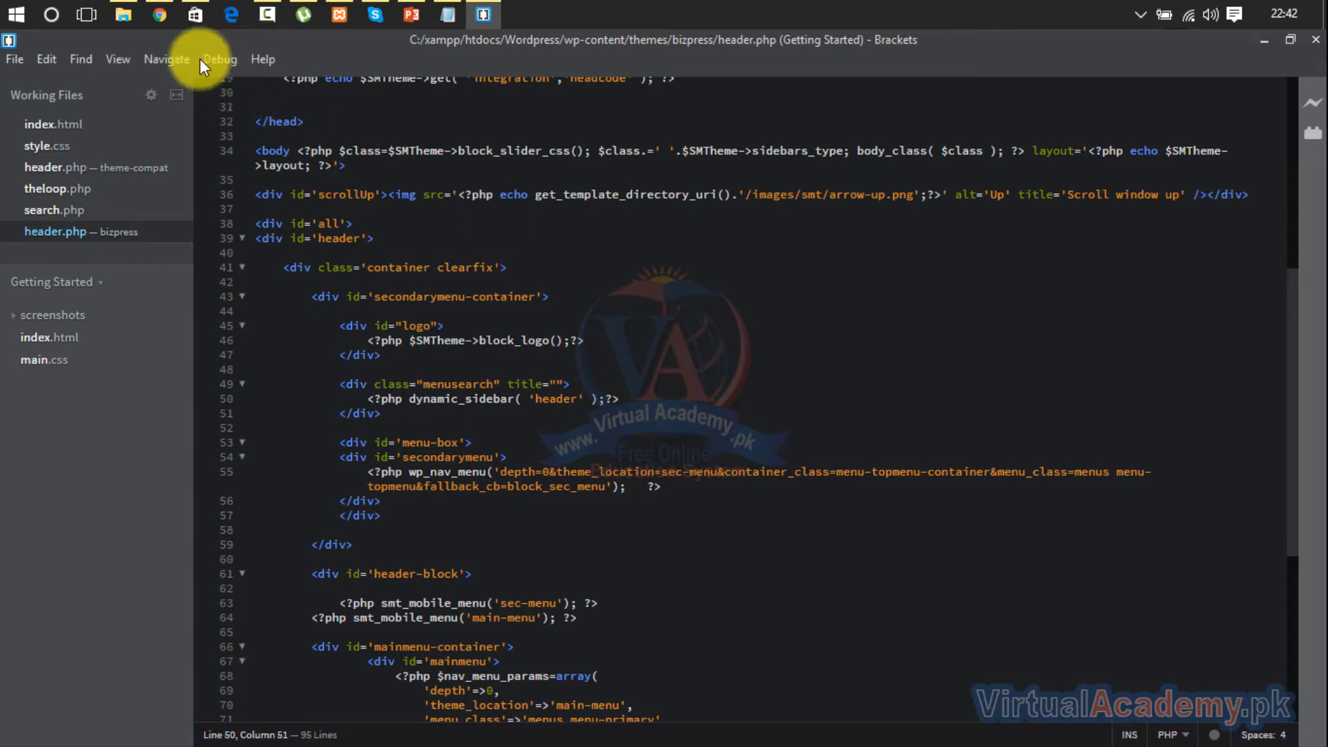
Step: Reload the WordPress Widgets page in Chrome and add the Social Profiles widget to the Header widget area
{"action": "left_click", "coordinate": [159, 14]}
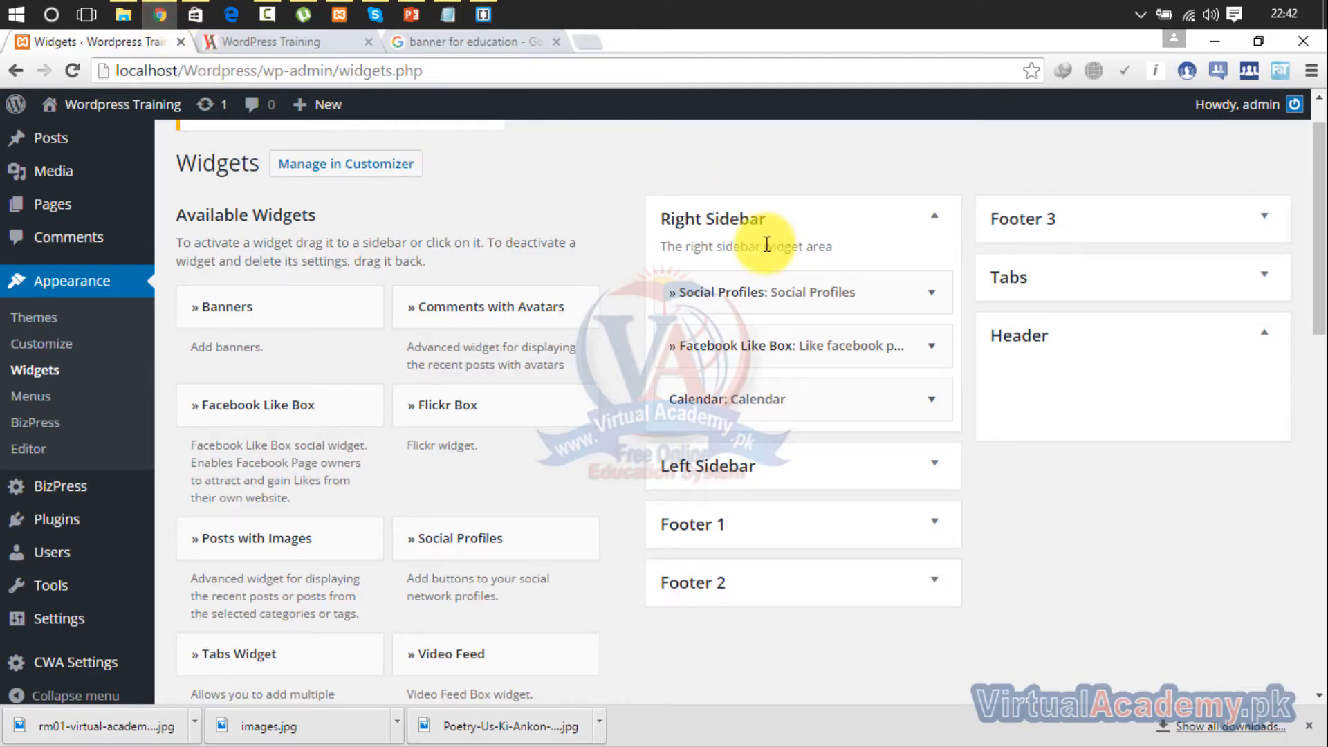
{"action": "left_click", "coordinate": [73, 72]}
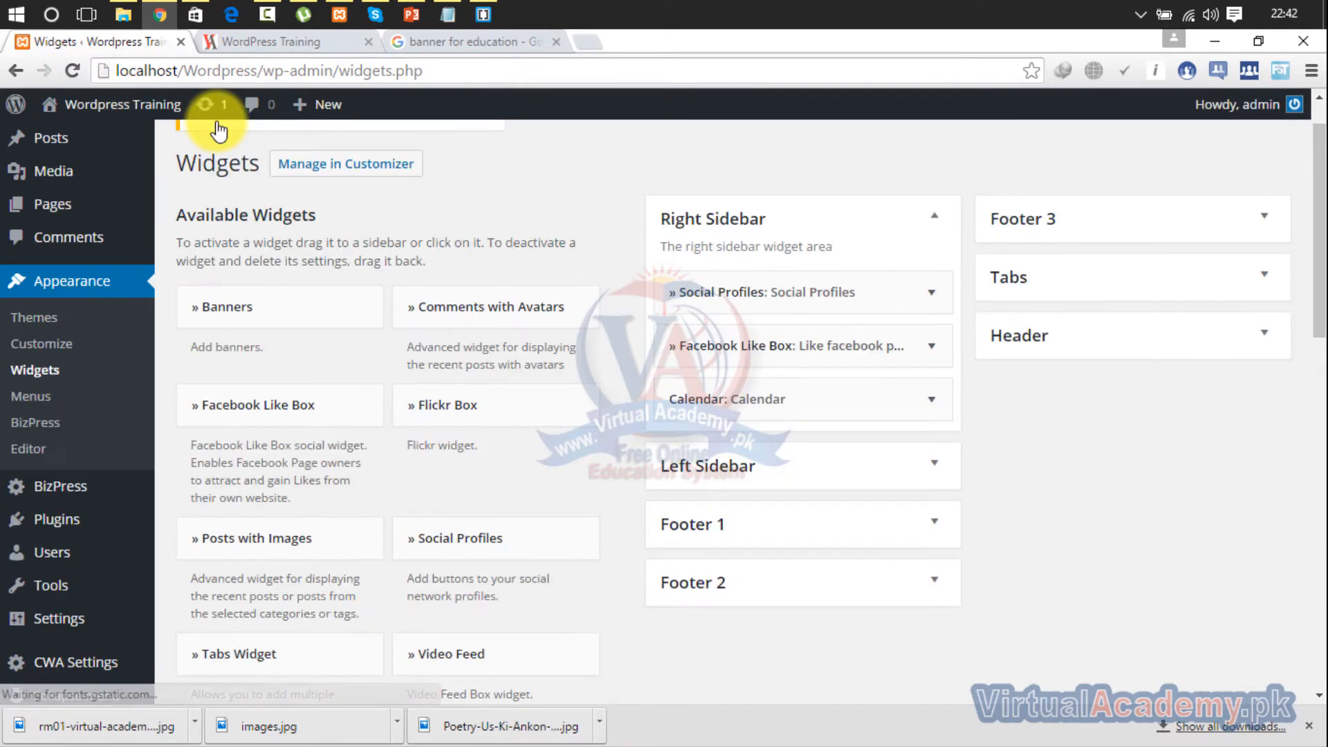
{"action": "left_click", "coordinate": [1038, 337]}
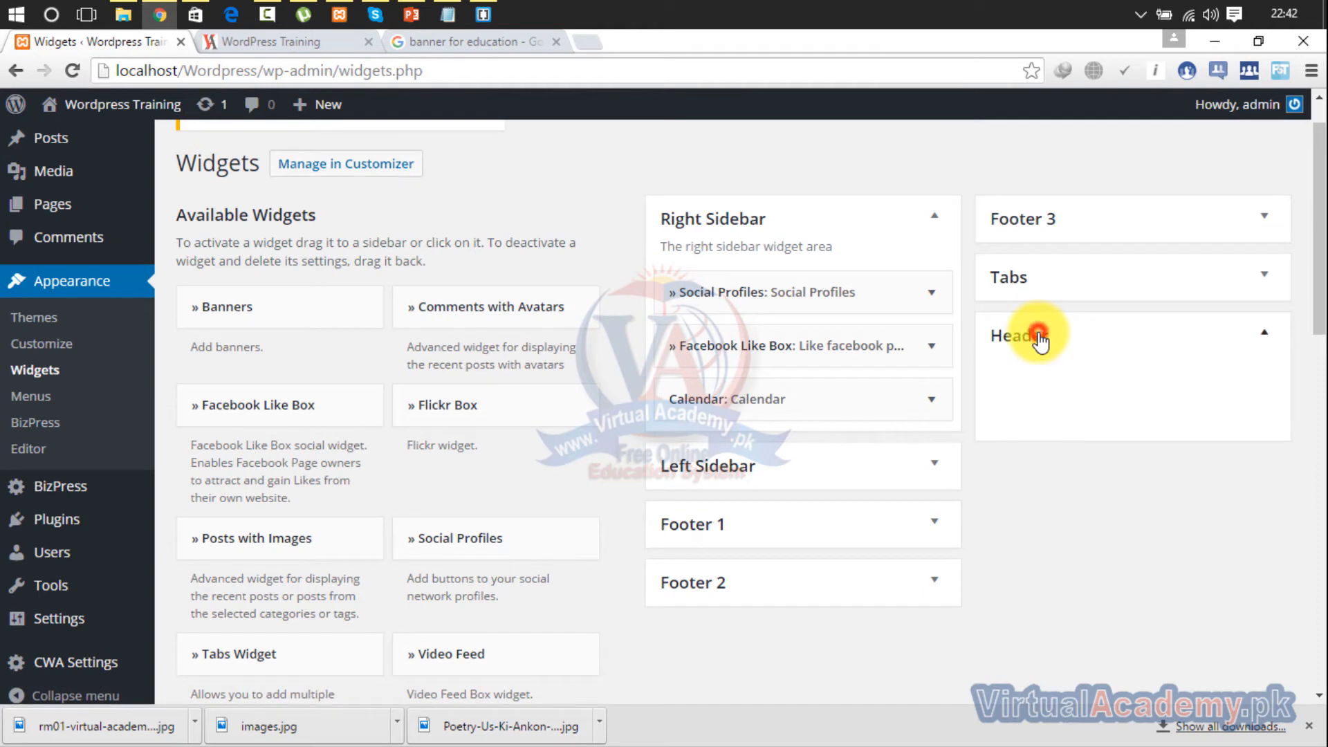
{"action": "left_click_drag", "start_coordinate": [462, 544], "coordinate": [1069, 378]}
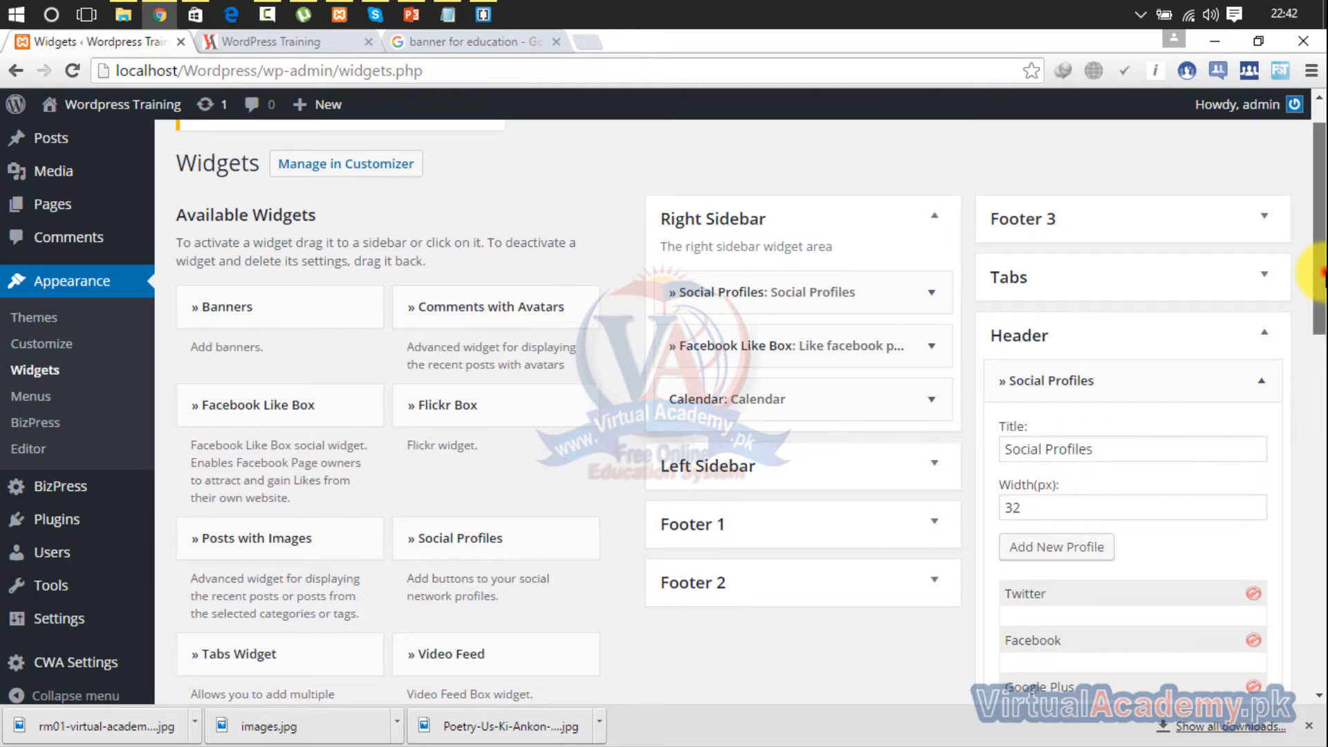
Step: Remove the RSS Feed and both Email profiles from the Header's Social Profiles widget and reload the site's front page
{"action": "scroll", "coordinate": [1317, 385], "scroll_direction": "down", "scroll_amount": 4}
{"action": "scroll", "coordinate": [1317, 386], "scroll_direction": "down", "scroll_amount": 1}
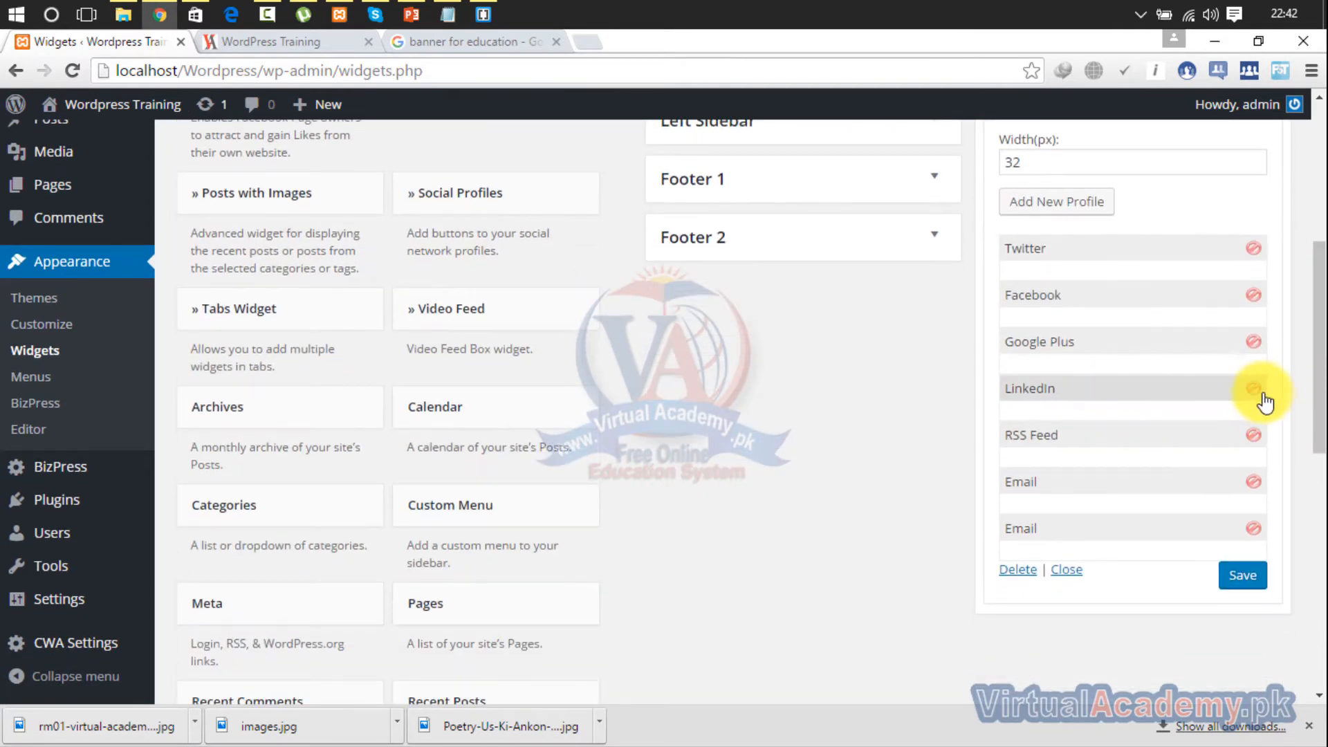
{"action": "left_click", "coordinate": [1252, 437]}
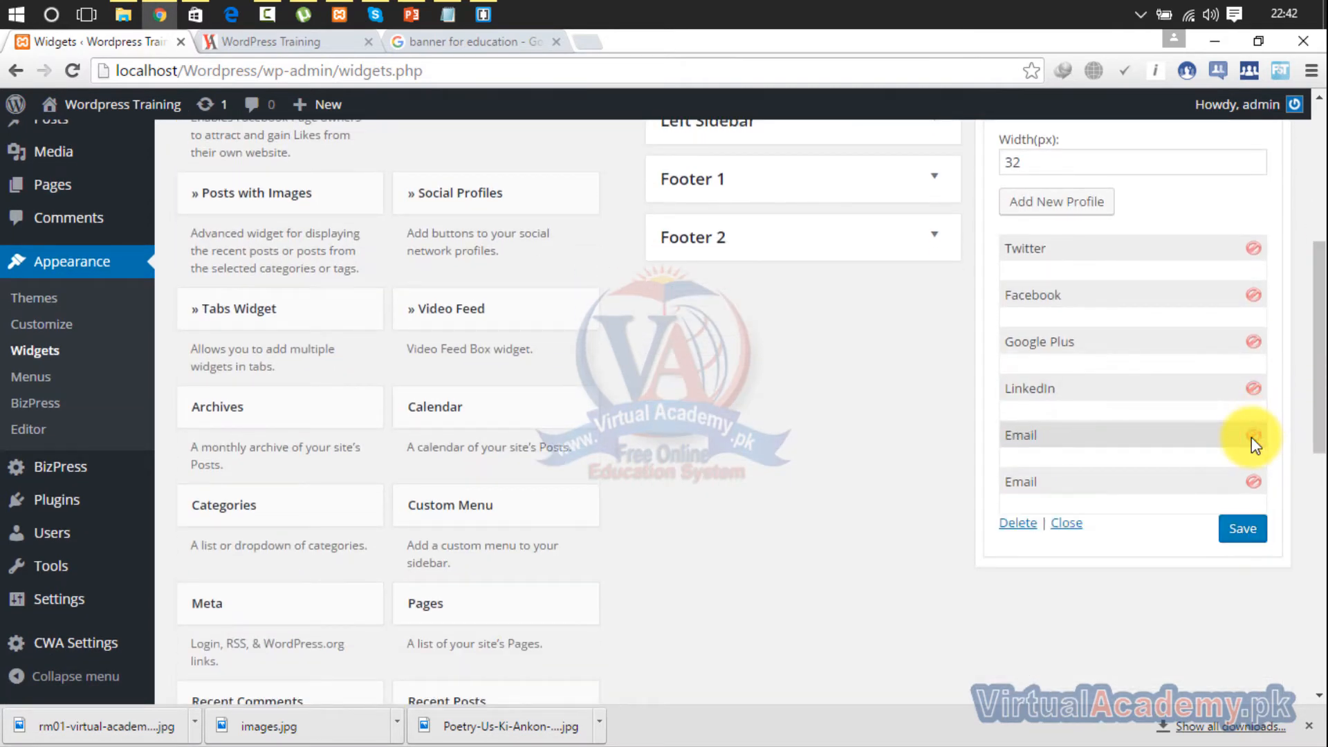
{"action": "left_click", "coordinate": [1253, 436]}
{"action": "left_click", "coordinate": [1253, 436]}
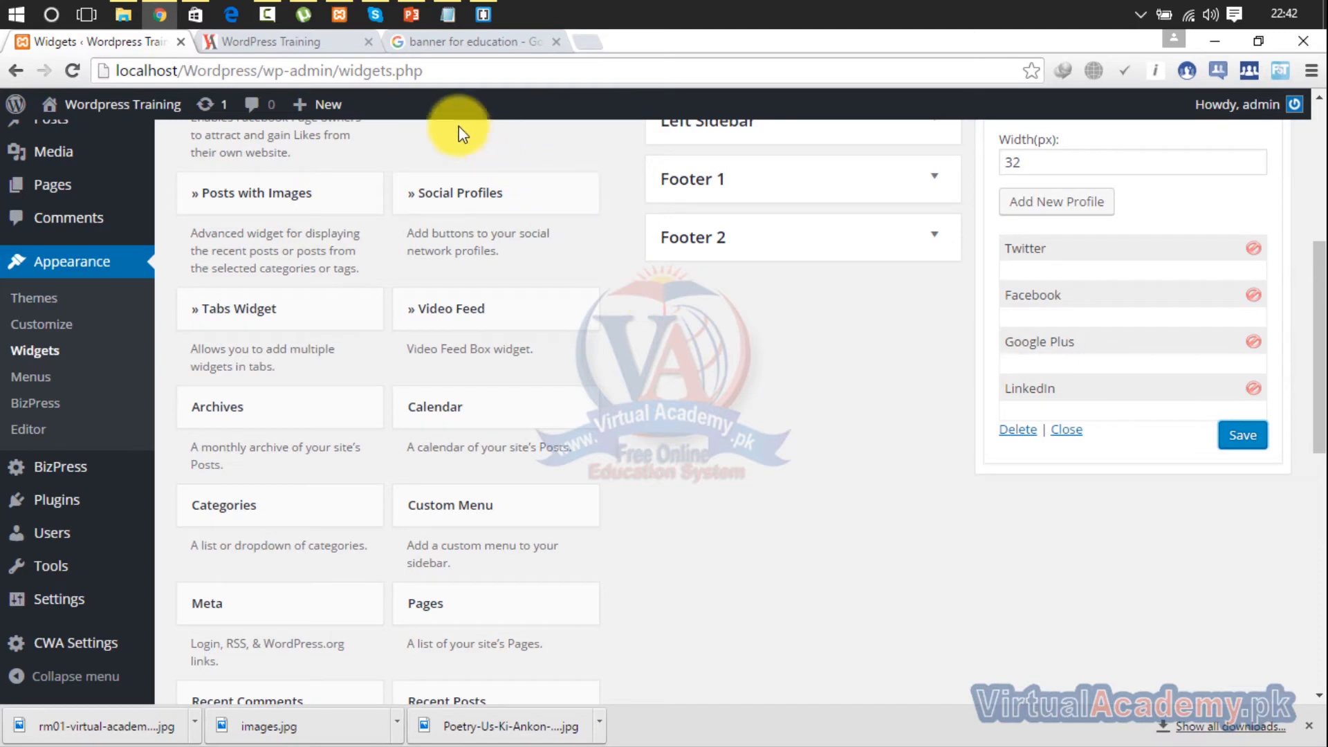
{"action": "left_click", "coordinate": [306, 44]}
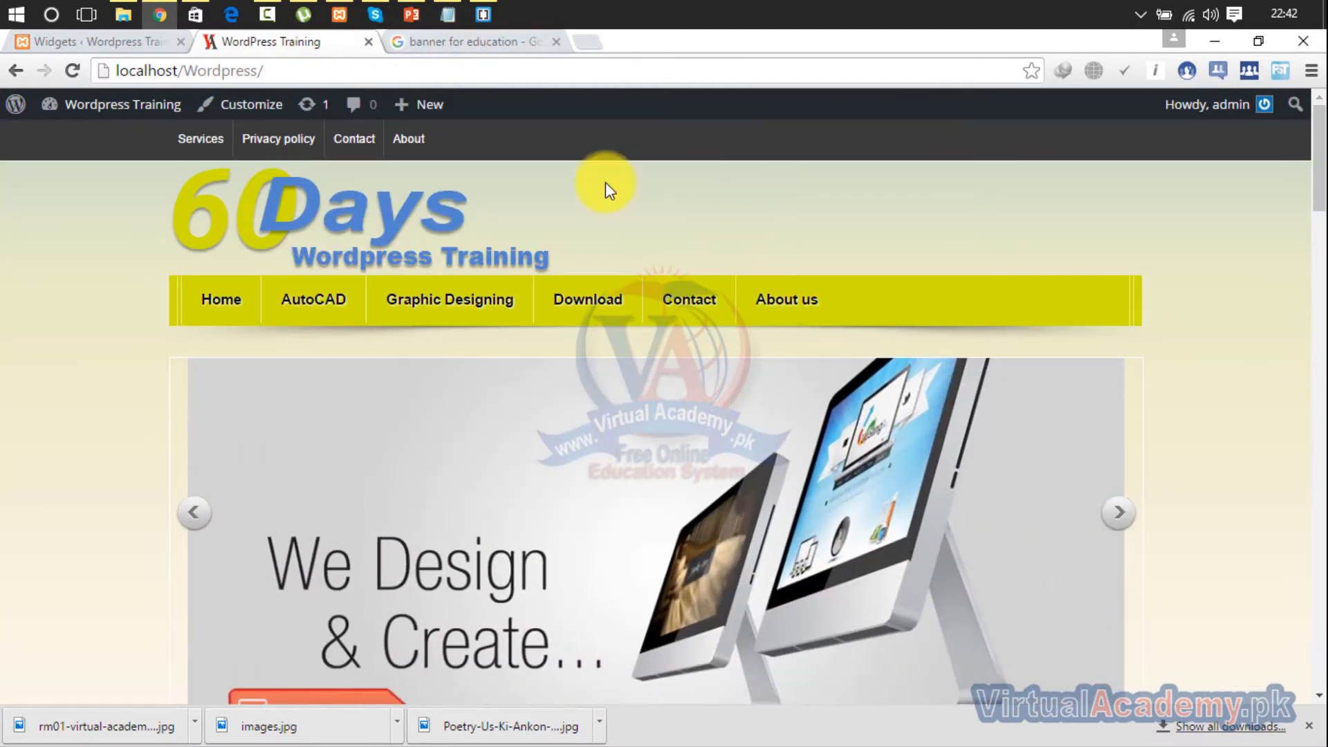
{"action": "left_click", "coordinate": [73, 70]}
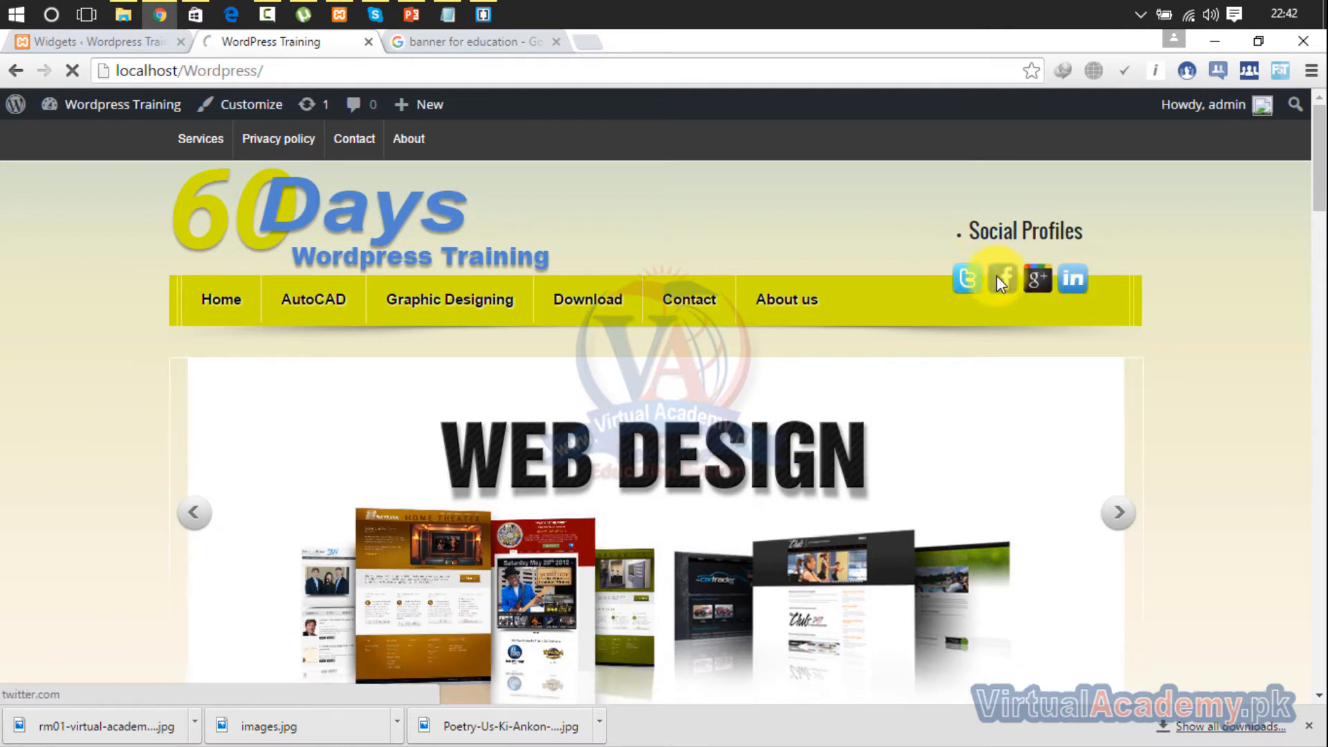
Step: Clear the Social Profiles widget's title, set its width to 15 px, save it and reload the front page
{"action": "left_click", "coordinate": [89, 42]}
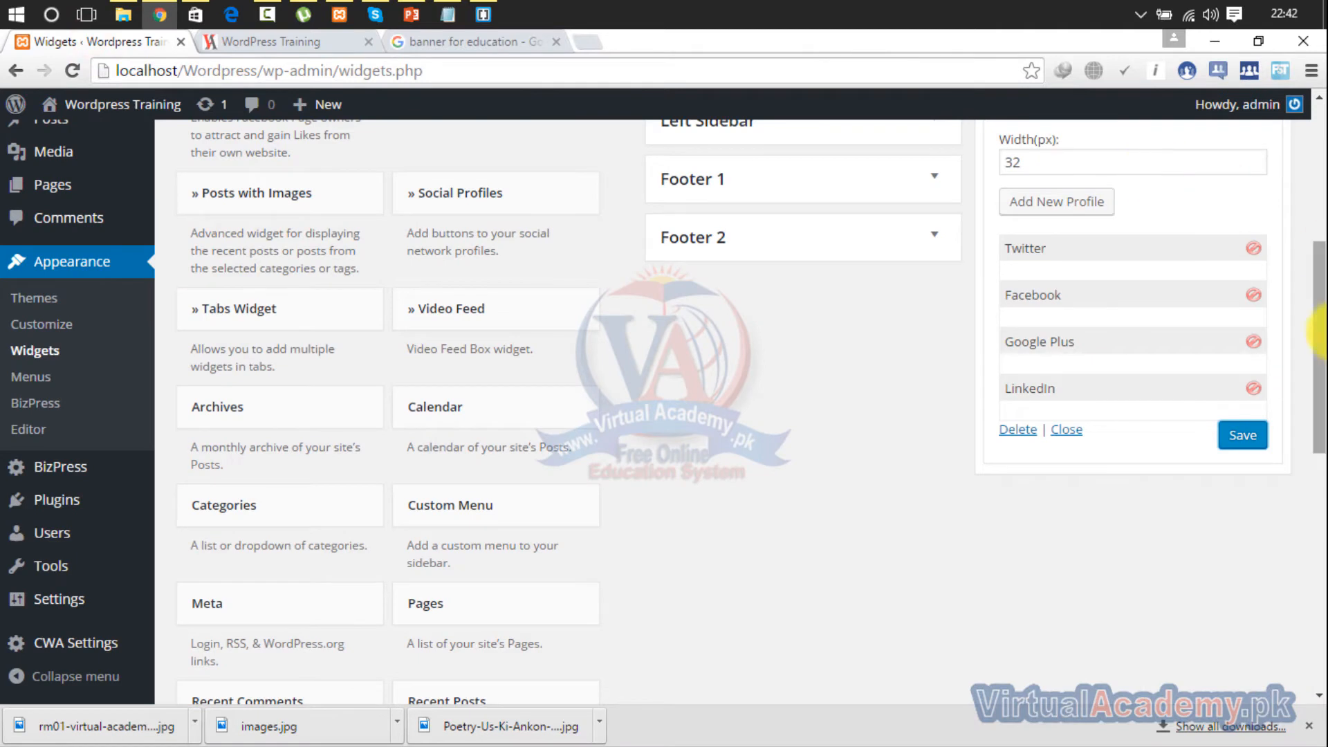
{"action": "scroll", "coordinate": [1121, 290], "scroll_direction": "up", "scroll_amount": 3}
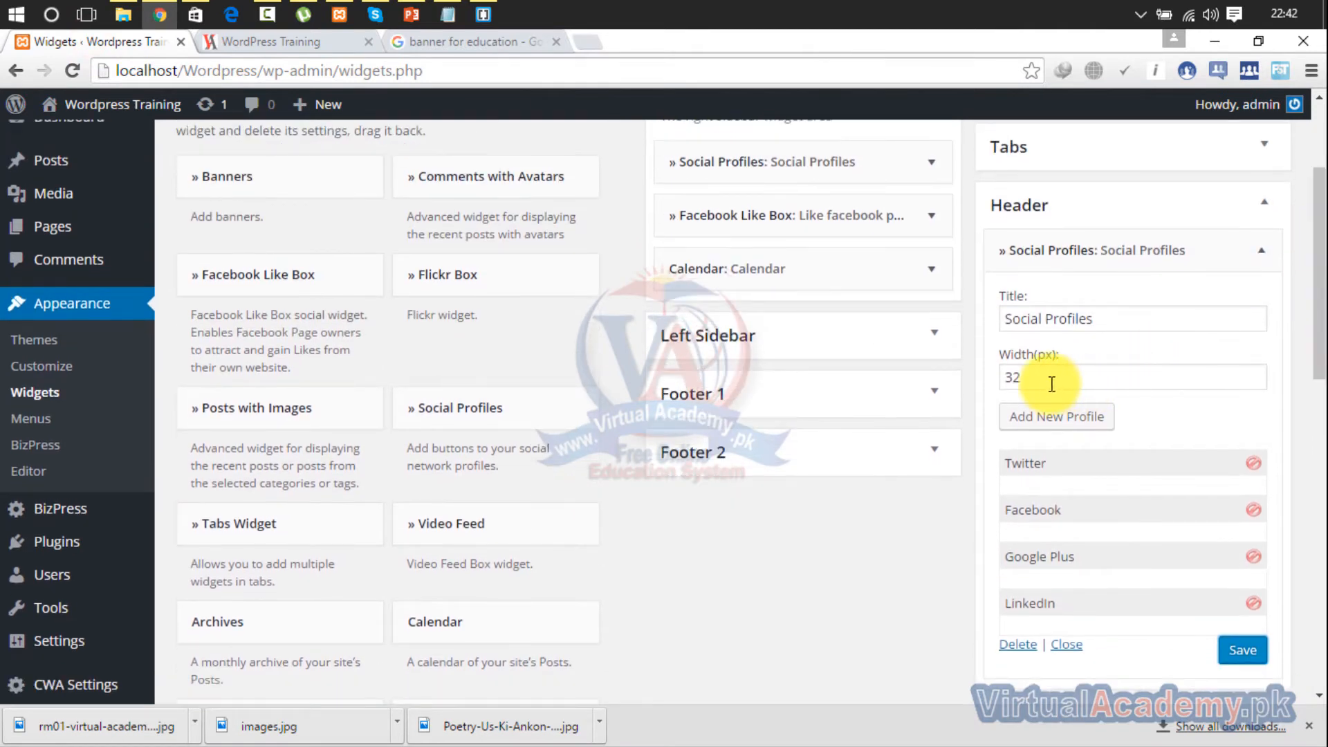
{"action": "left_click_drag", "start_coordinate": [1102, 318], "coordinate": [881, 346]}
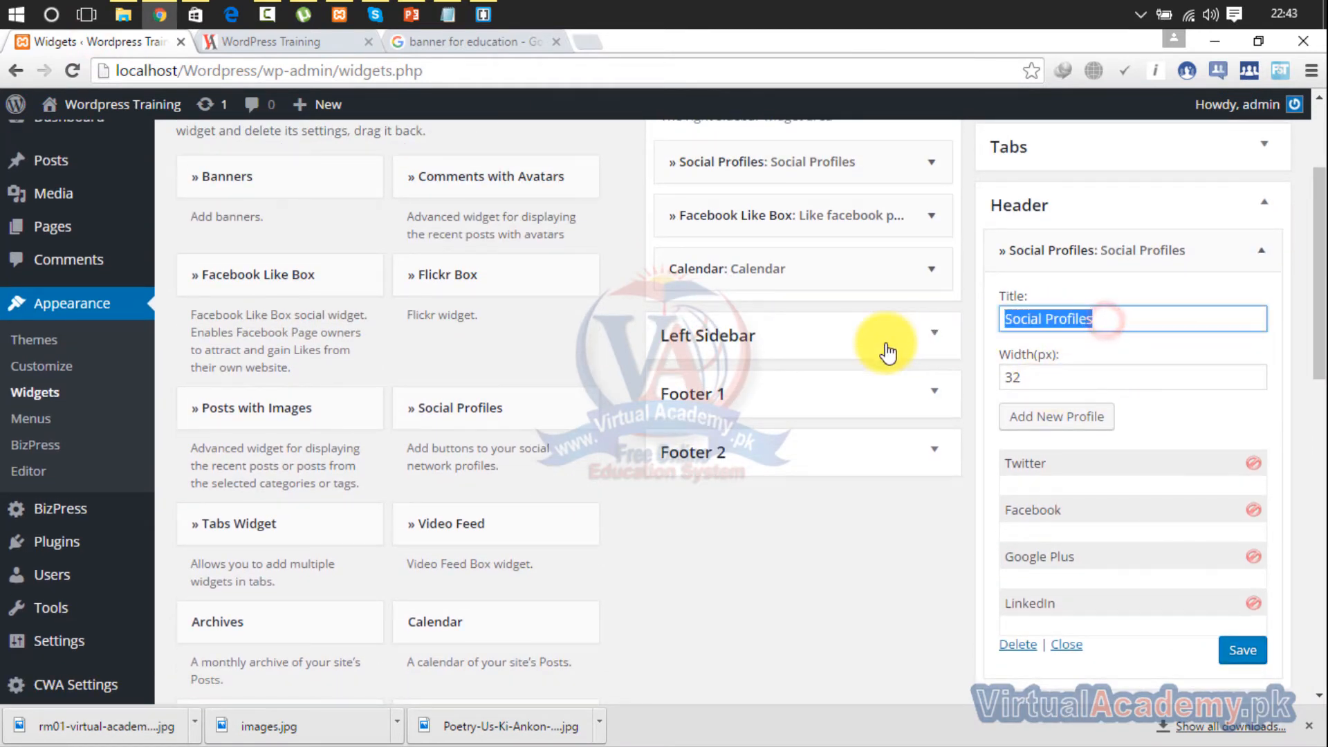
{"action": "key", "text": "BackSpace"}
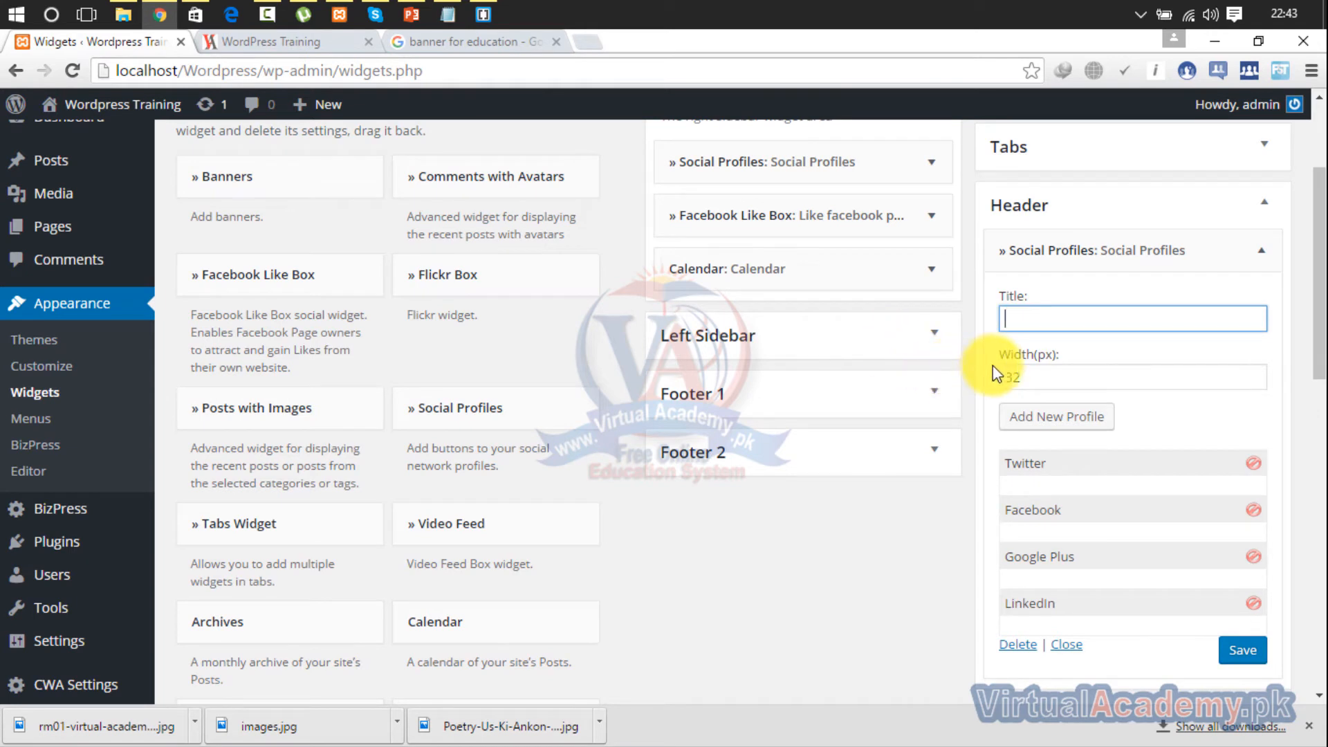
{"action": "left_click_drag", "start_coordinate": [1029, 372], "coordinate": [958, 367]}
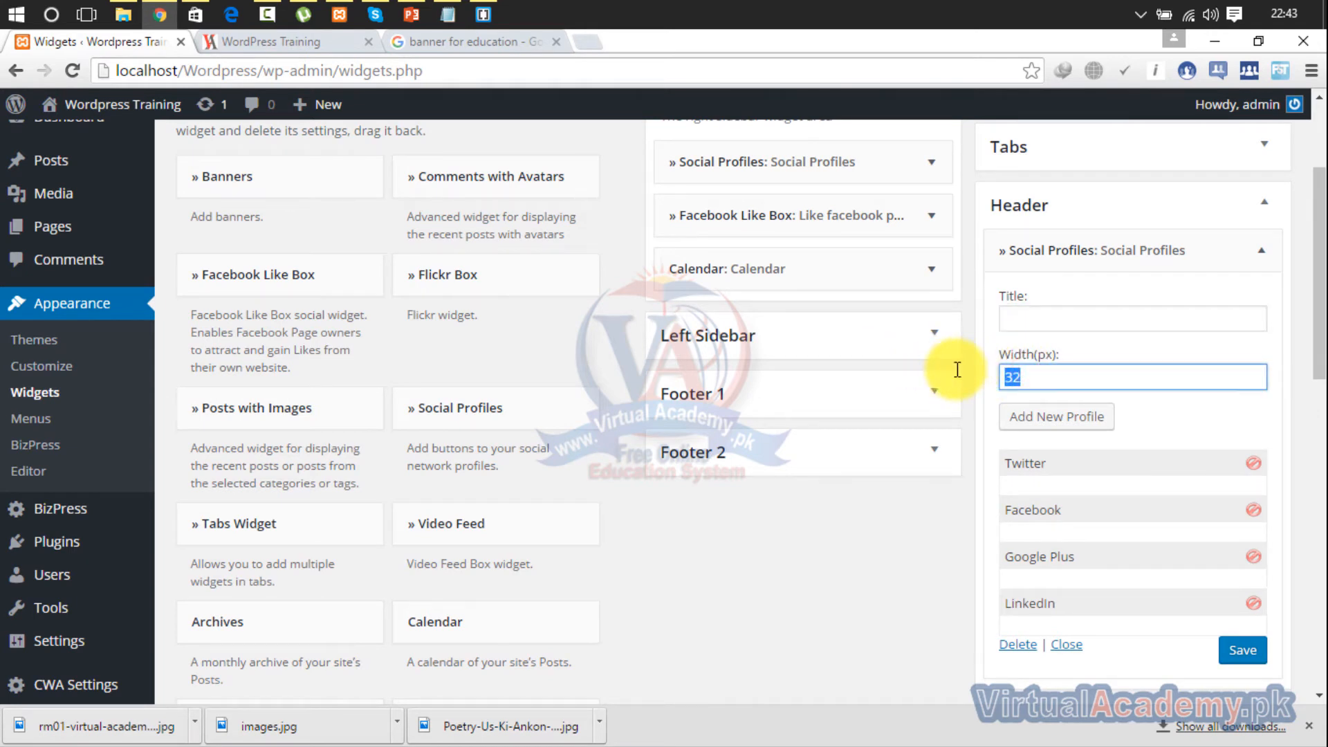
{"action": "type", "text": "15"}
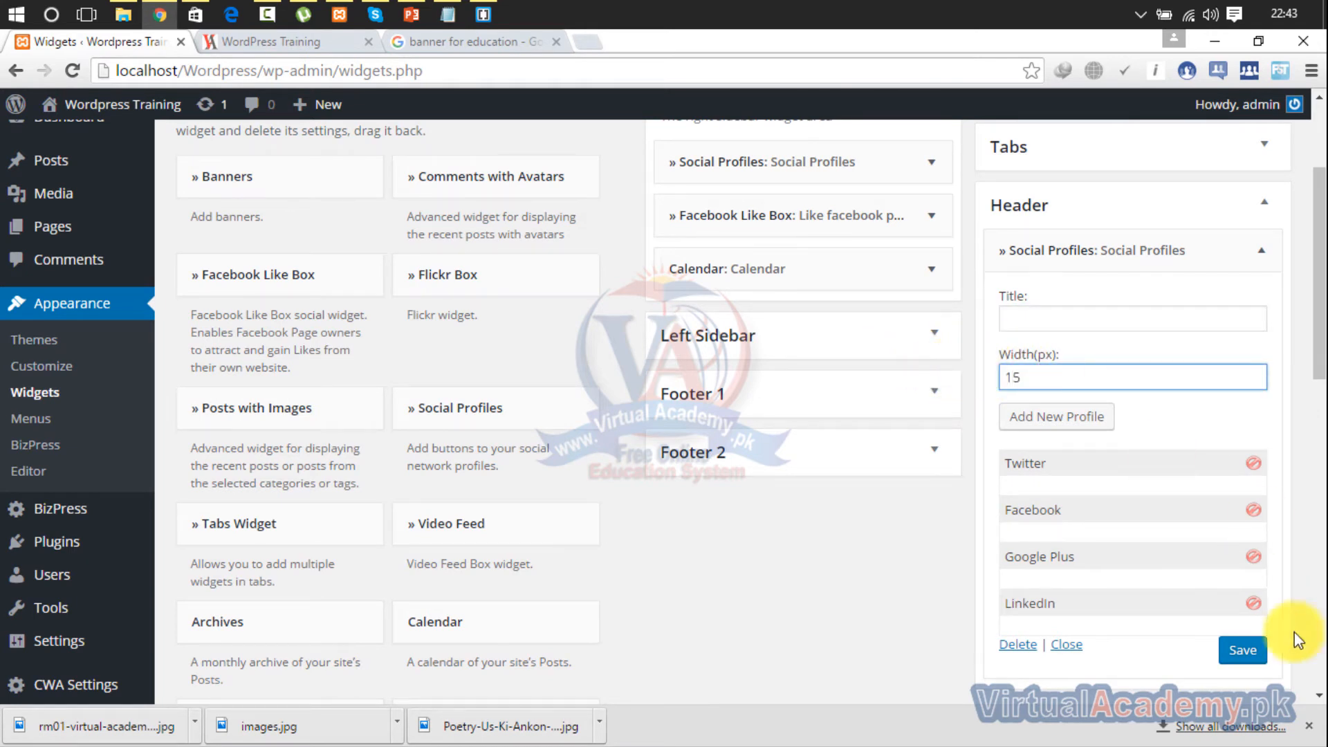
{"action": "left_click", "coordinate": [1242, 650]}
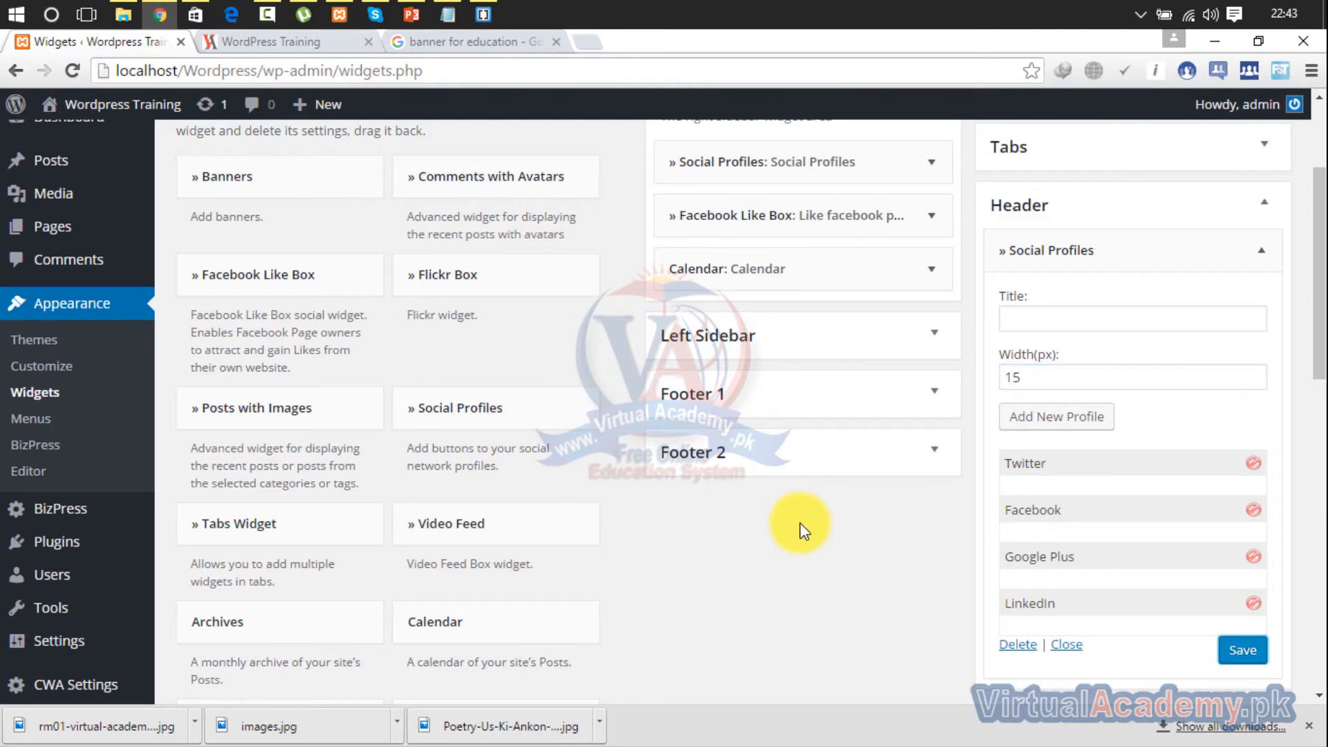
{"action": "left_click", "coordinate": [289, 42]}
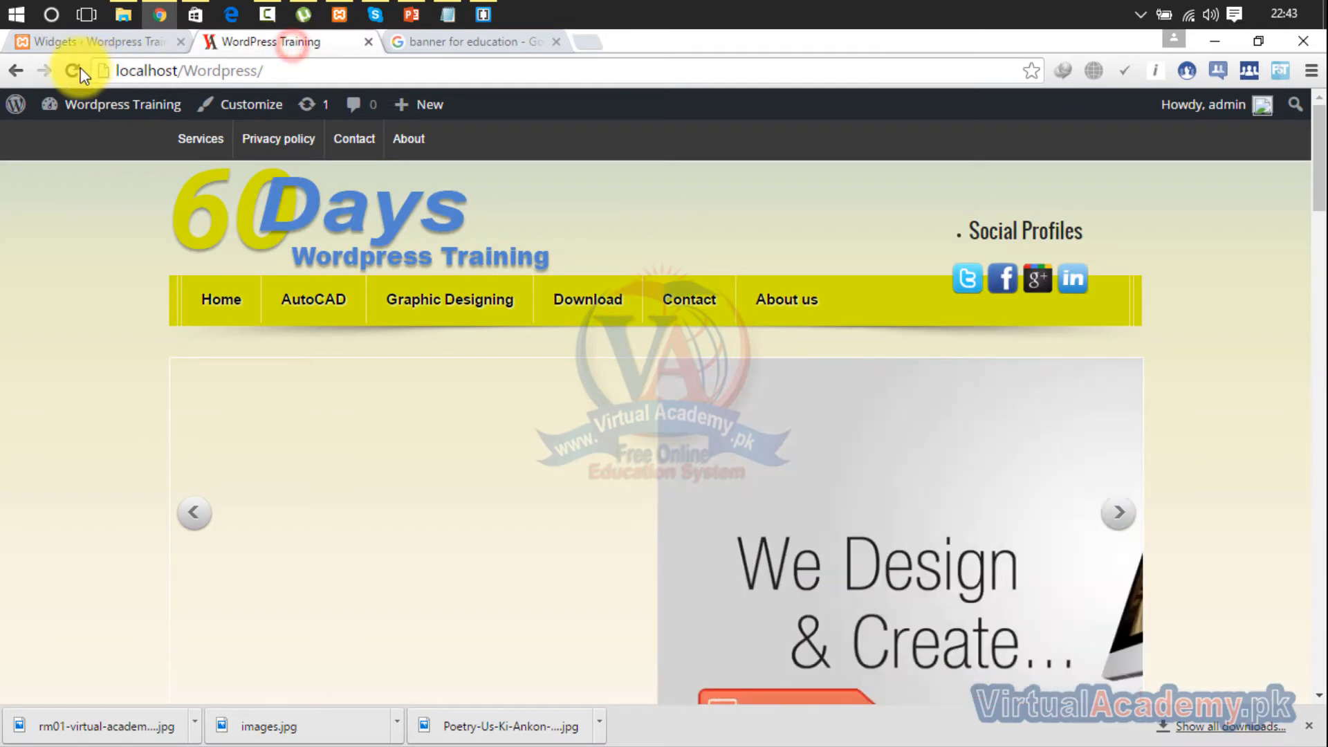
{"action": "left_click", "coordinate": [75, 70]}
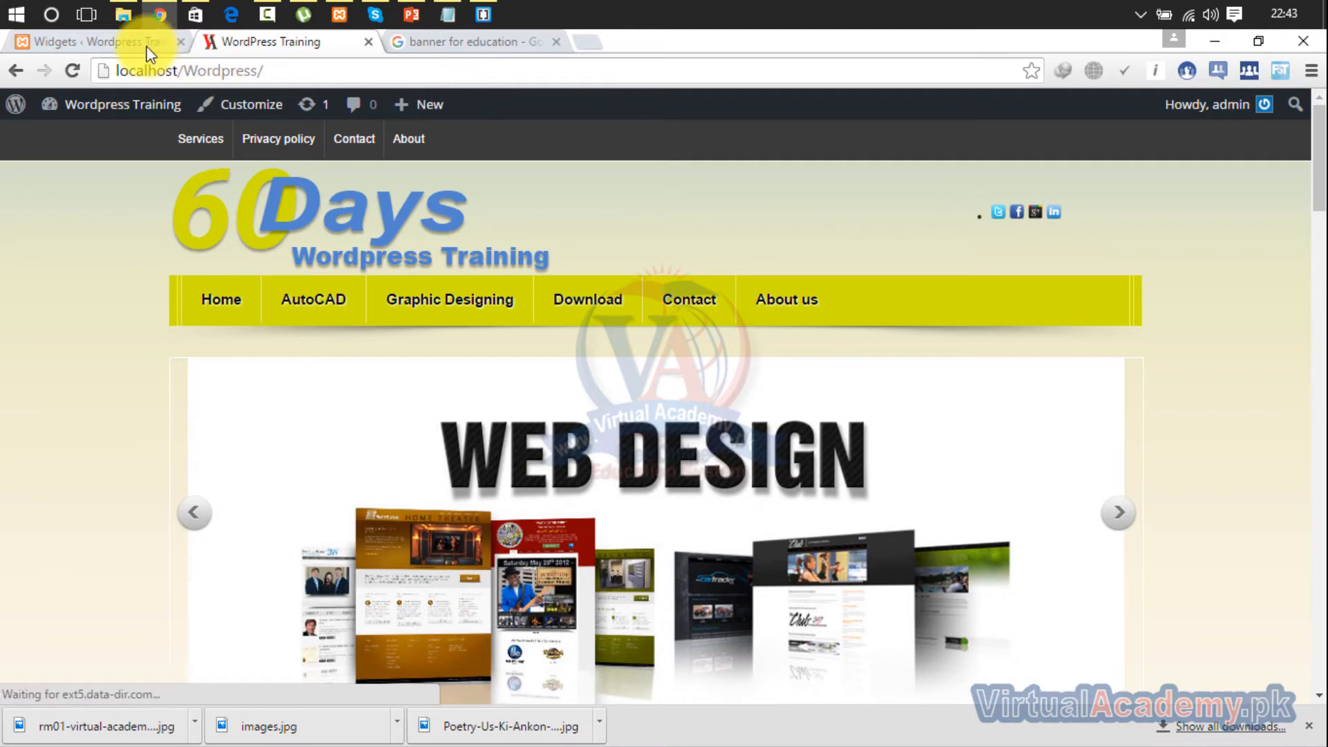
Step: Set the Social Profiles widget's width to 25 px, save it and reload the front page
{"action": "left_click", "coordinate": [147, 50]}
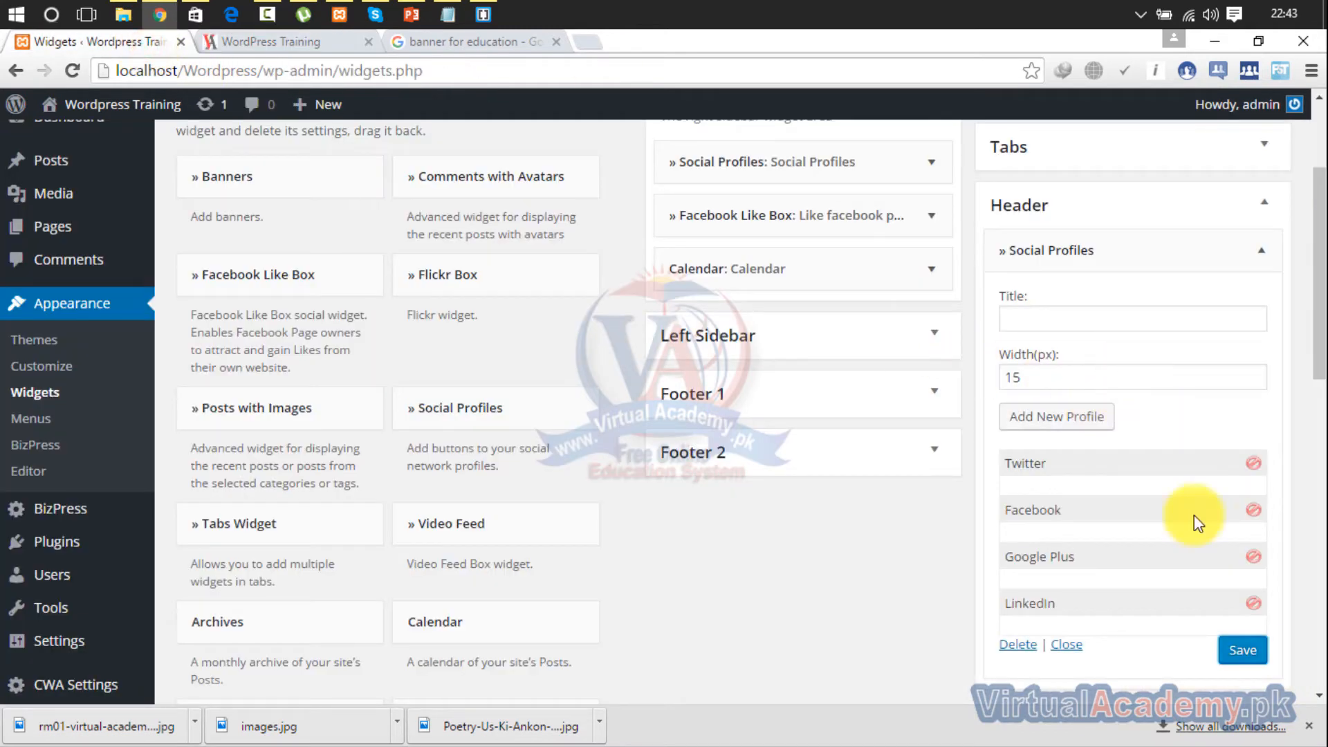
{"action": "left_click", "coordinate": [1073, 319]}
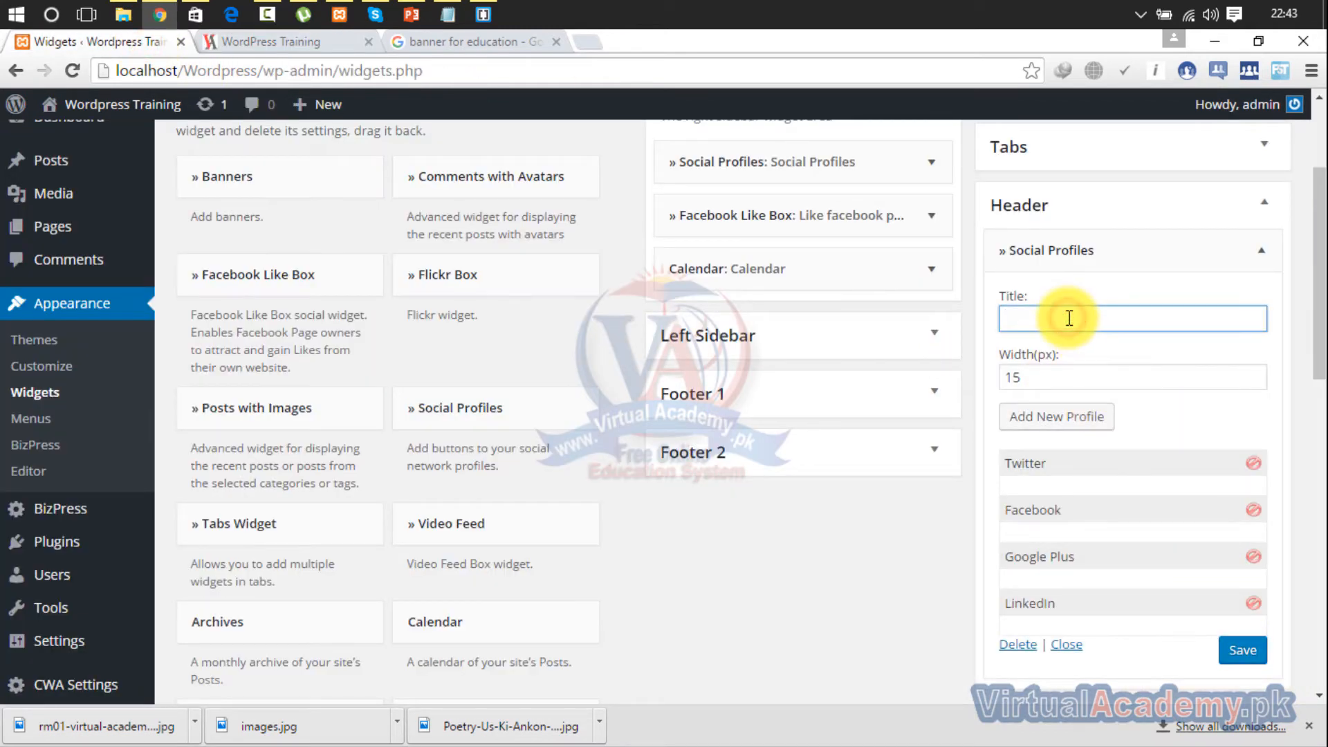
{"action": "double_click", "coordinate": [1053, 376]}
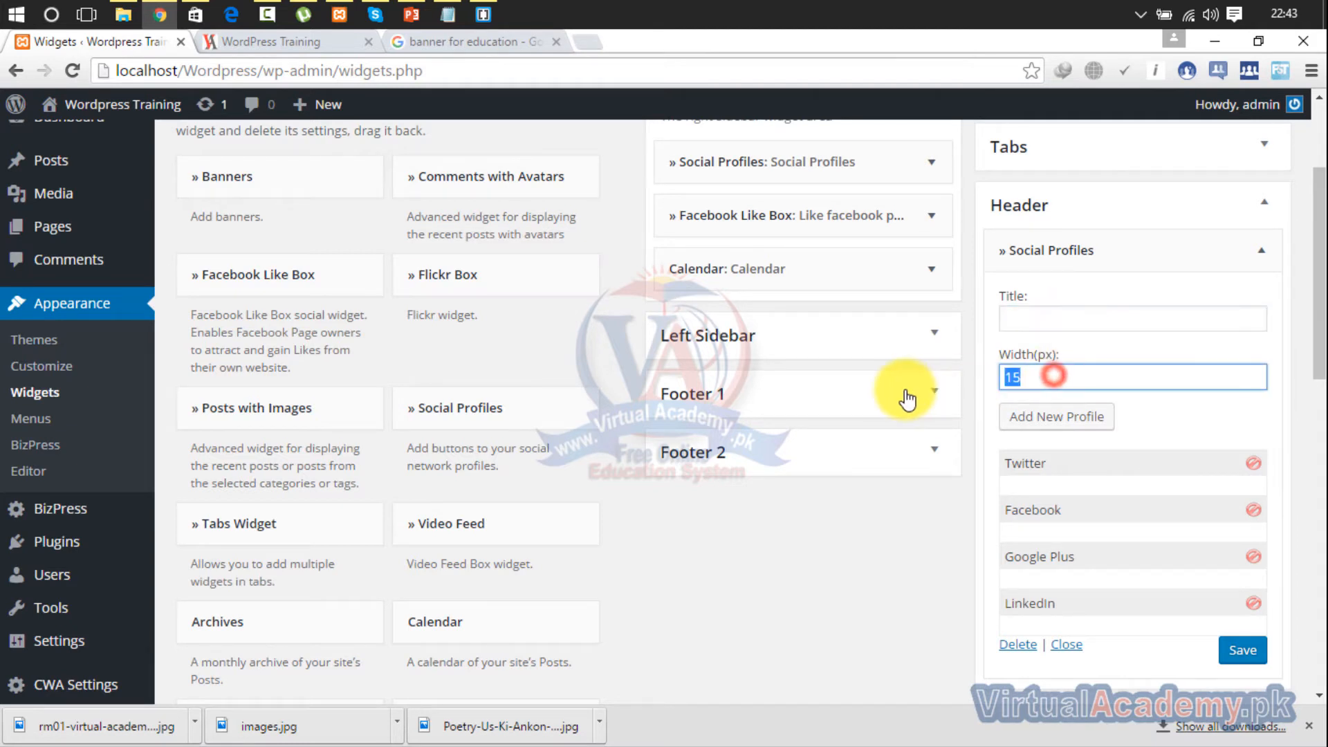
{"action": "type", "text": "2"}
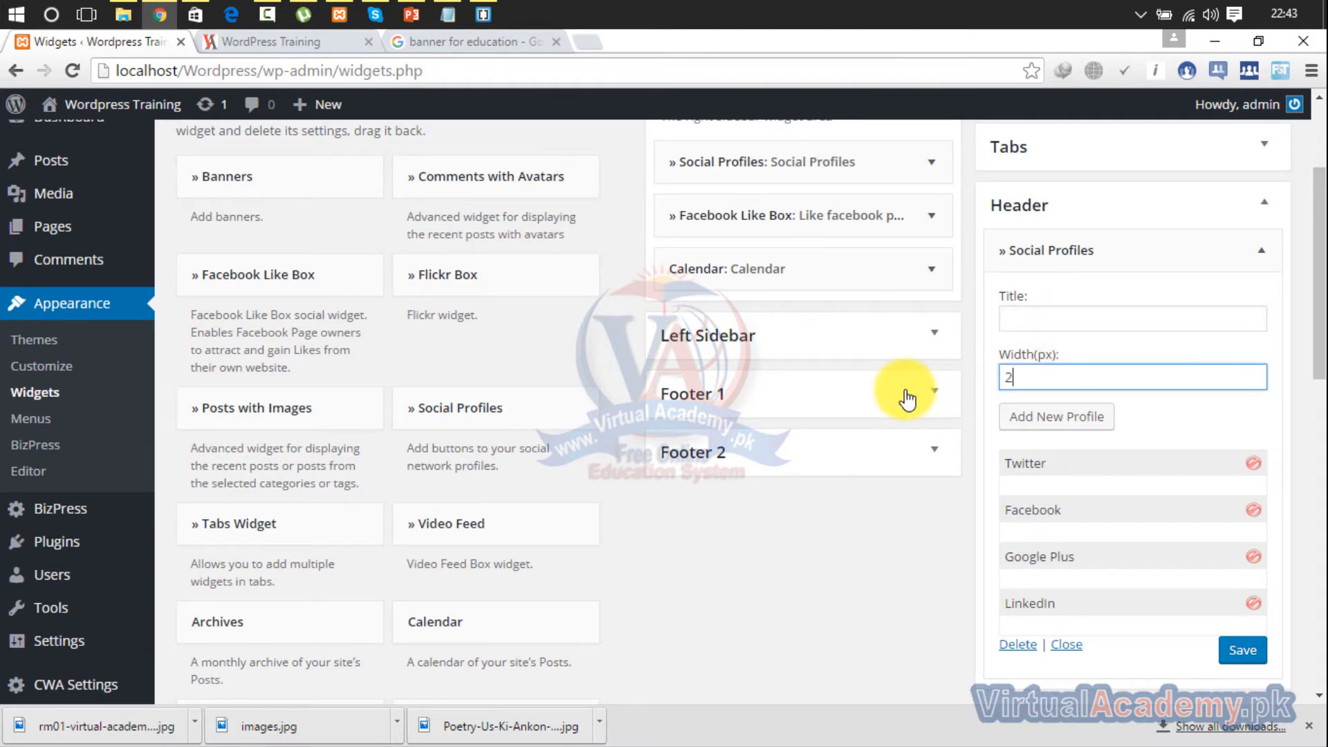
{"action": "left_click", "coordinate": [1242, 651]}
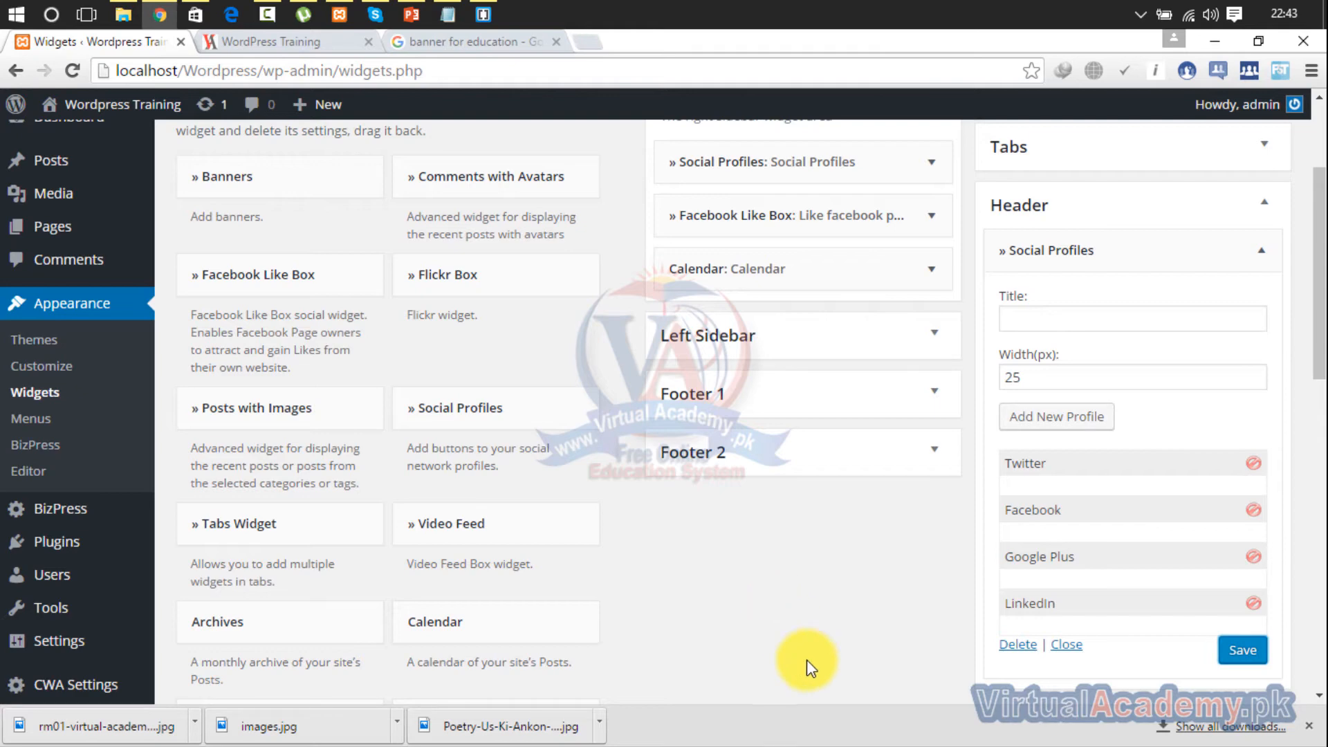
{"action": "left_click", "coordinate": [269, 44]}
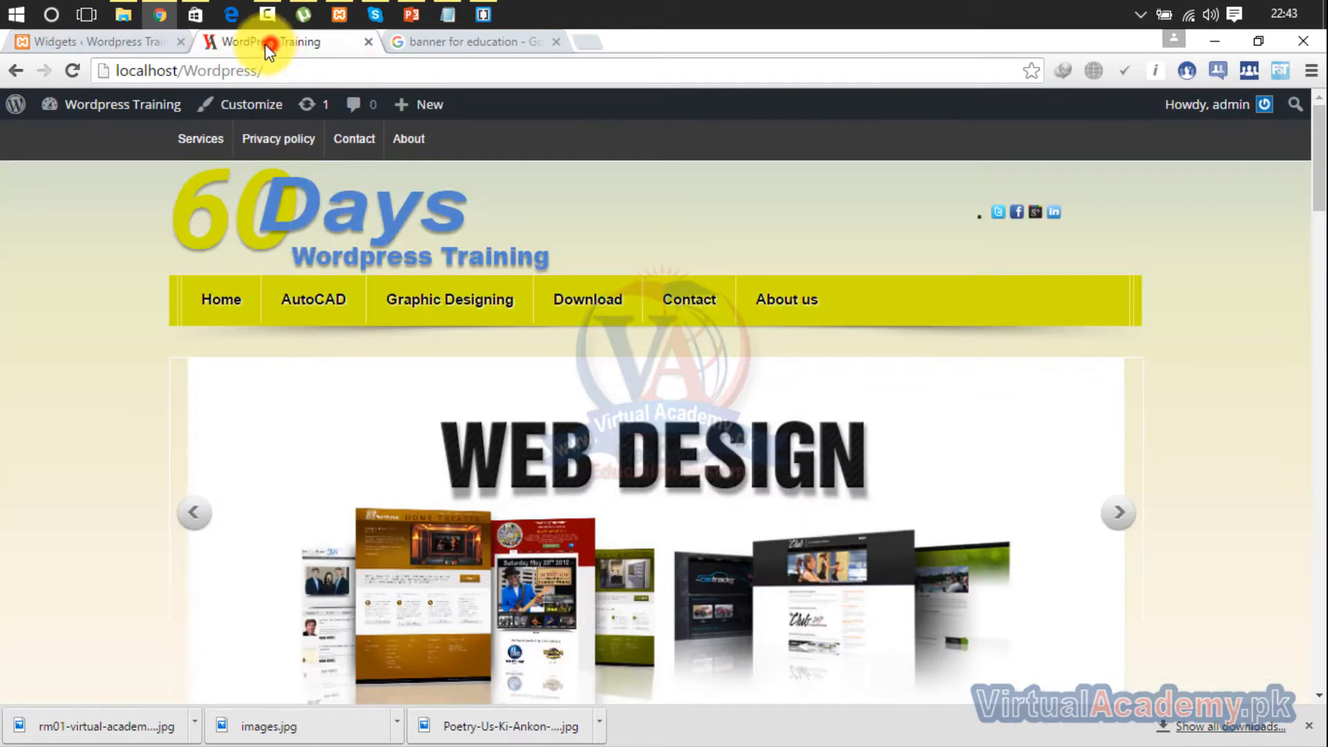
{"action": "left_click", "coordinate": [76, 62]}
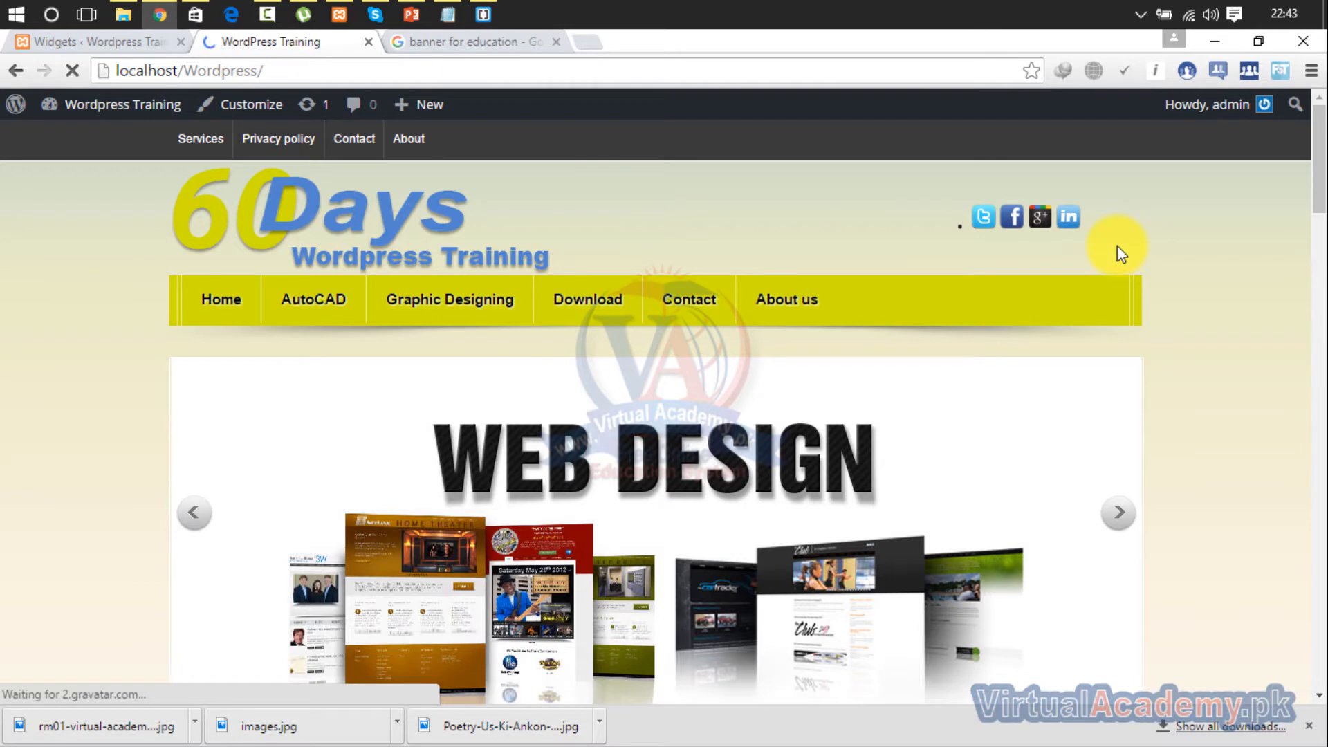
Step: Copy the image address of the 470 × 106 One Radio Network banner from the Google image results
{"action": "left_click", "coordinate": [463, 36]}
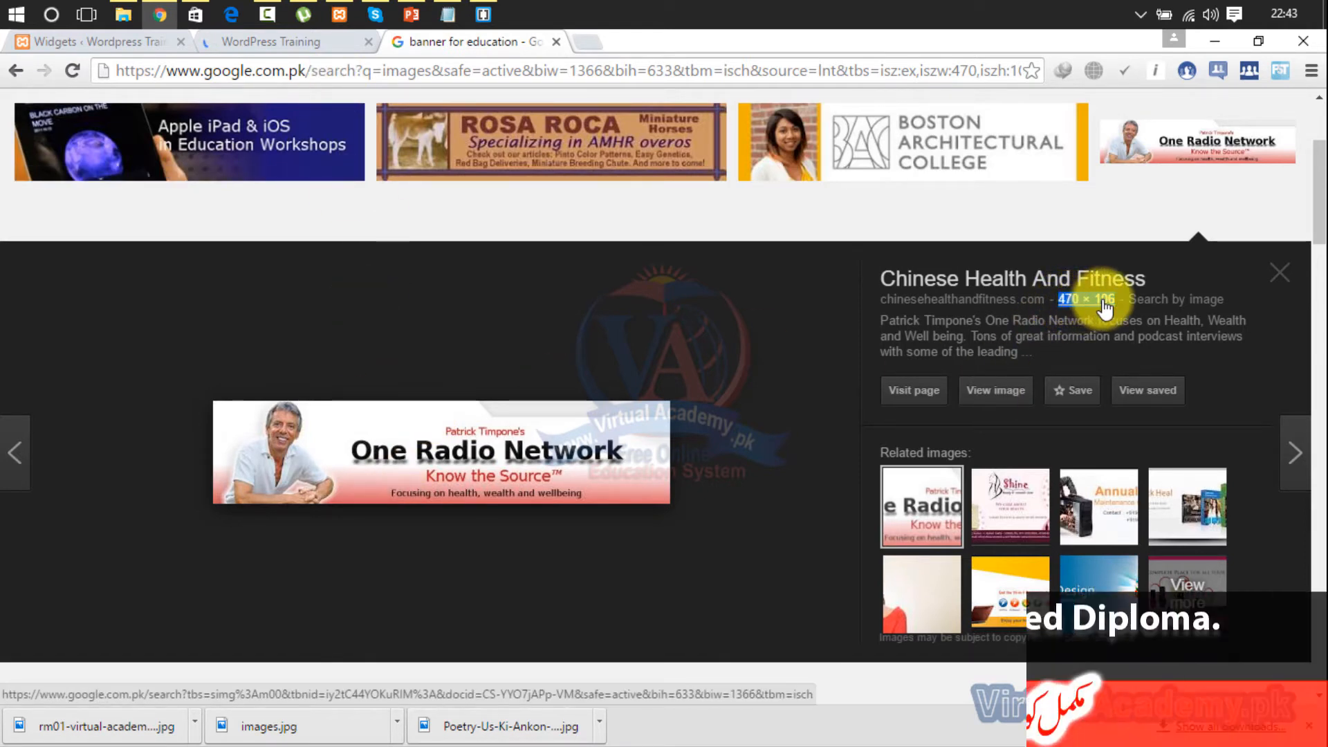
{"action": "right_click", "coordinate": [451, 441]}
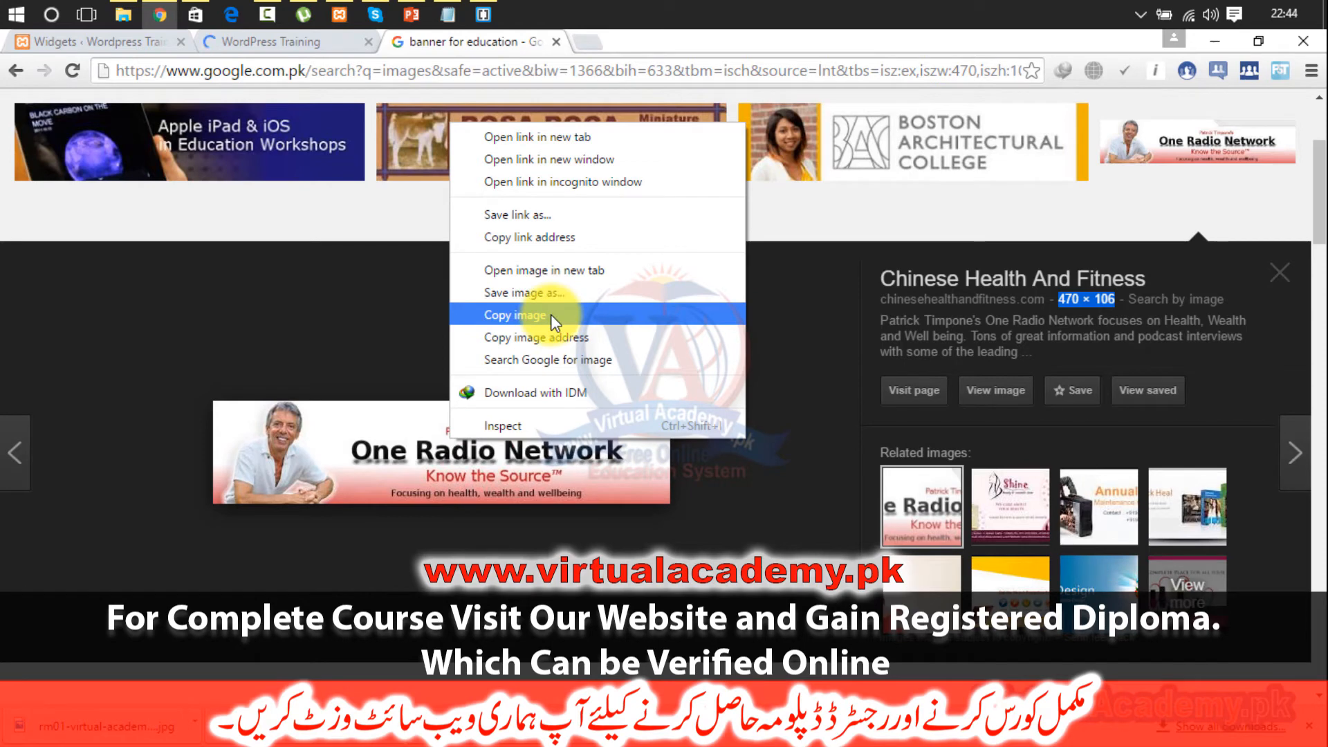
{"action": "left_click", "coordinate": [543, 337]}
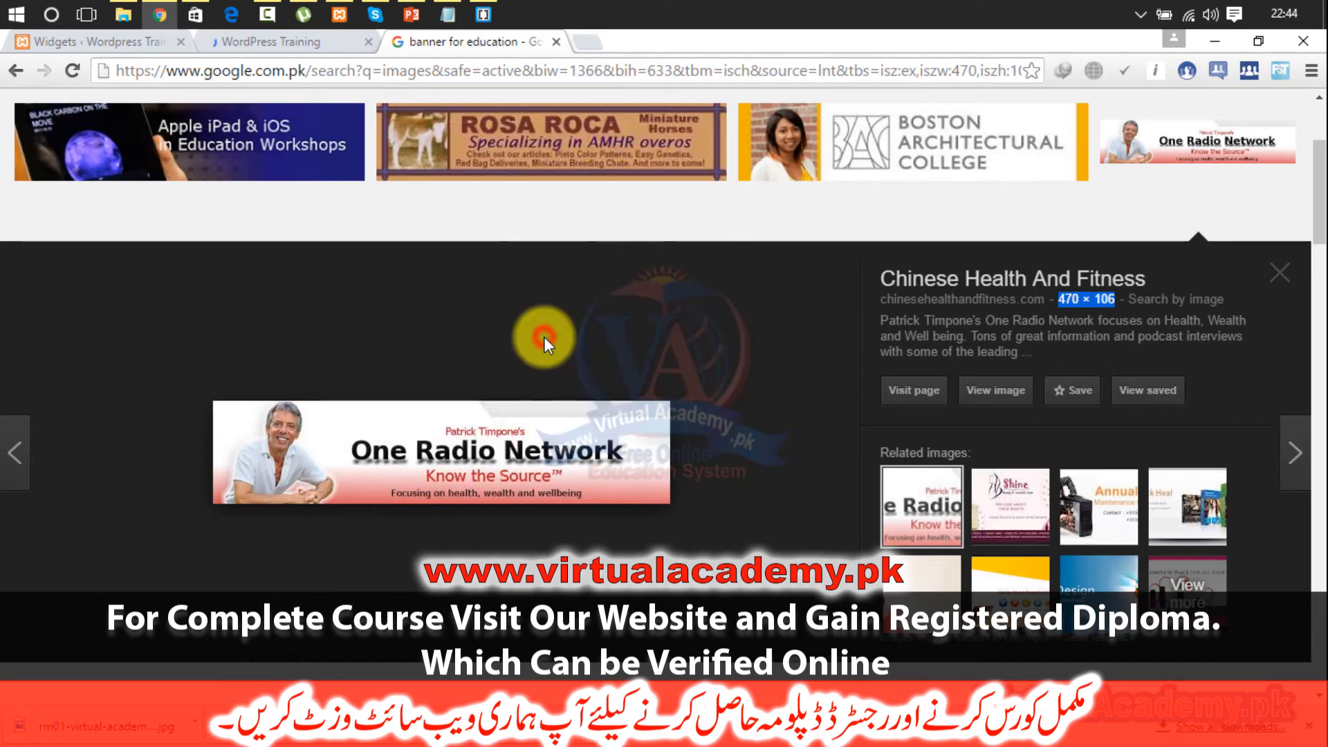
Step: Return to the Widgets page and delete the Social Profiles widget from the Header widget area
{"action": "left_click", "coordinate": [263, 42]}
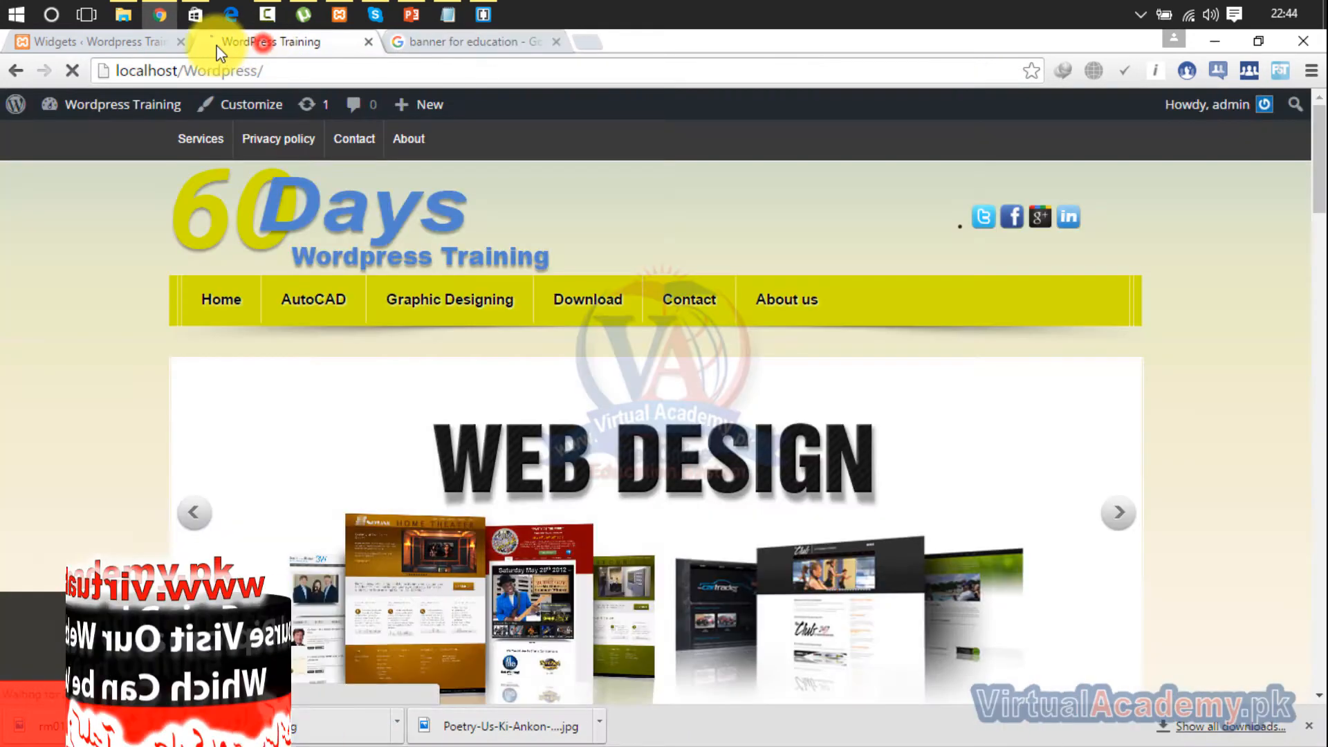
{"action": "left_click", "coordinate": [136, 50]}
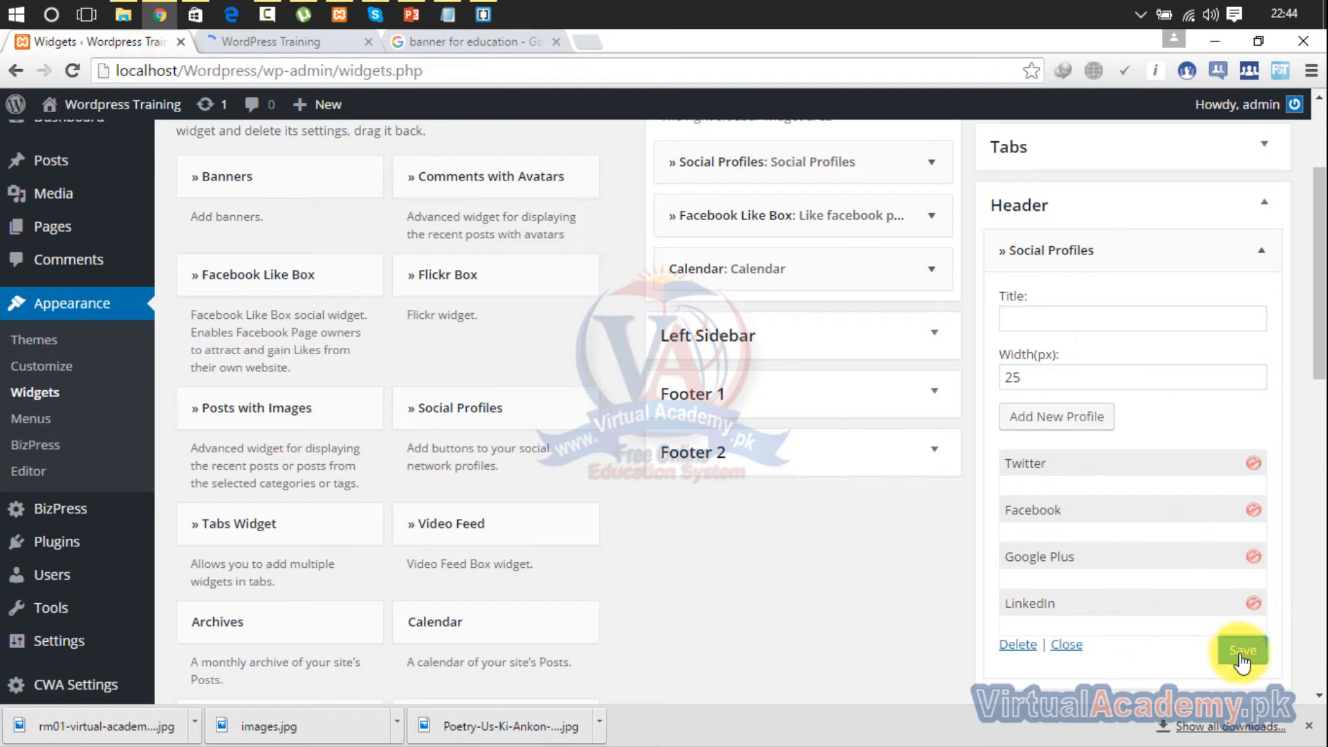
{"action": "left_click", "coordinate": [1016, 646]}
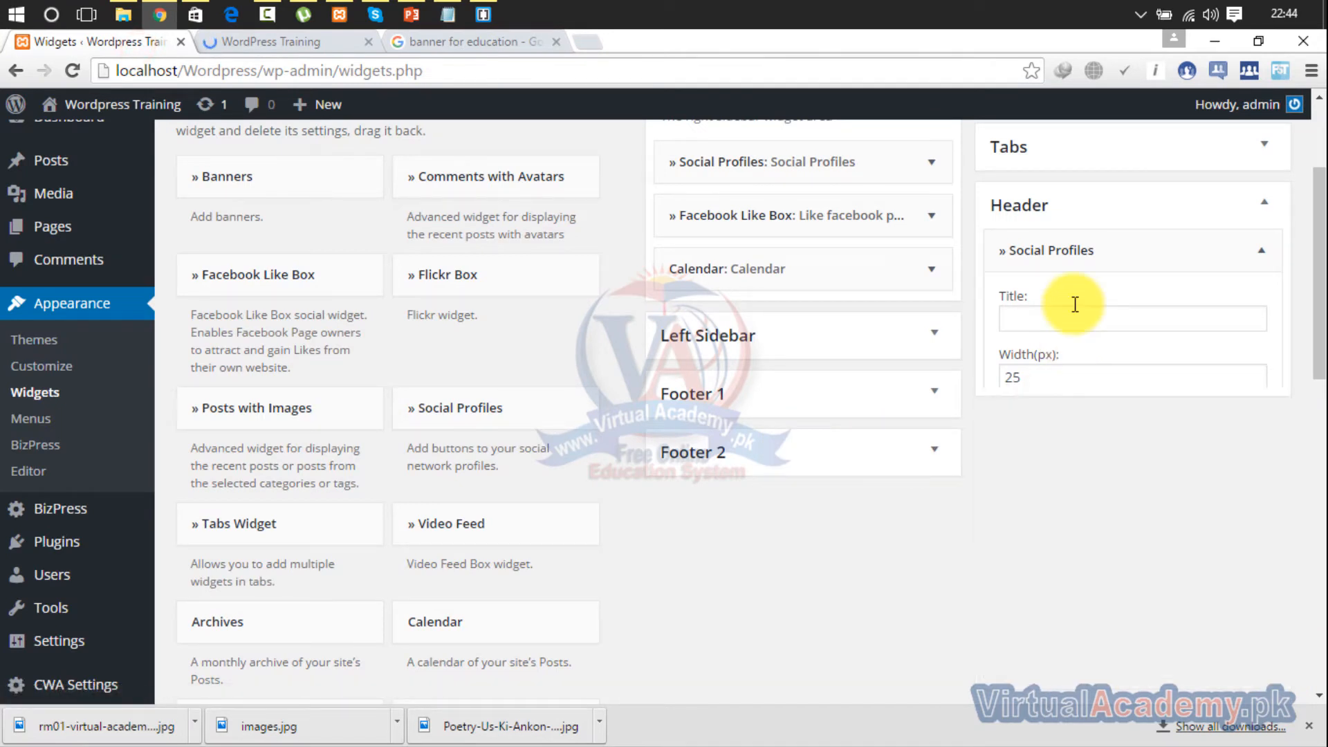
Step: Add a Text widget to the Header widget area and paste the copied banner image address as its content
{"action": "left_click", "coordinate": [1157, 235]}
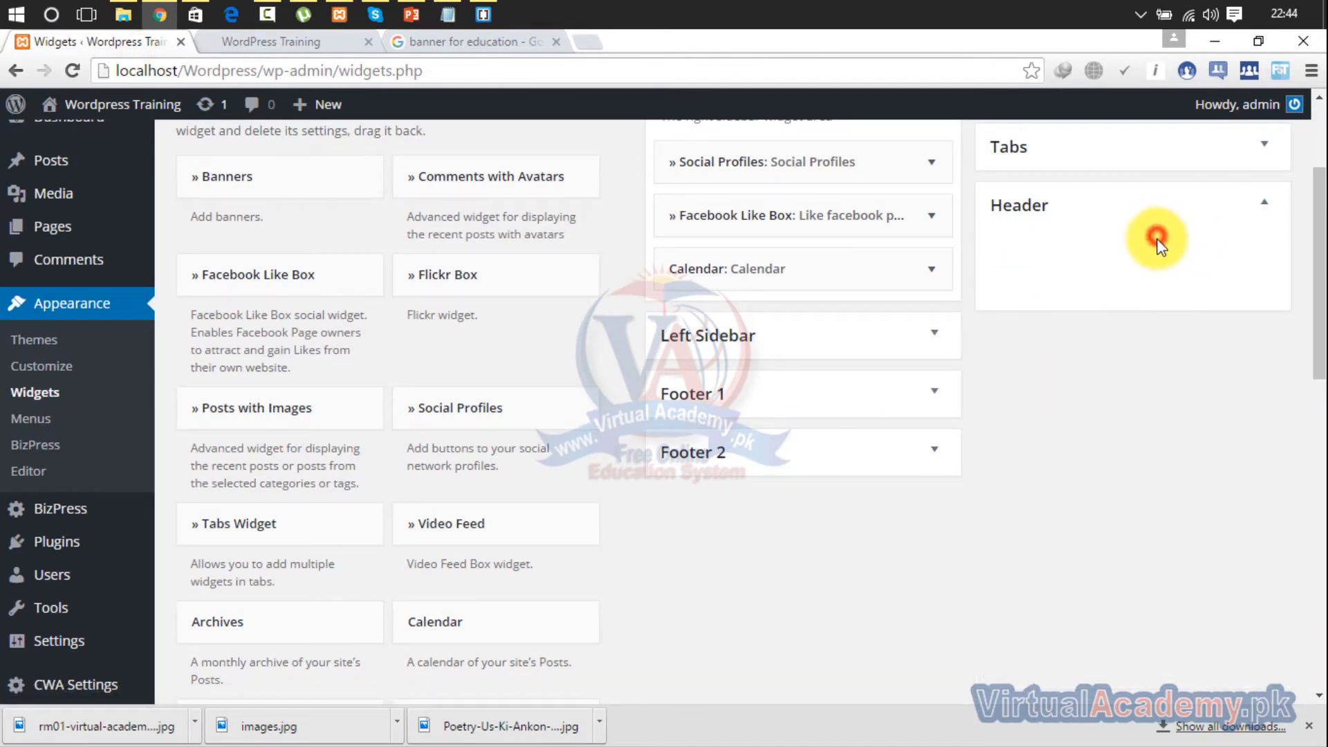
{"action": "left_click_drag", "start_coordinate": [1318, 208], "coordinate": [1320, 469]}
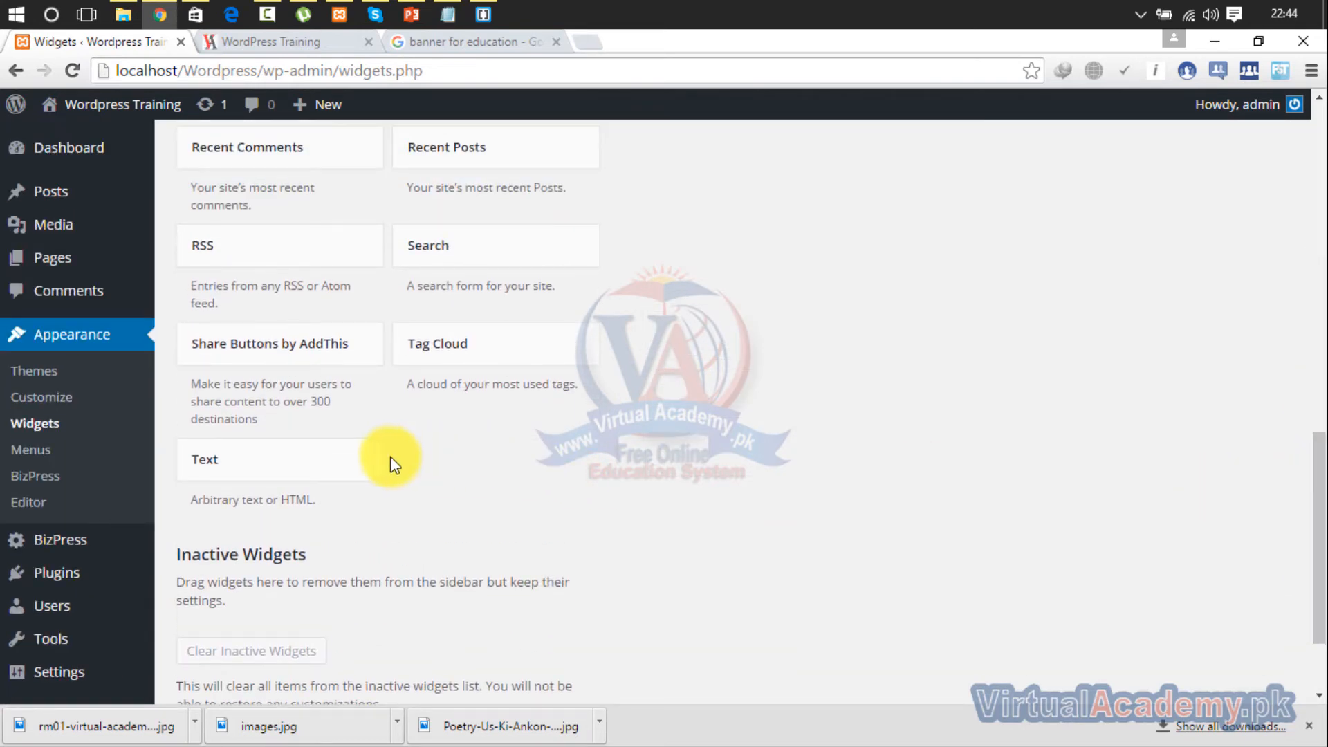
{"action": "left_click_drag", "start_coordinate": [263, 474], "coordinate": [1069, 343]}
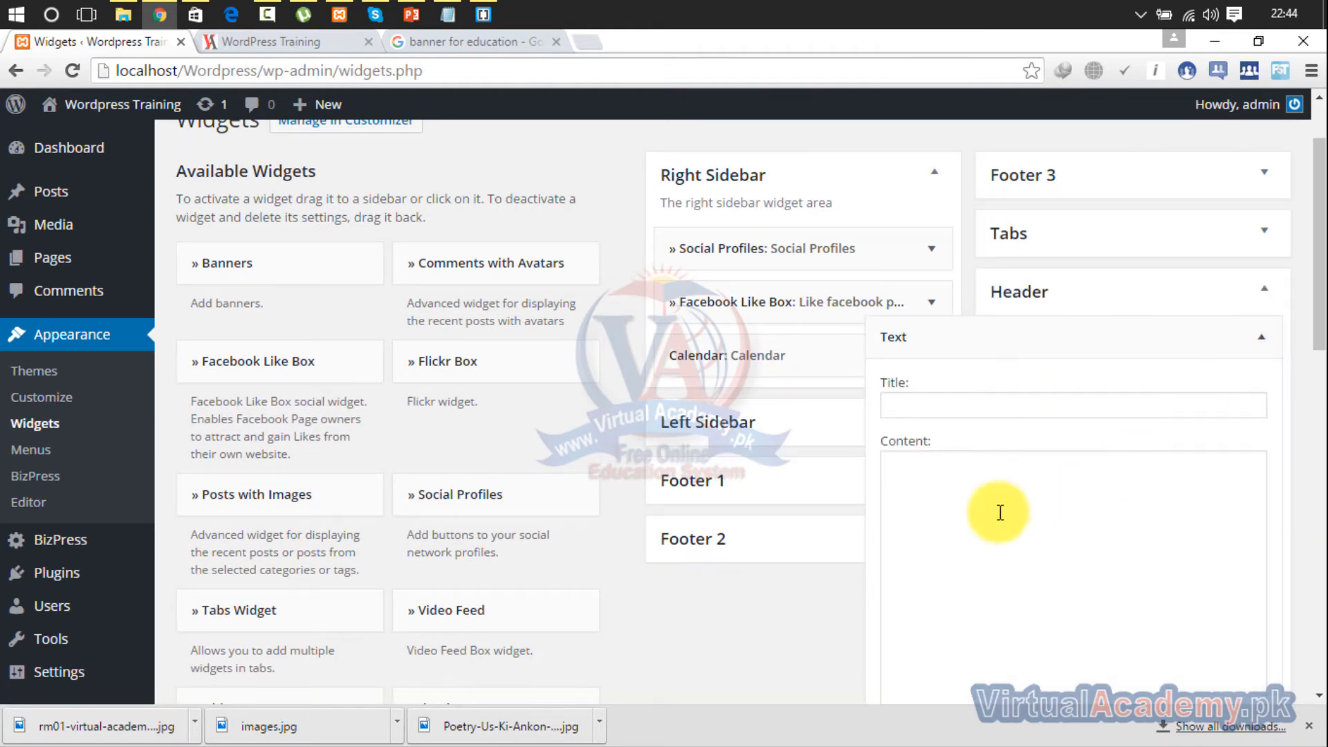
{"action": "left_click", "coordinate": [984, 508]}
{"action": "type", "text": "http://chinesehealthandfitness.com/PatrickTimponeBanner470.jpg"}
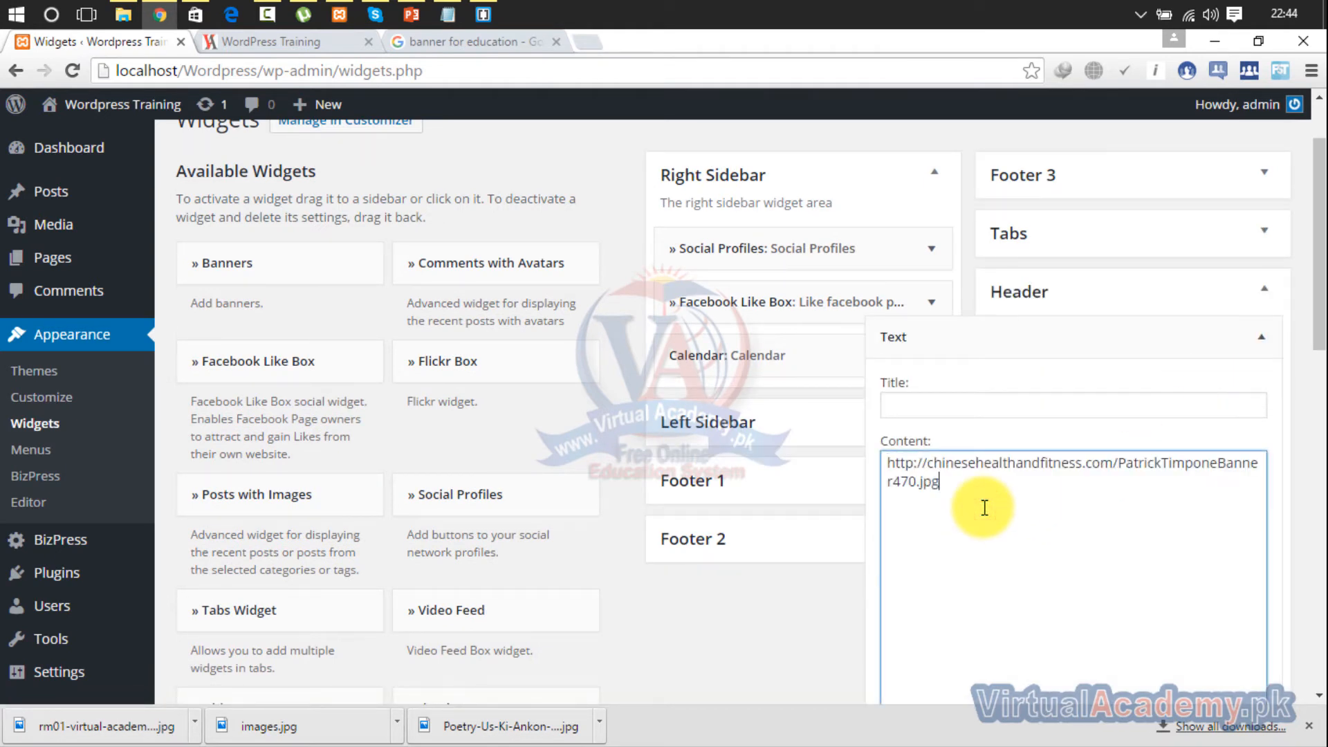
Step: Save the Text widget in the Header area and reload the front page
{"action": "left_click", "coordinate": [890, 463]}
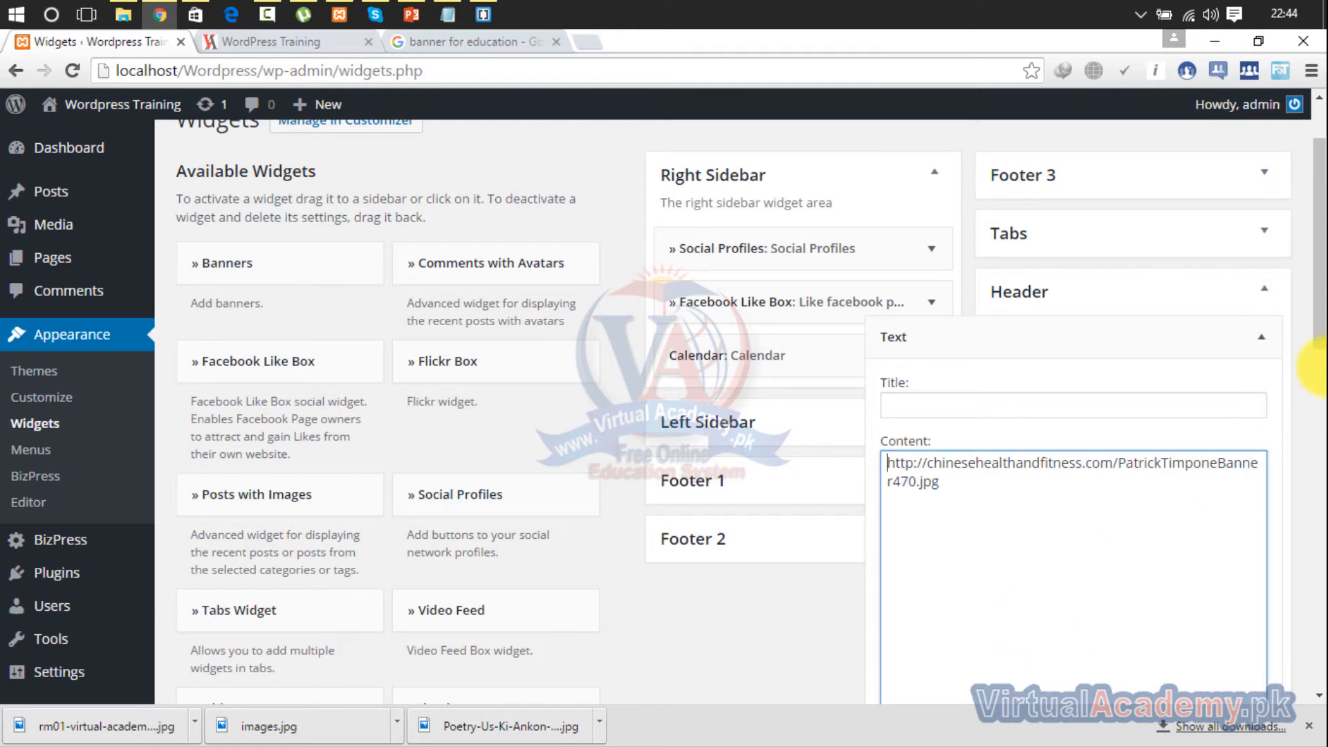
{"action": "left_click", "coordinate": [1322, 322]}
{"action": "left_click_drag", "start_coordinate": [1321, 323], "coordinate": [1277, 465]}
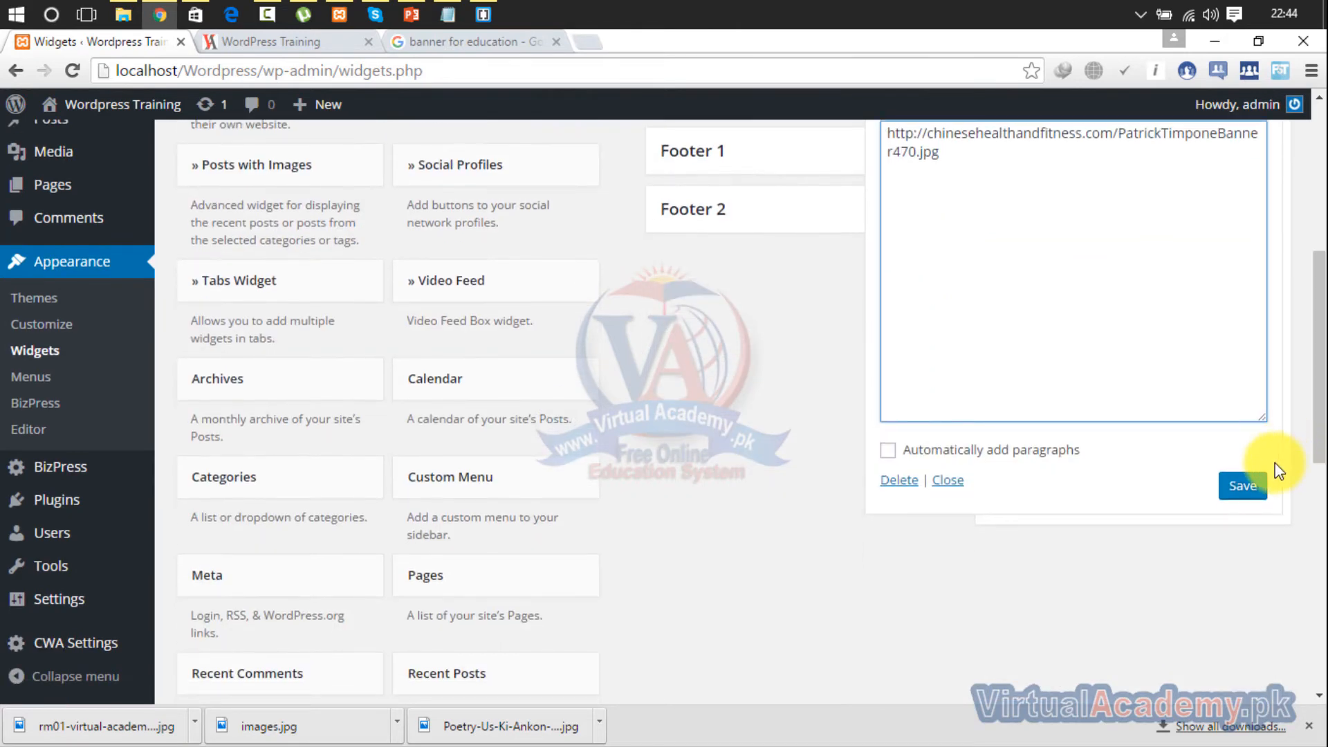
{"action": "left_click", "coordinate": [1243, 488]}
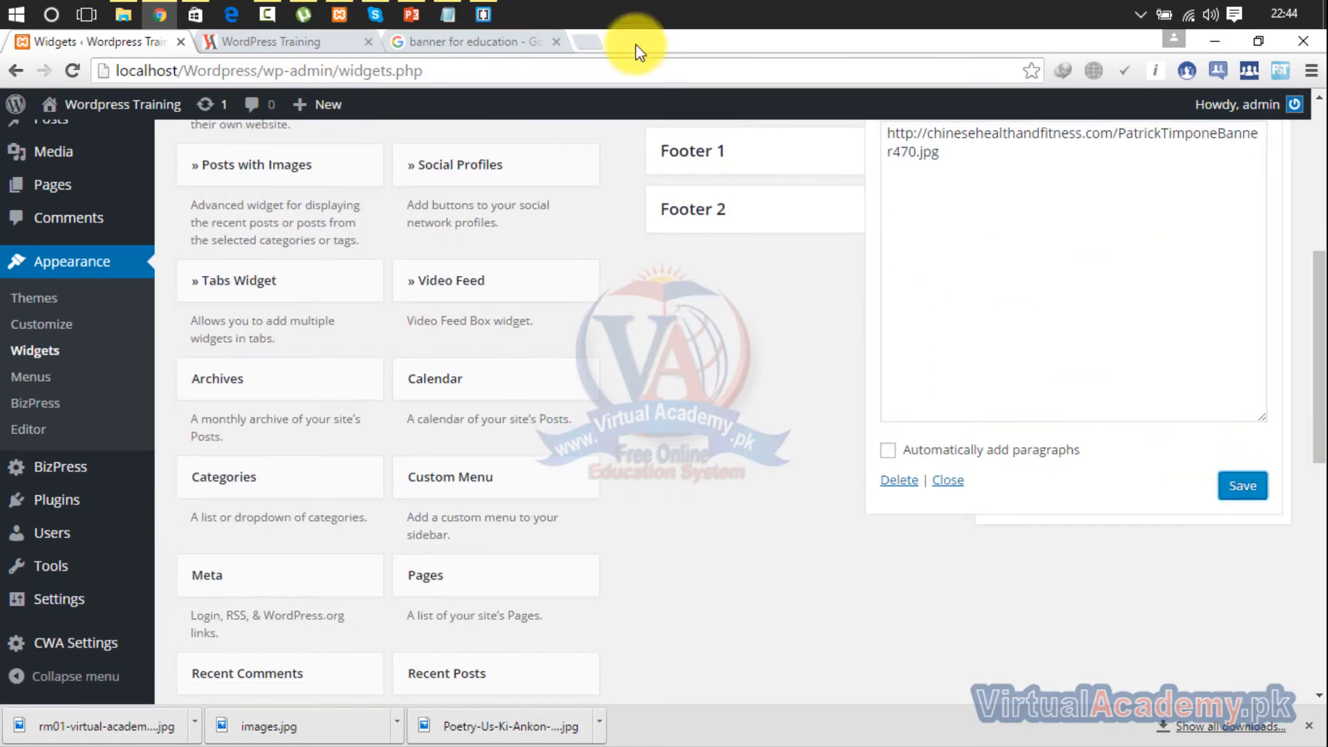
{"action": "left_click", "coordinate": [322, 46]}
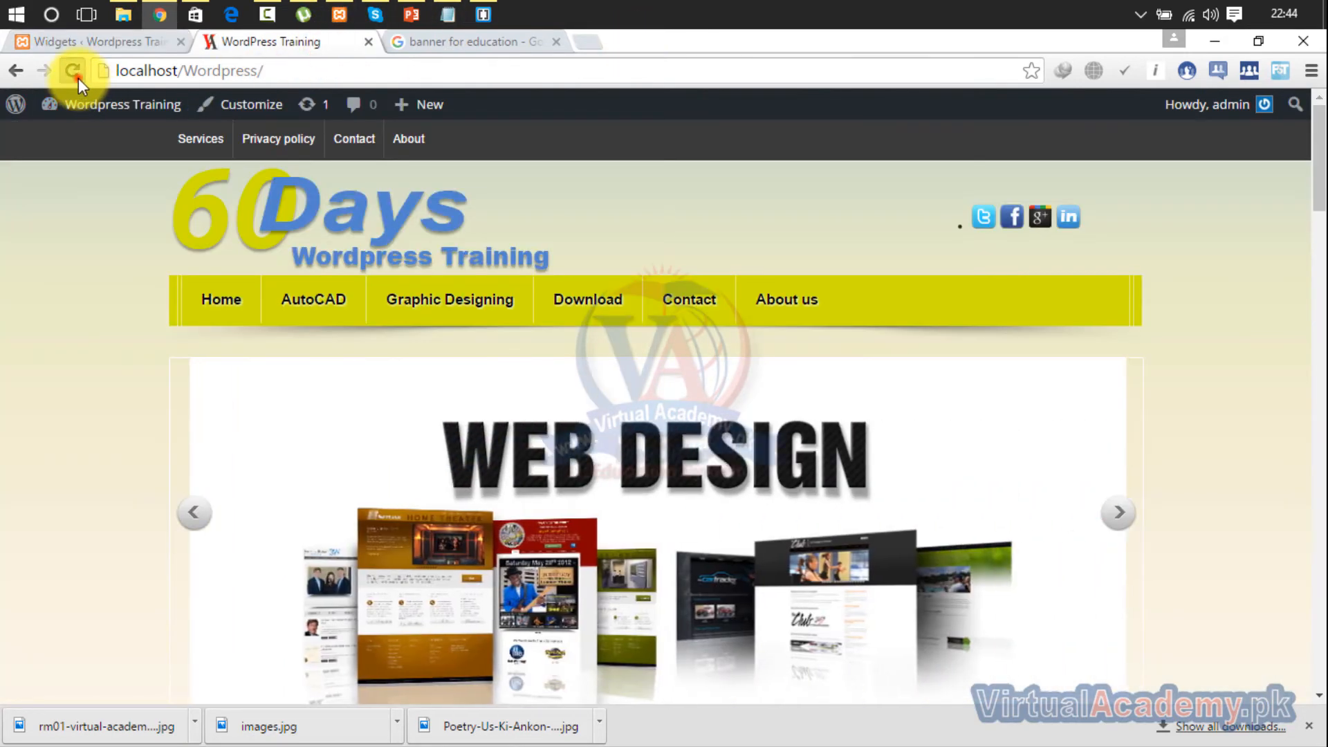
{"action": "left_click", "coordinate": [75, 74]}
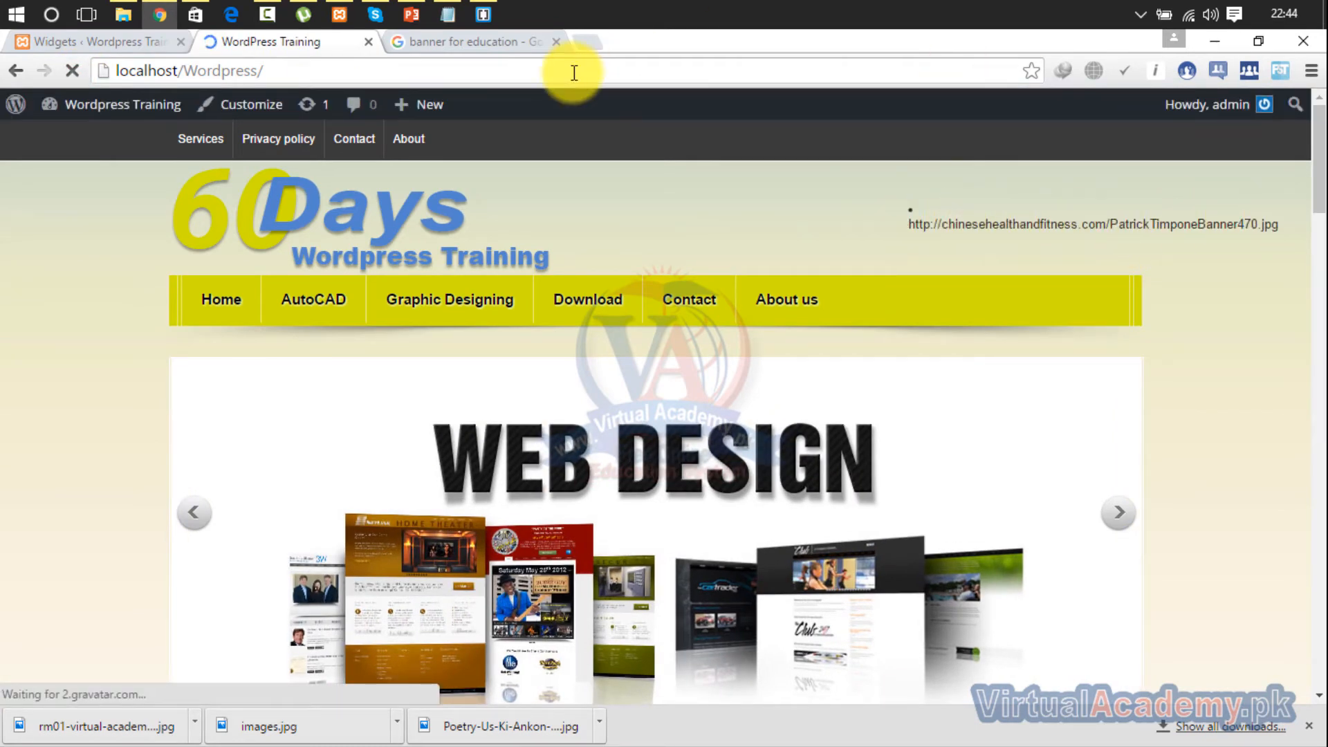
Step: Return to the Widgets page and insert <img src=" directly before the image address in the Text widget's content
{"action": "left_click", "coordinate": [134, 40]}
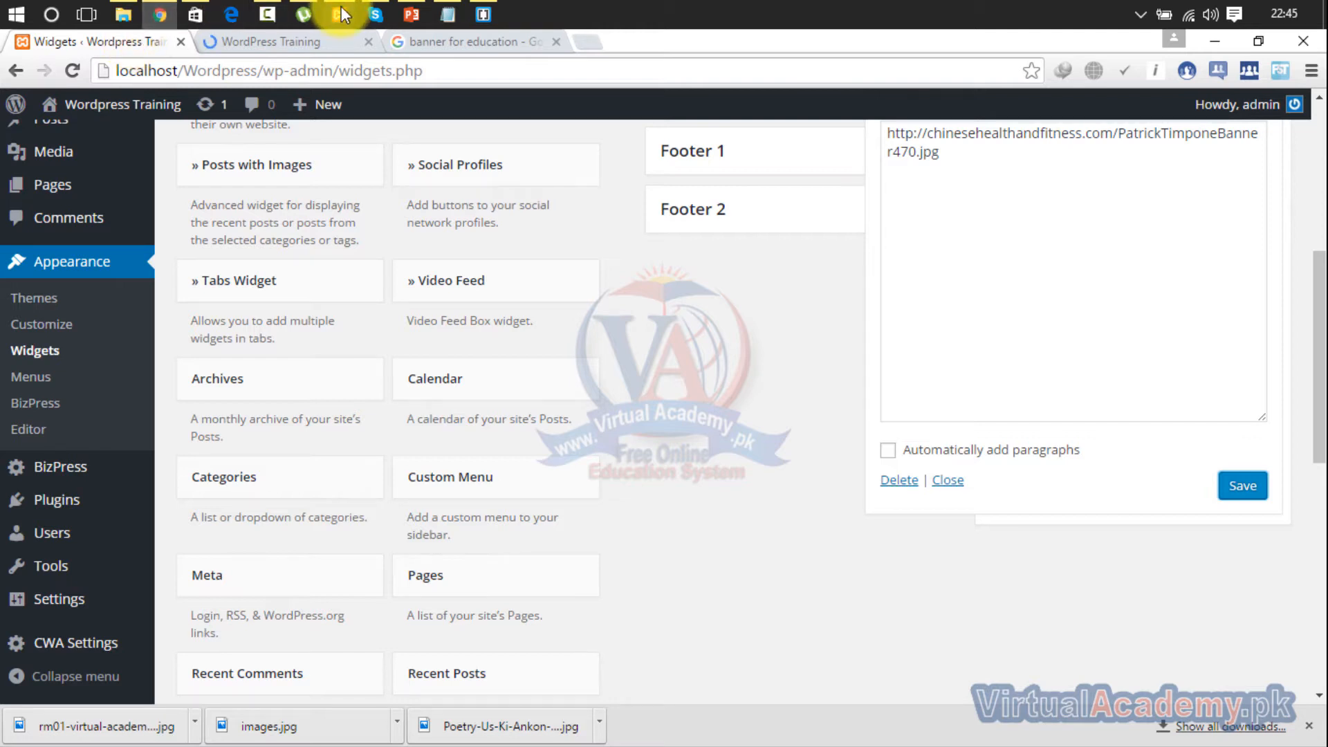
{"action": "left_click", "coordinate": [884, 121]}
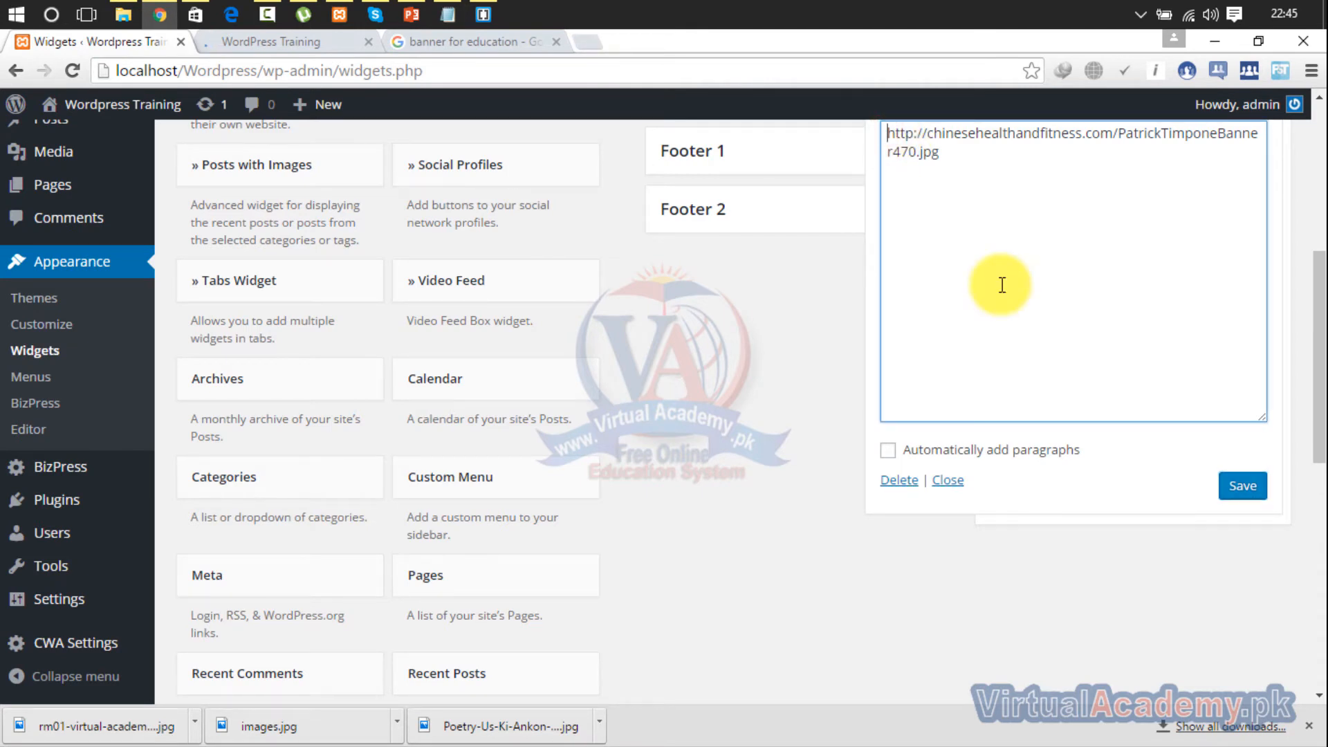
{"action": "type", "text": "<"}
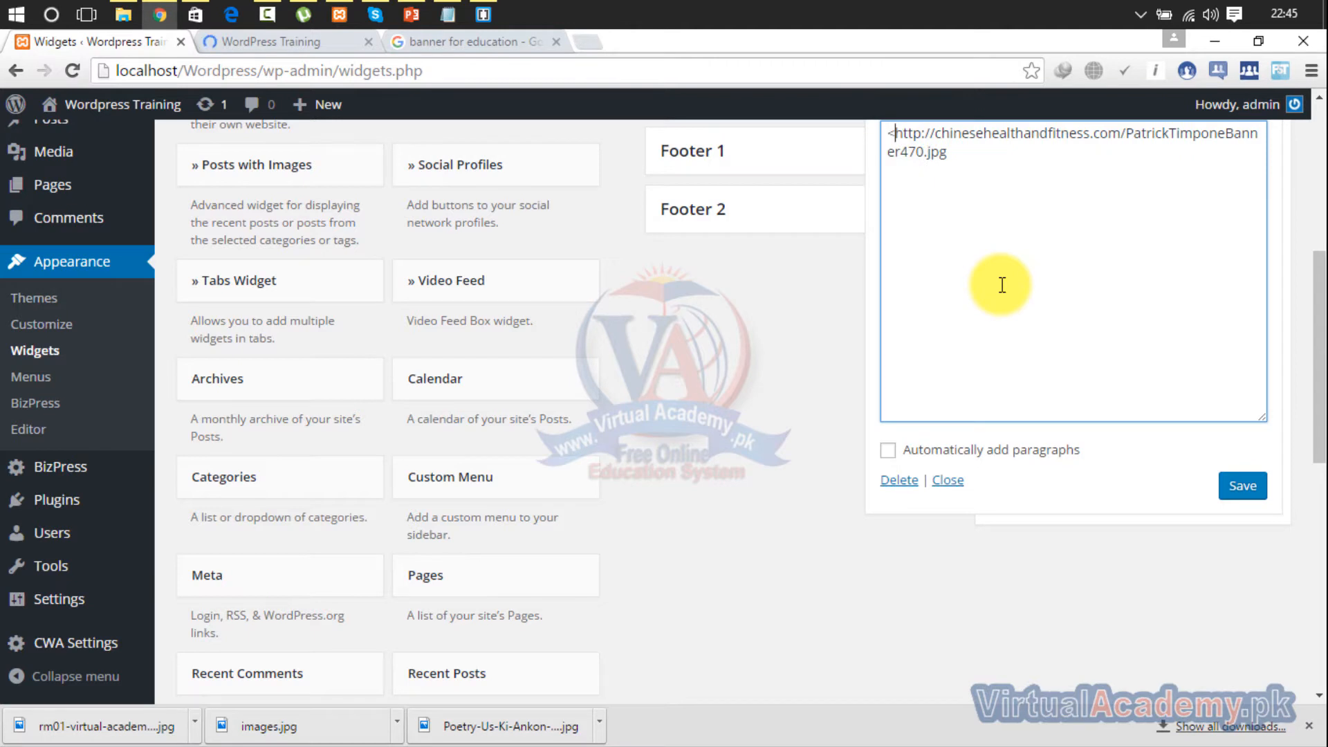
{"action": "type", "text": "img"}
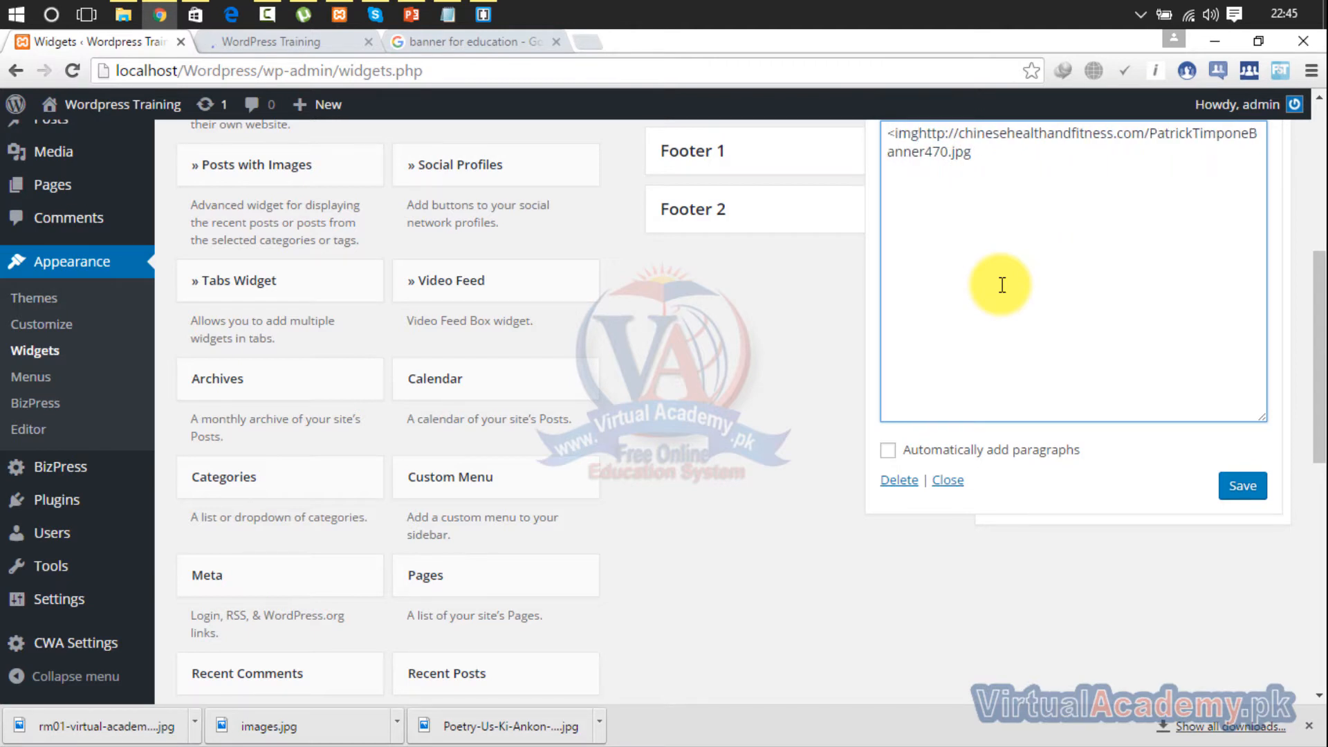
{"action": "type", "text": " sr"}
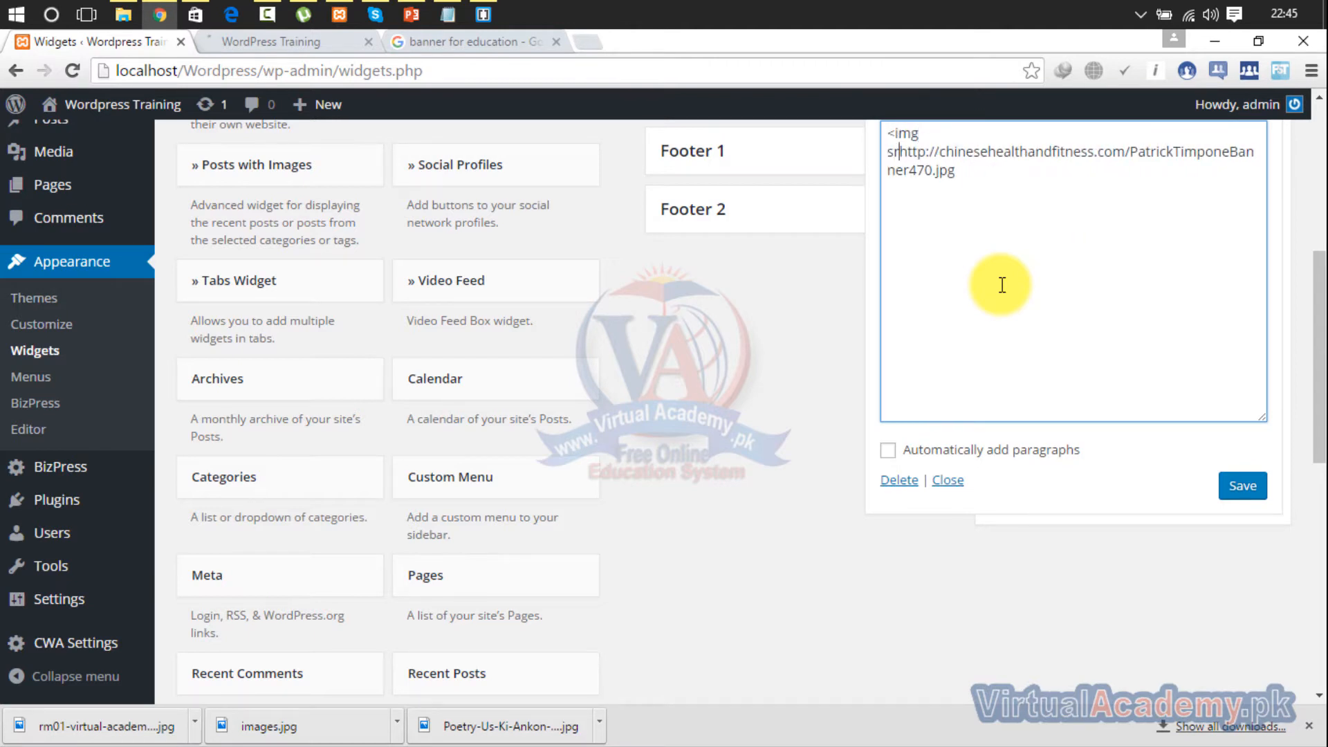
{"action": "key", "text": "BackSpace"}
{"action": "key", "text": "BackSpace"}
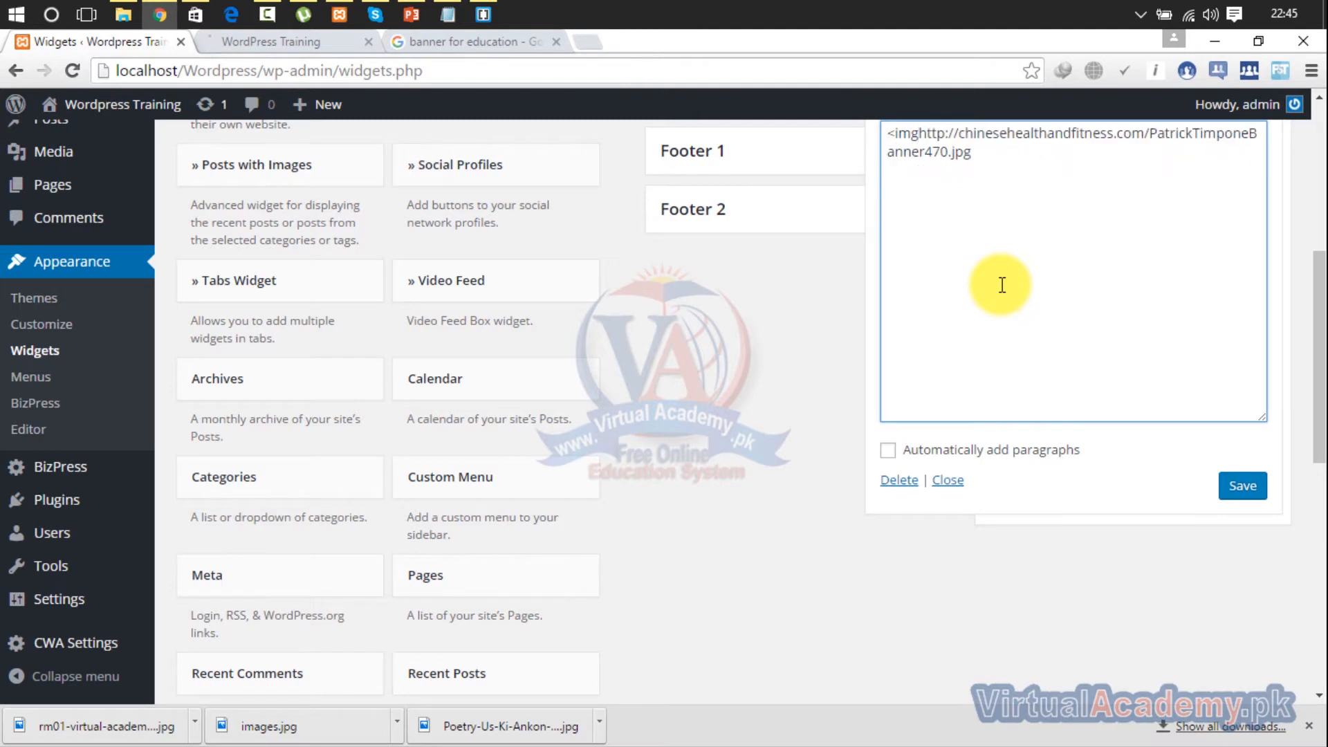
{"action": "type", "text": "src"}
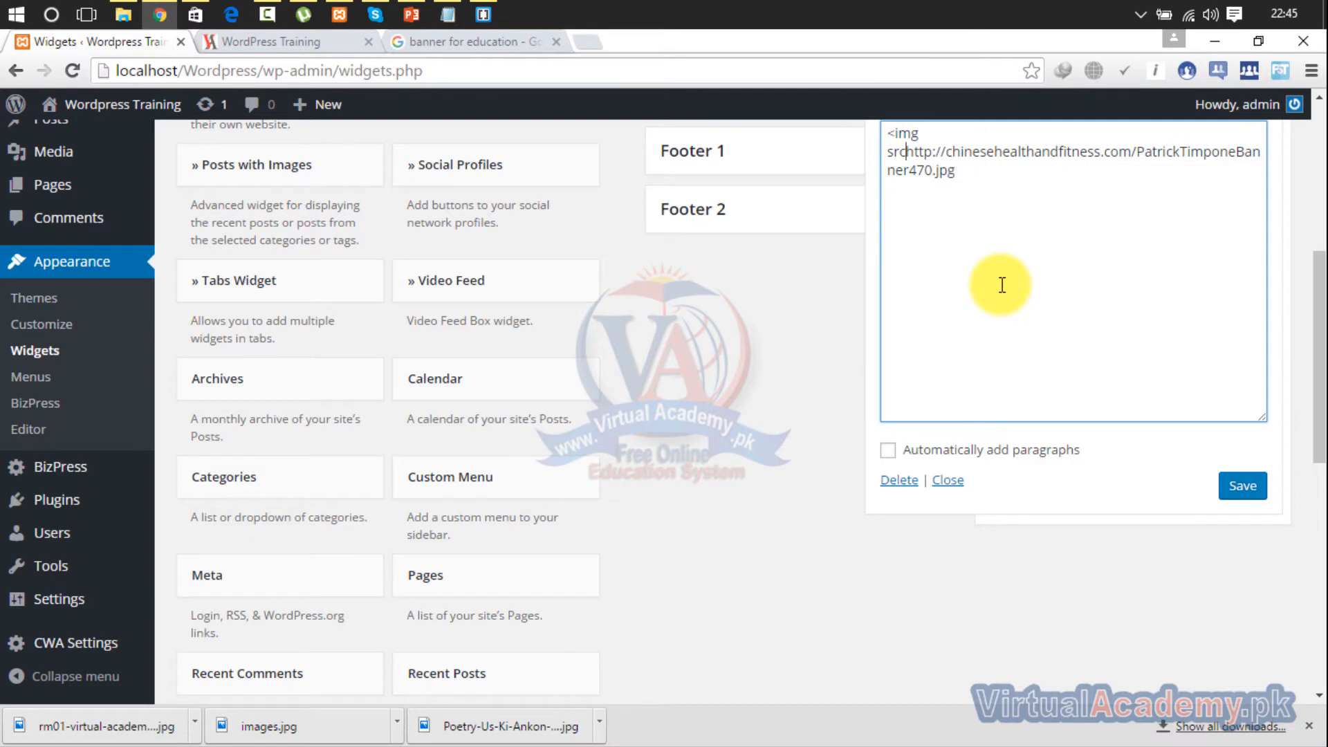
{"action": "type", "text": "="}
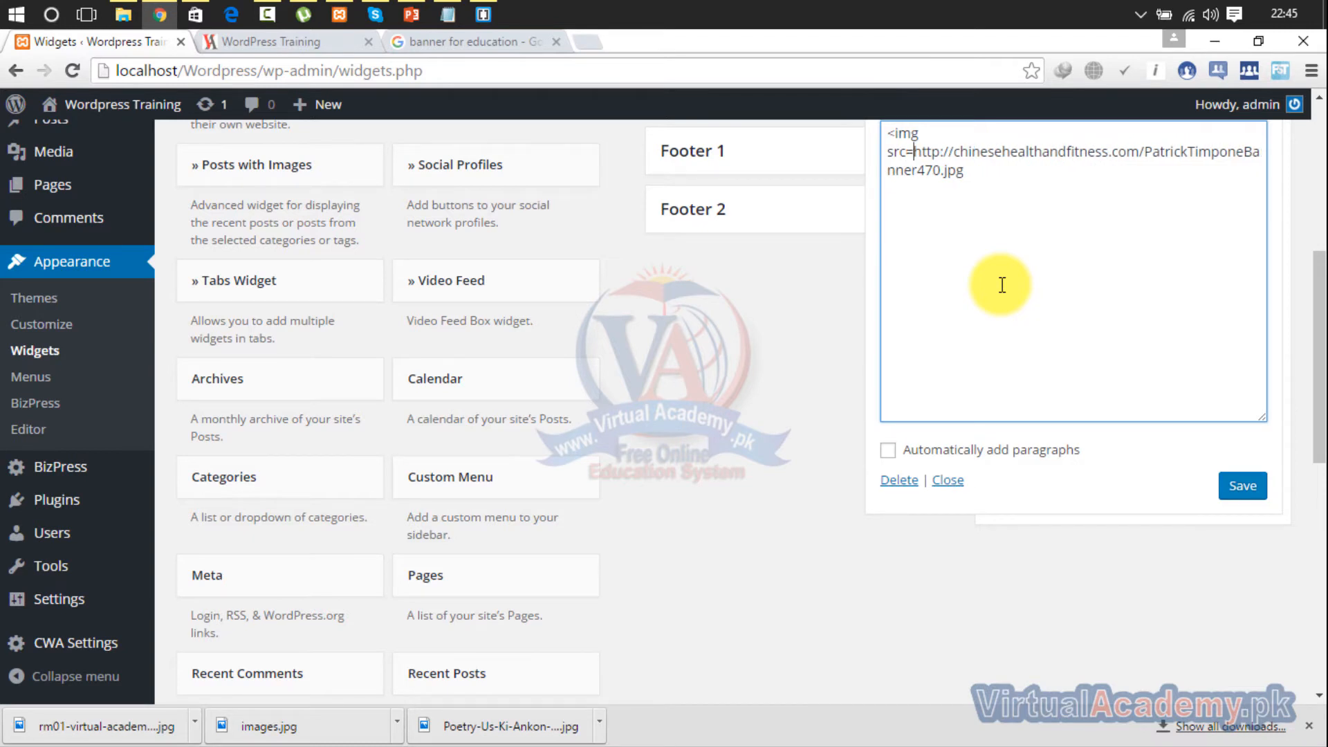
{"action": "type", "text": "\""}
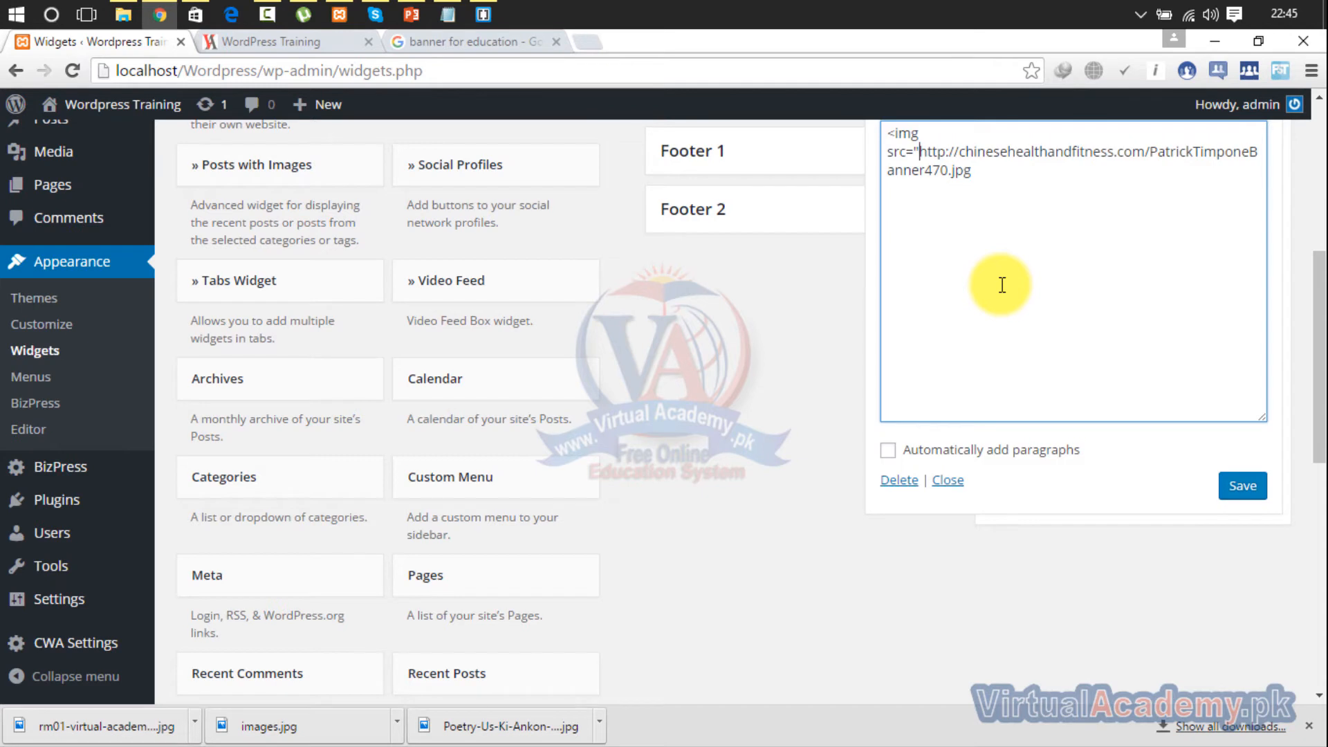
Step: End the image tag with /> after the .jpg address, save the Text widget and reload the front page
{"action": "left_click", "coordinate": [995, 175]}
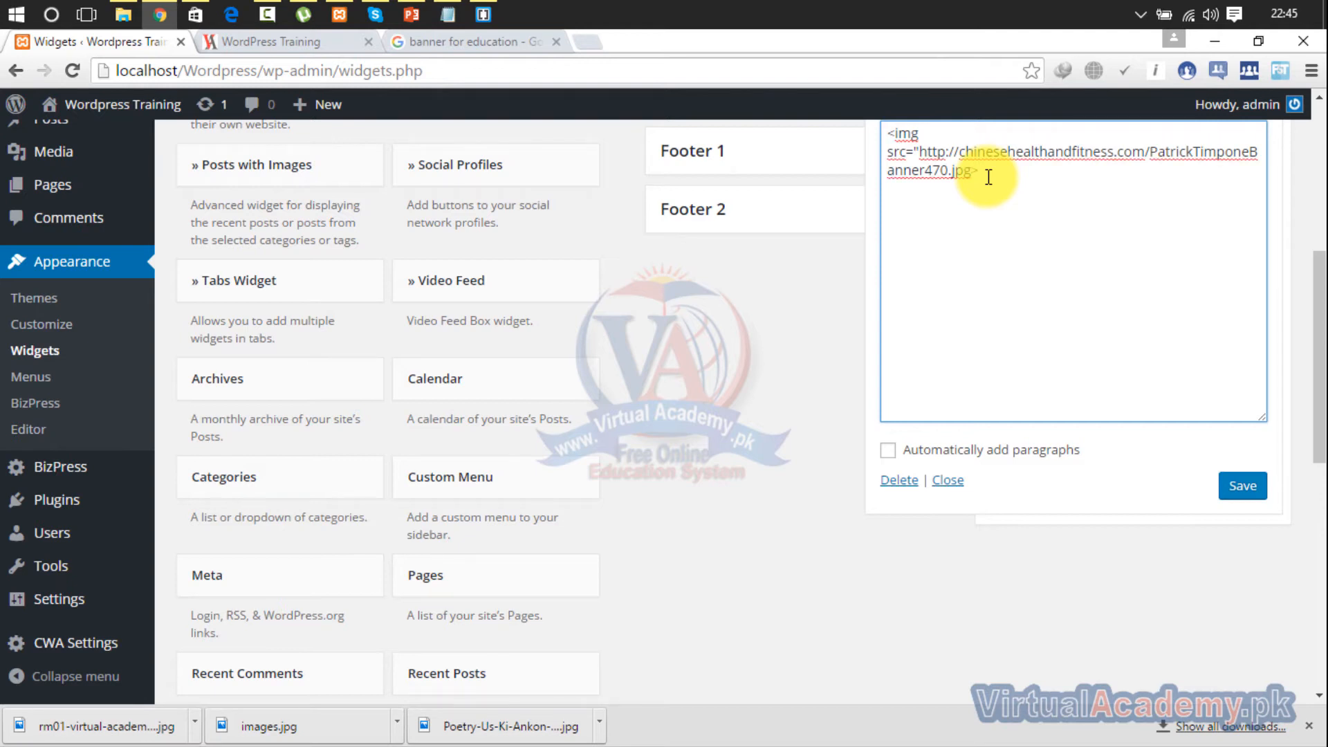
{"action": "key", "text": "BackSpace"}
{"action": "type", "text": "/"}
{"action": "left_click", "coordinate": [1242, 486]}
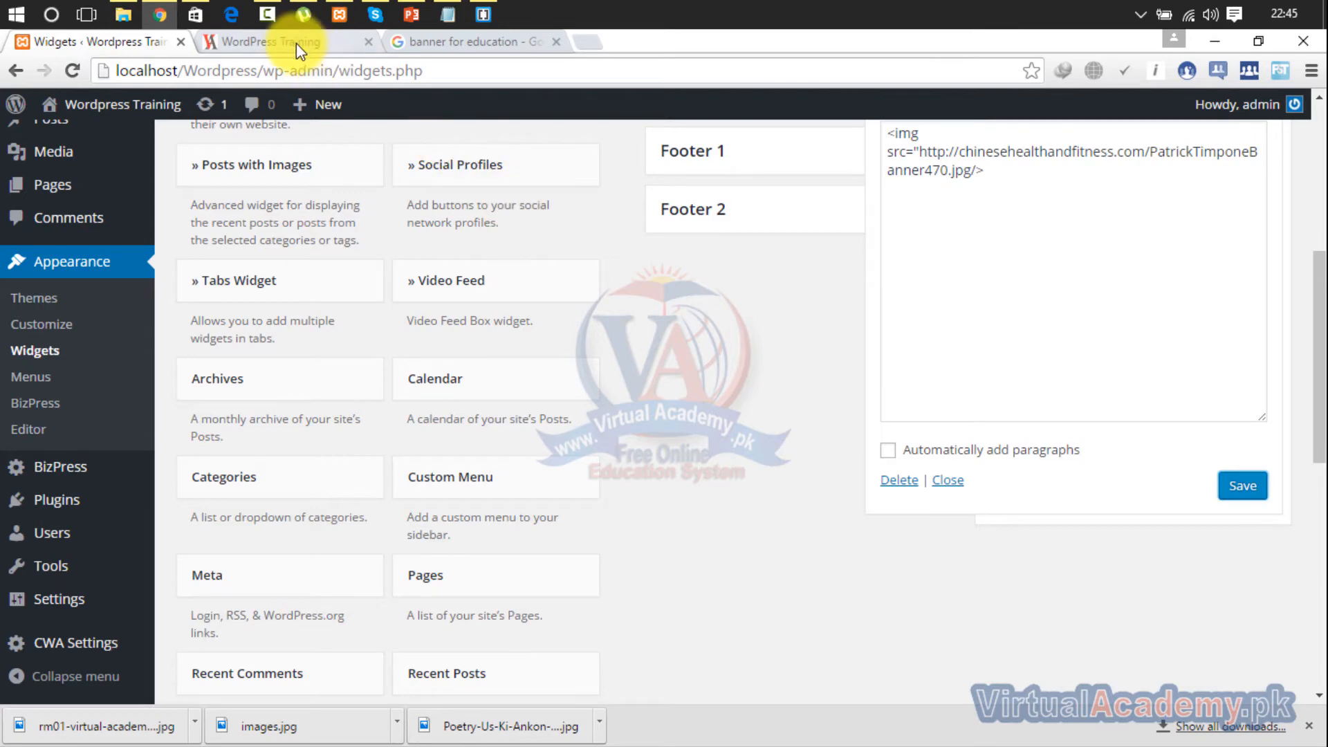
{"action": "left_click", "coordinate": [296, 43]}
{"action": "left_click", "coordinate": [72, 71]}
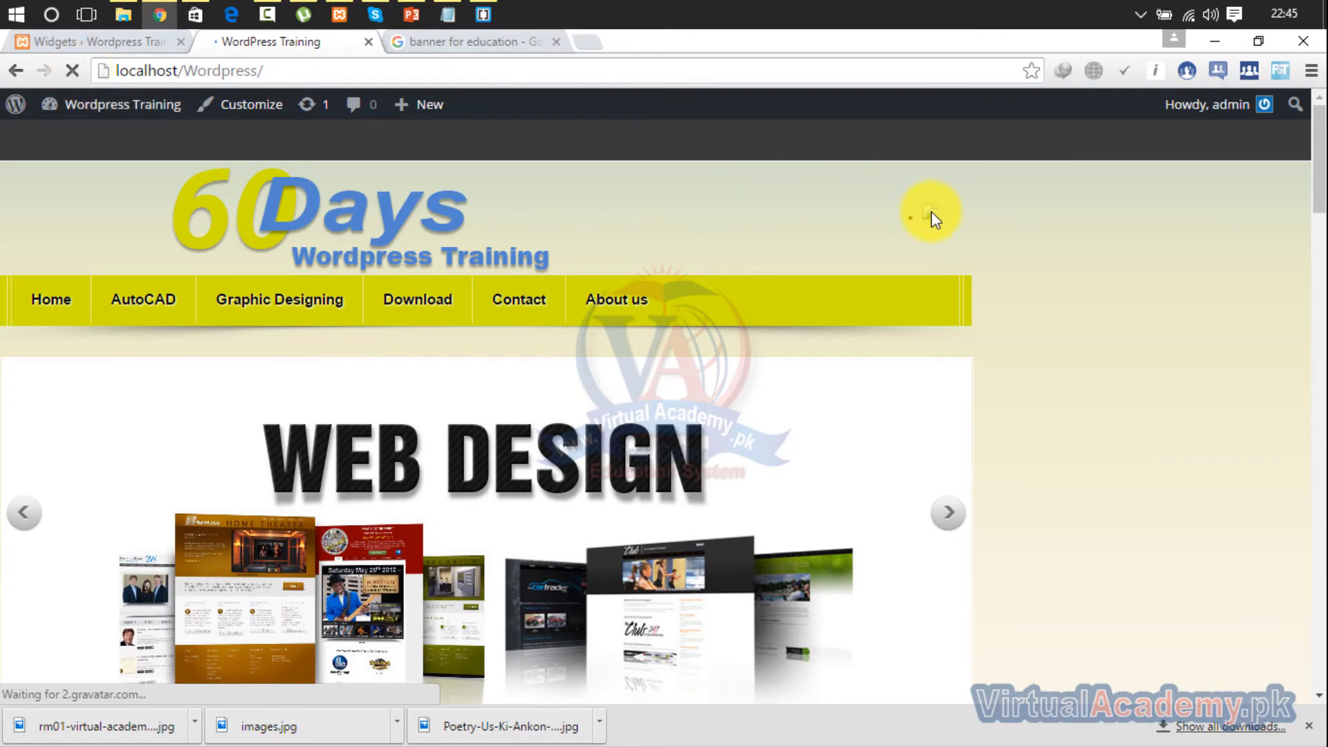
Step: Back on the Widgets page, add the missing closing quotation mark after .jpg in the image tag and save the widget
{"action": "left_click", "coordinate": [130, 48]}
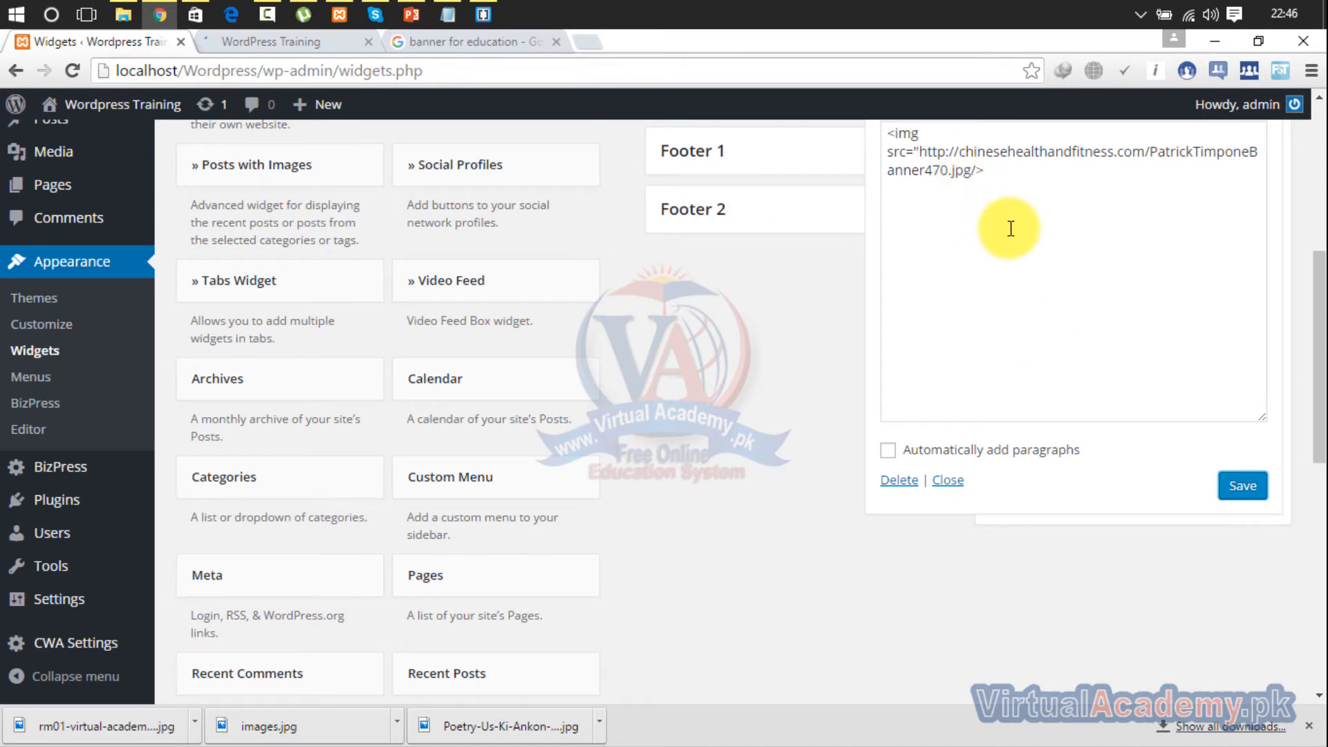
{"action": "left_click", "coordinate": [970, 170]}
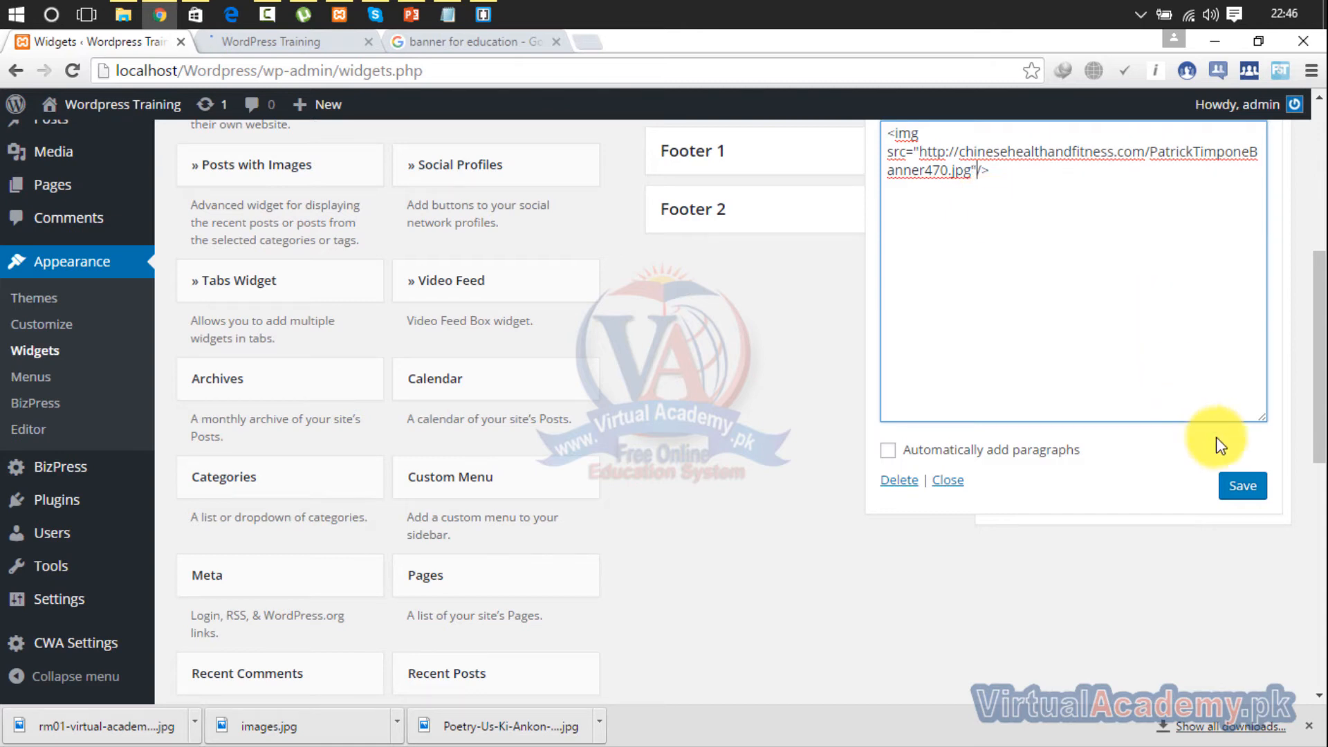
{"action": "left_click", "coordinate": [1243, 486]}
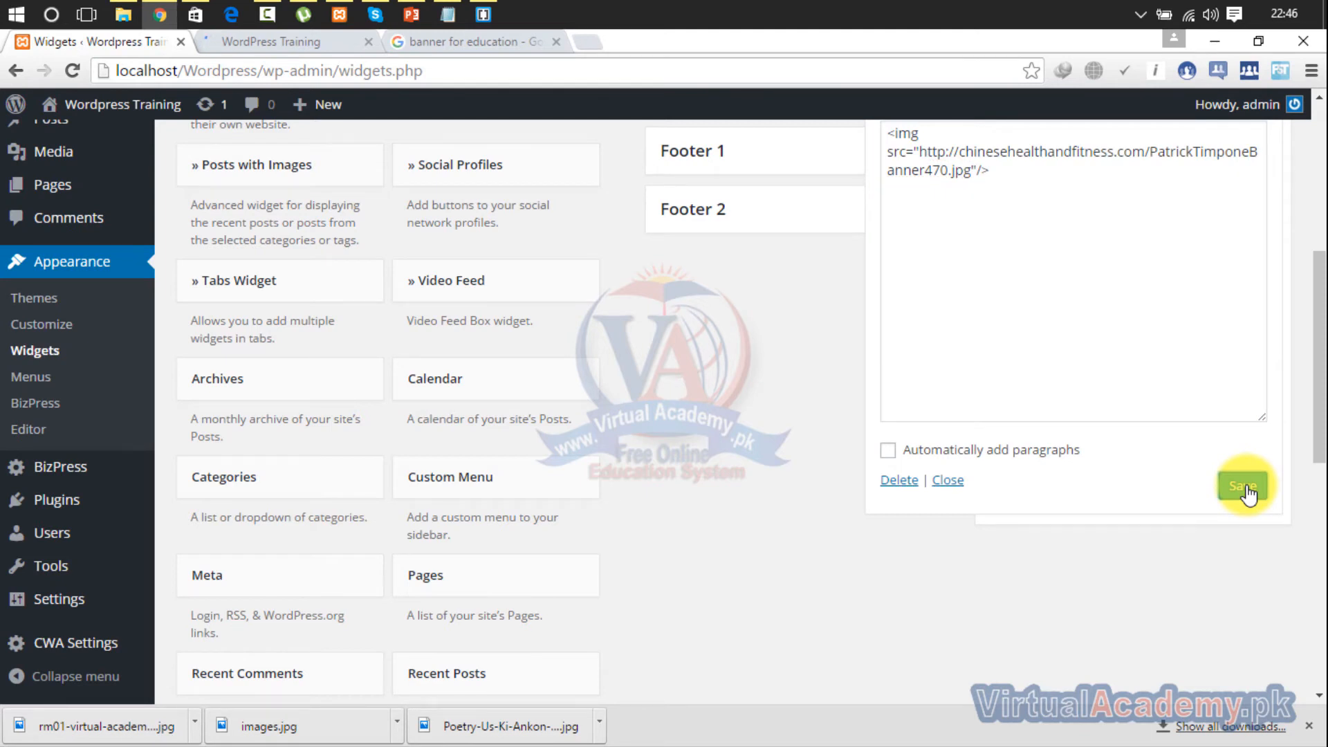
Step: Insert alt"" before the /> of the image tag, save the Text widget and reload the front page
{"action": "left_click", "coordinate": [980, 171]}
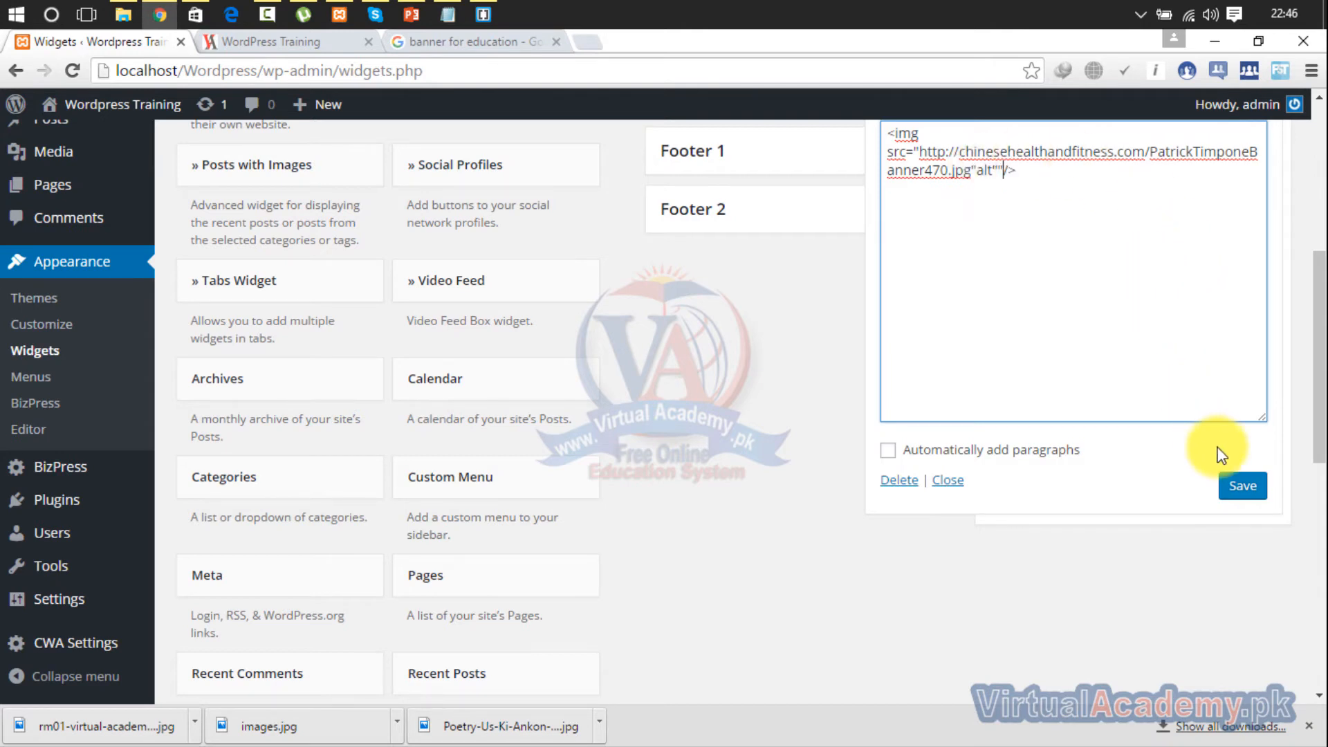
{"action": "left_click", "coordinate": [1239, 488]}
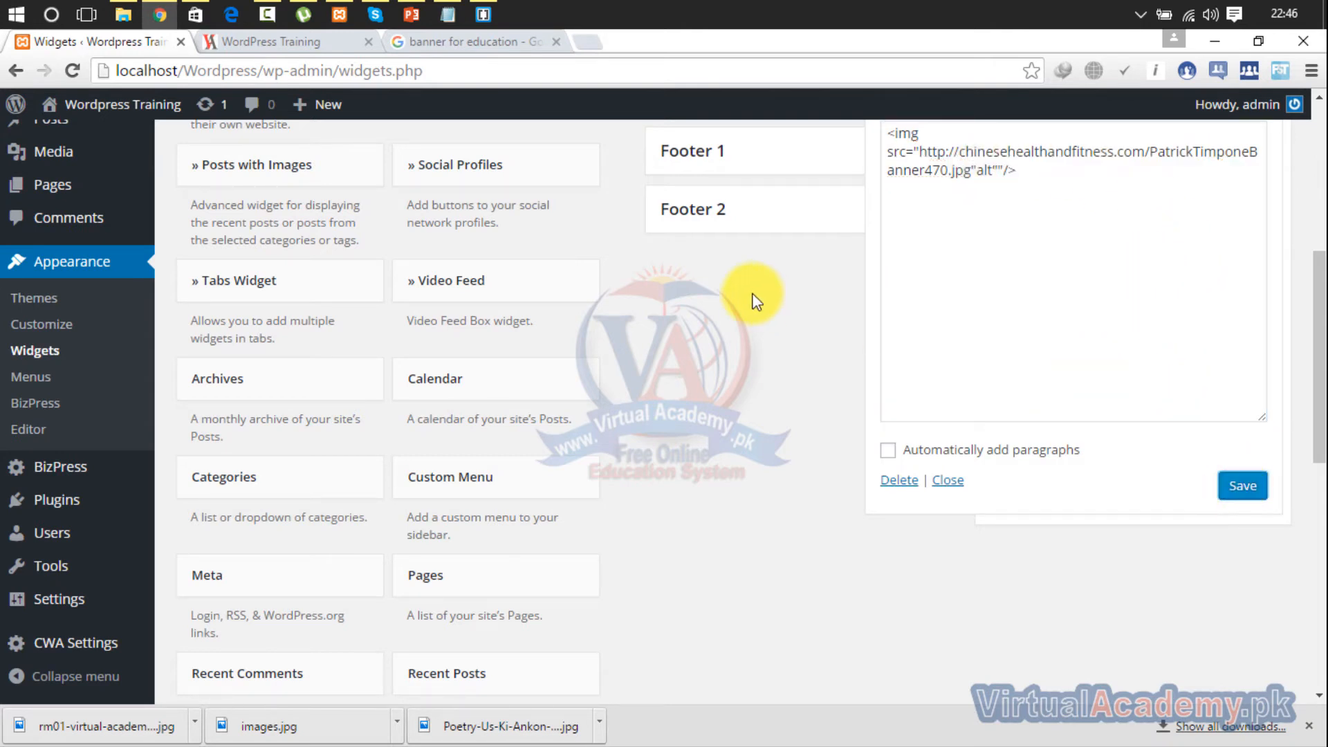
{"action": "left_click", "coordinate": [280, 42]}
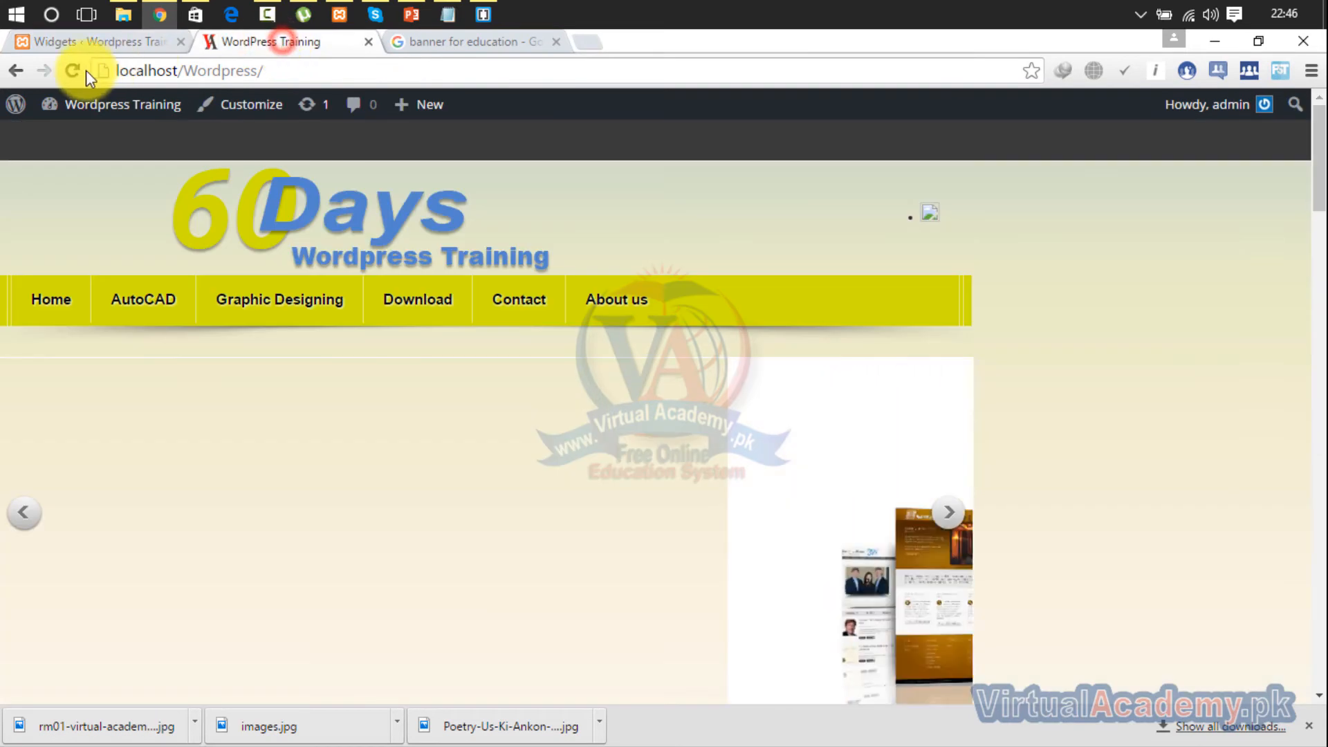
{"action": "left_click", "coordinate": [73, 68]}
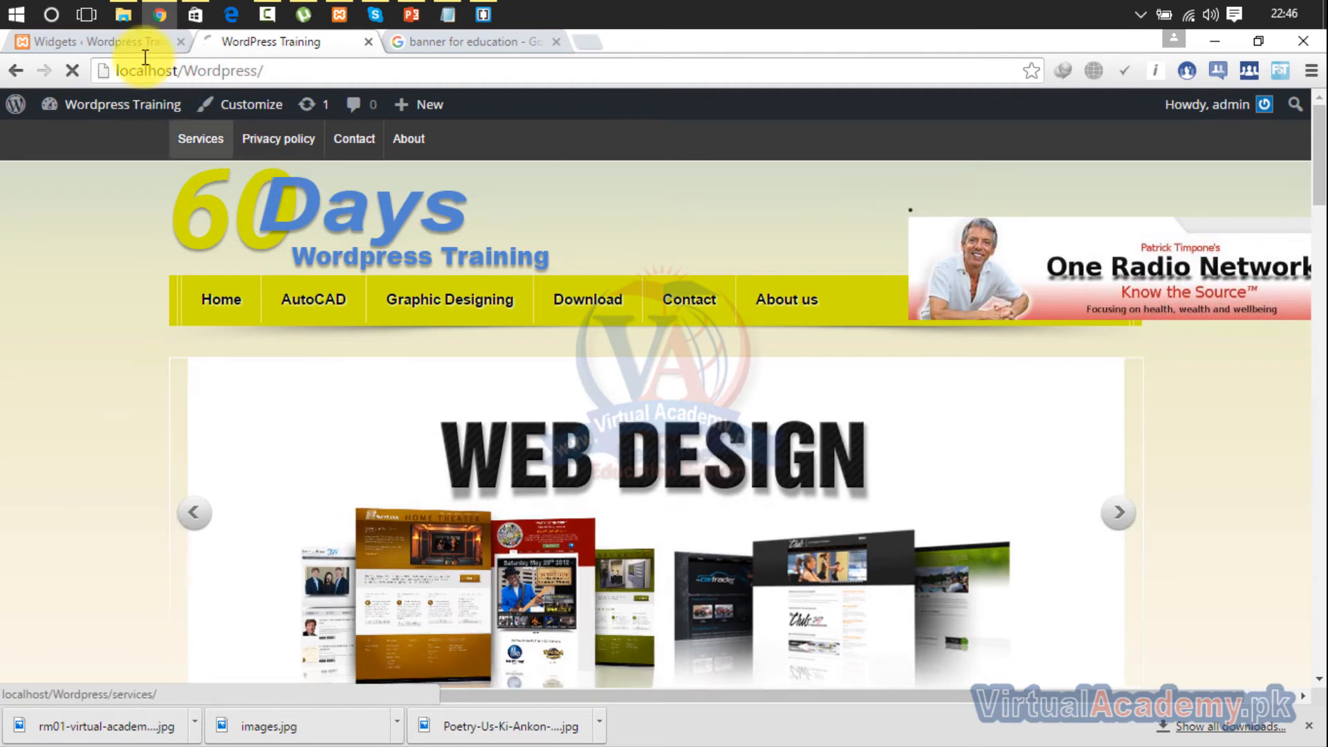
Step: Go back to the Widgets page, review the Text widget's image tag and save the widget again
{"action": "left_click", "coordinate": [129, 36]}
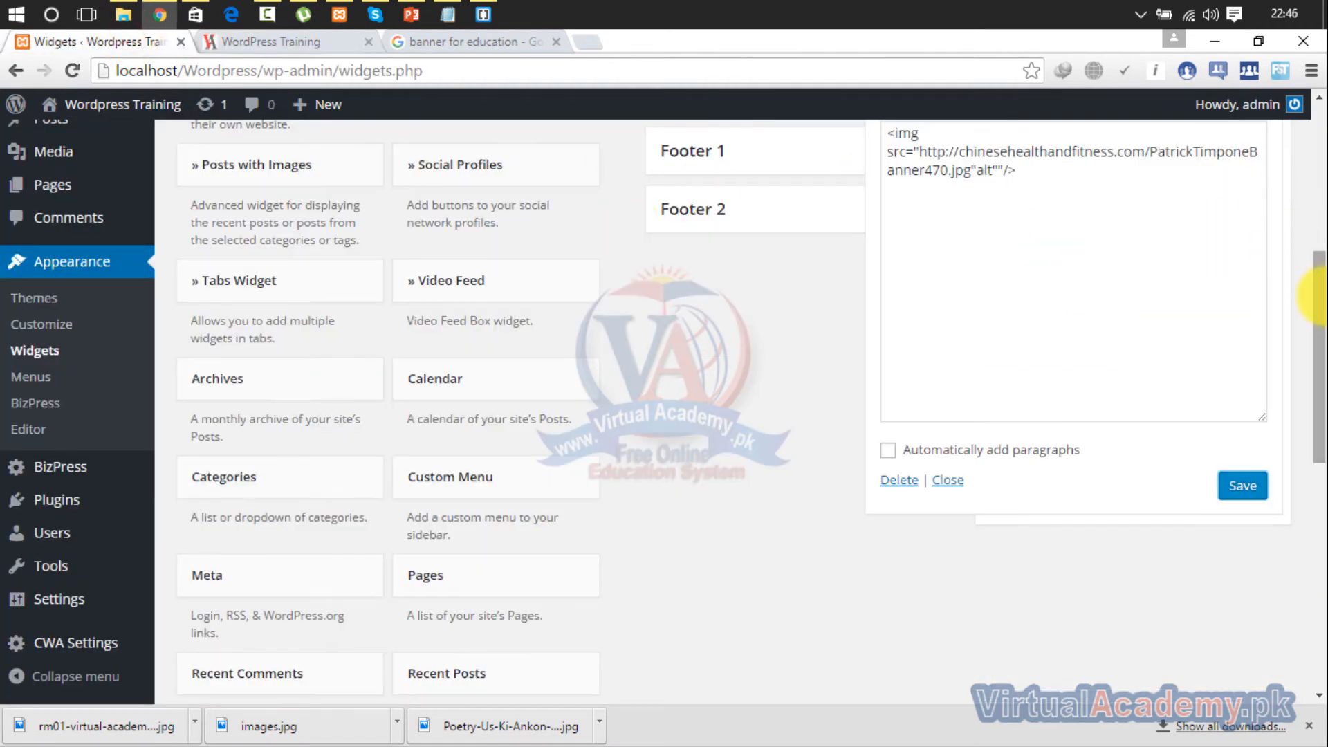
{"action": "left_click_drag", "start_coordinate": [1320, 298], "coordinate": [1320, 288]}
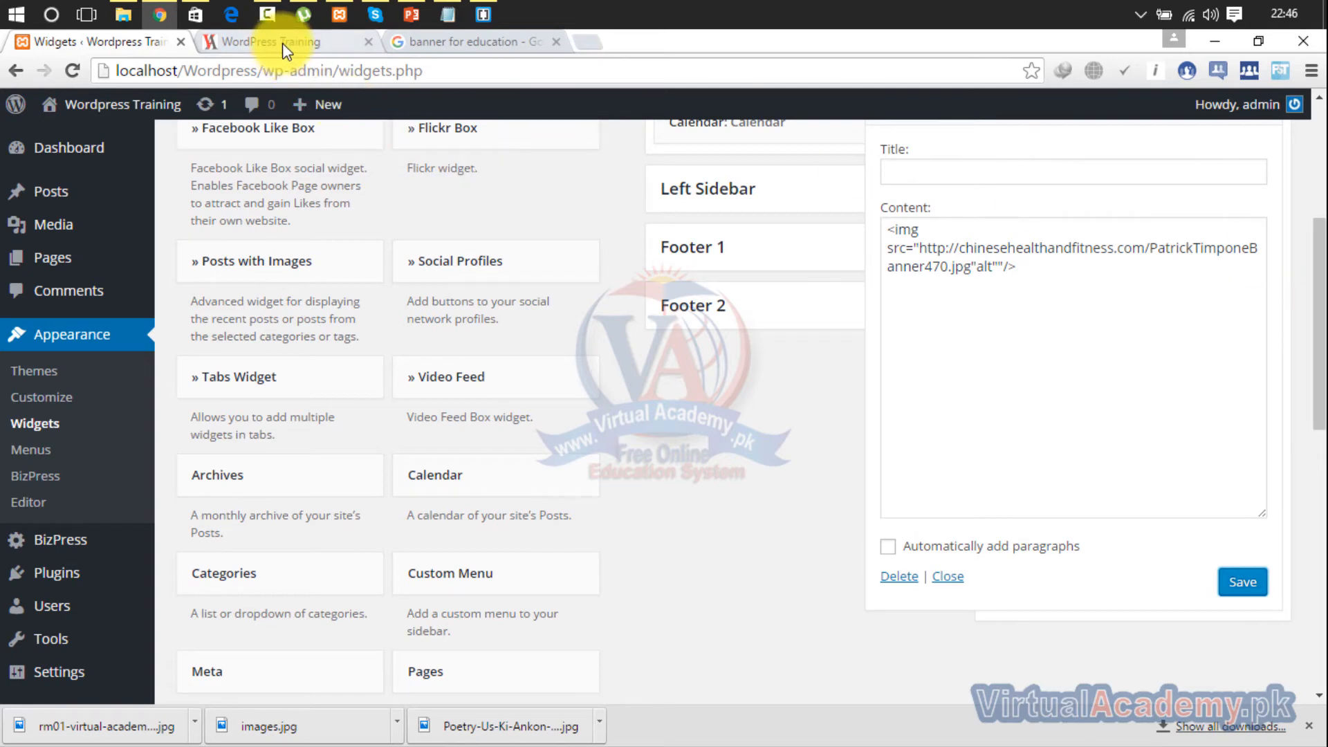
{"action": "mouse_move", "coordinate": [1320, 332]}
{"action": "left_mouse_down"}
{"action": "mouse_move", "coordinate": [1321, 292]}
{"action": "mouse_move", "coordinate": [1323, 340]}
{"action": "left_mouse_up"}
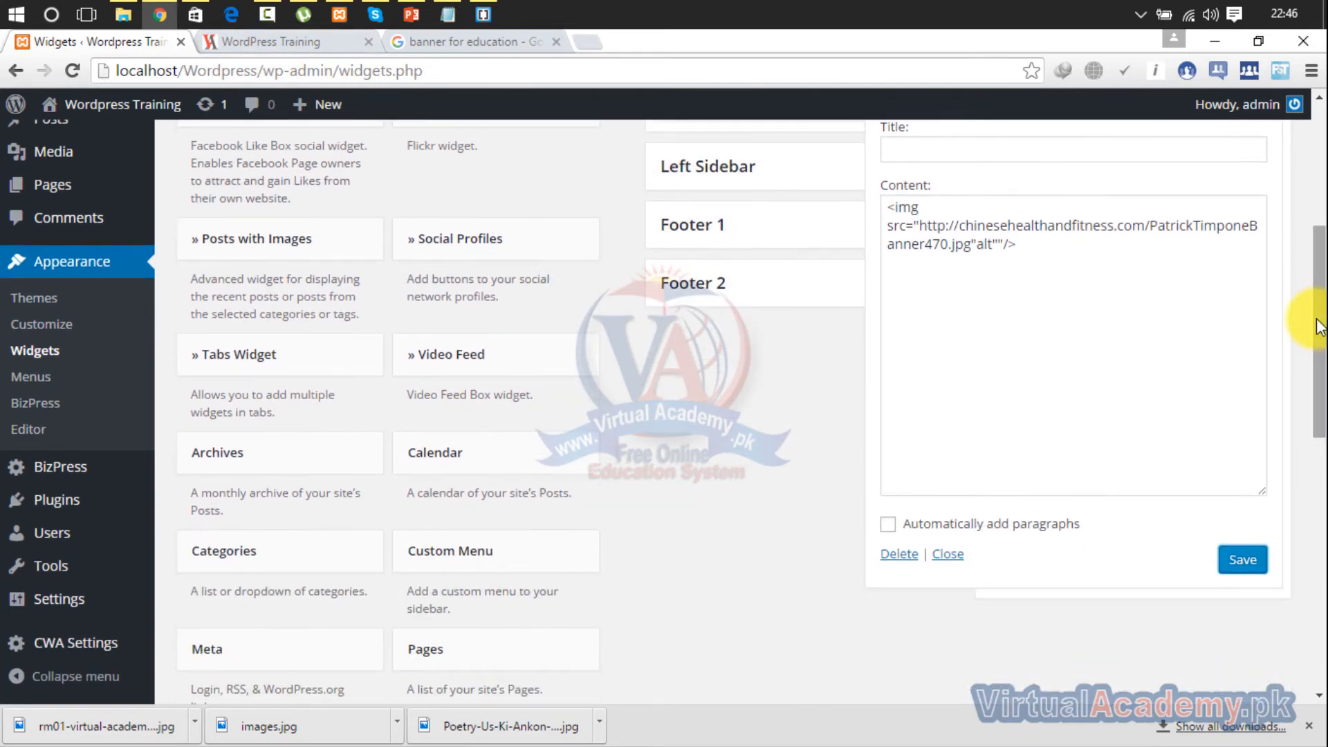
{"action": "left_click", "coordinate": [997, 241]}
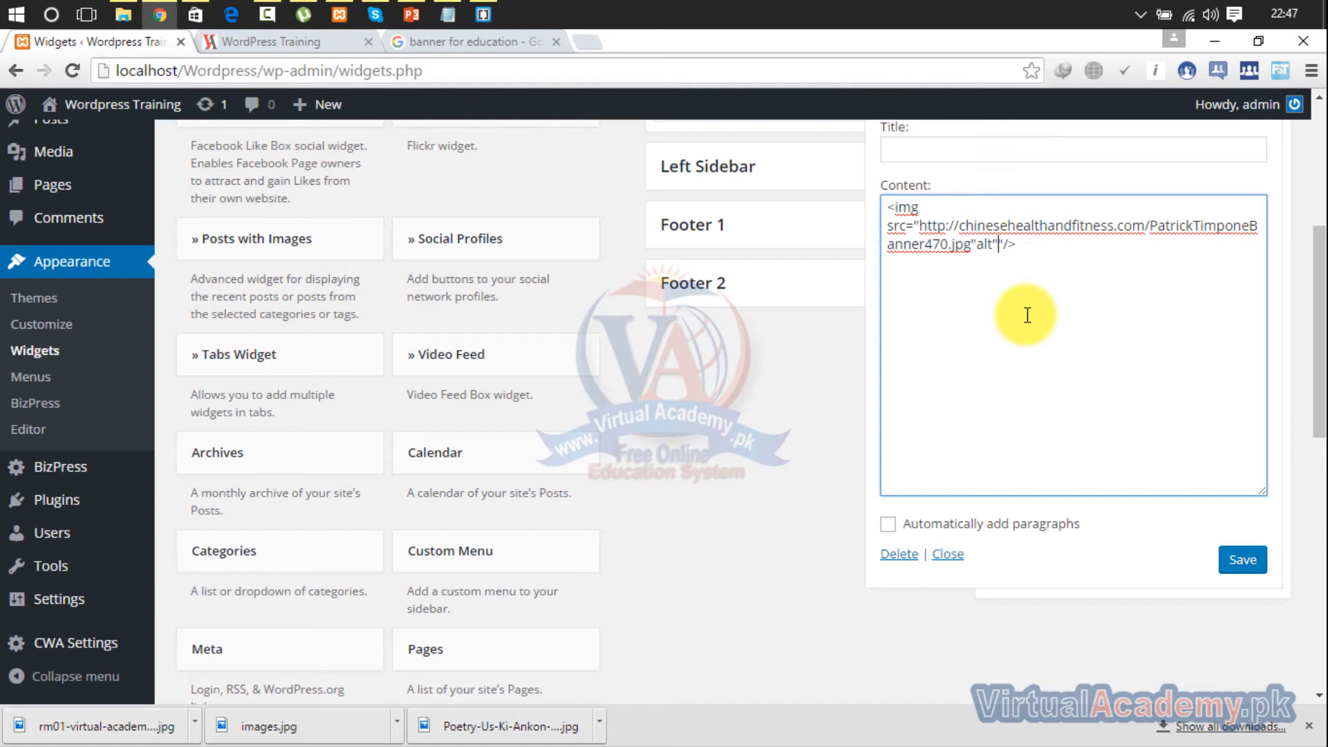
{"action": "left_click", "coordinate": [1249, 559]}
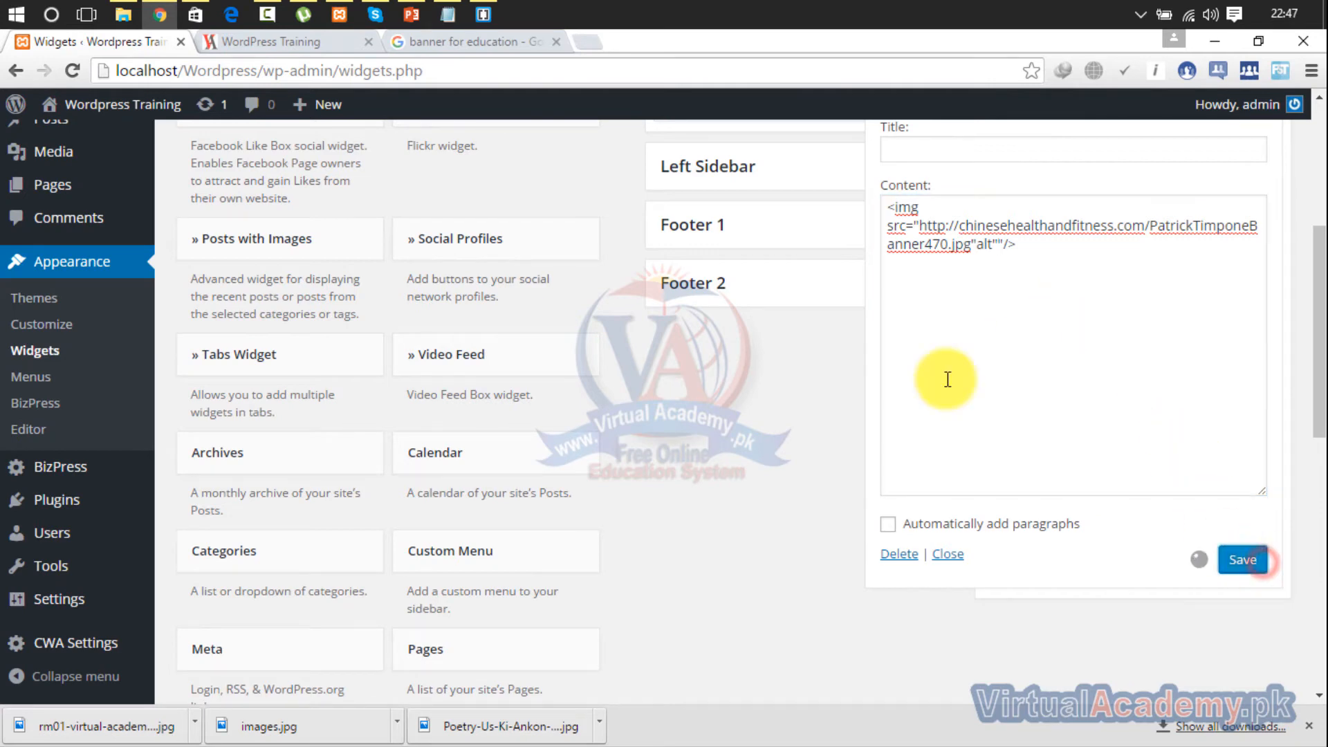
Step: Switch to the front page, inspect the header banner image and dock the developer tools below the page
{"action": "left_click", "coordinate": [251, 43]}
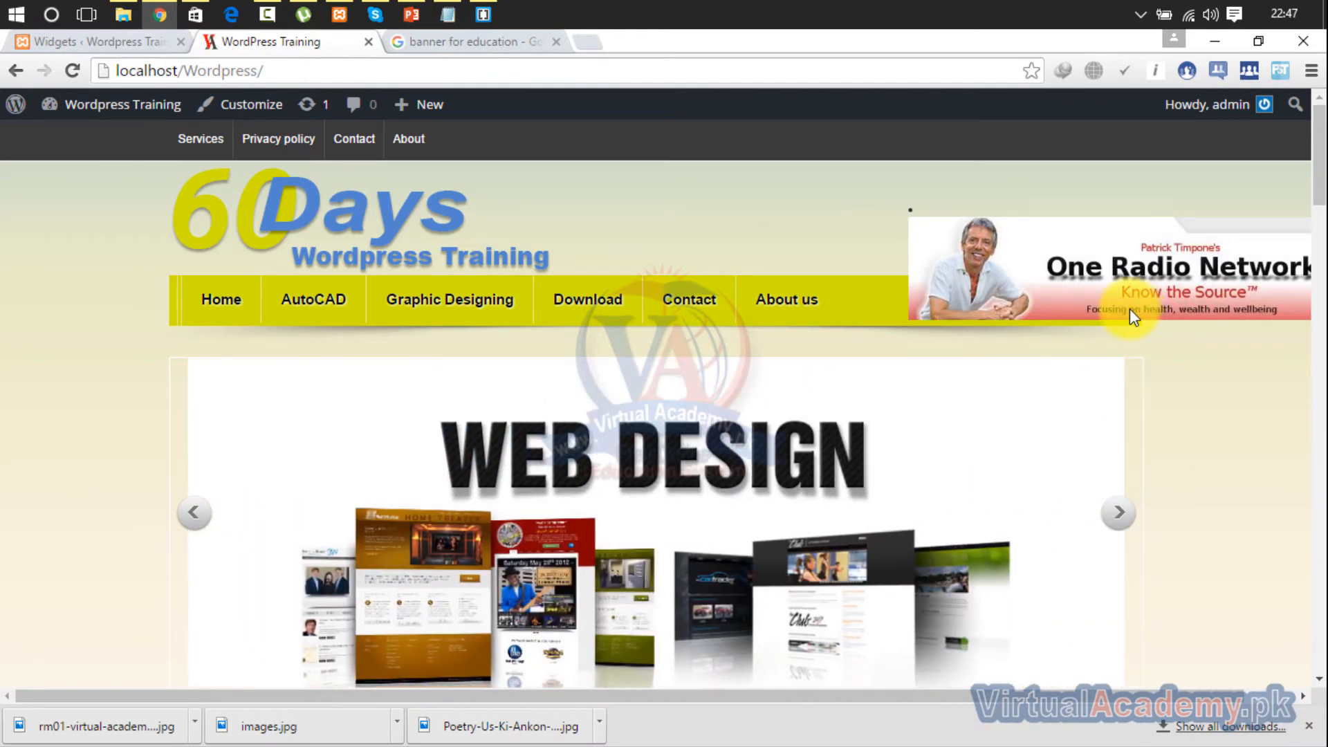
{"action": "right_click", "coordinate": [991, 270]}
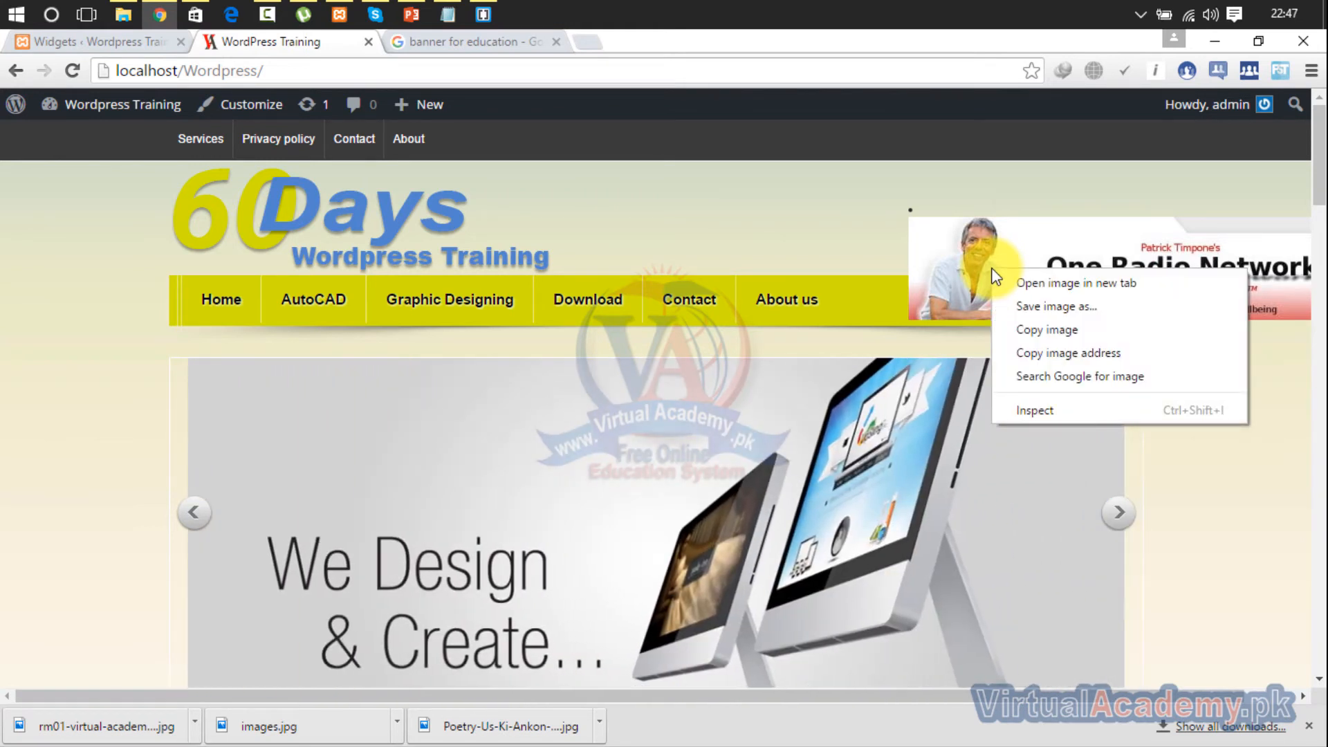
{"action": "left_click", "coordinate": [1027, 407]}
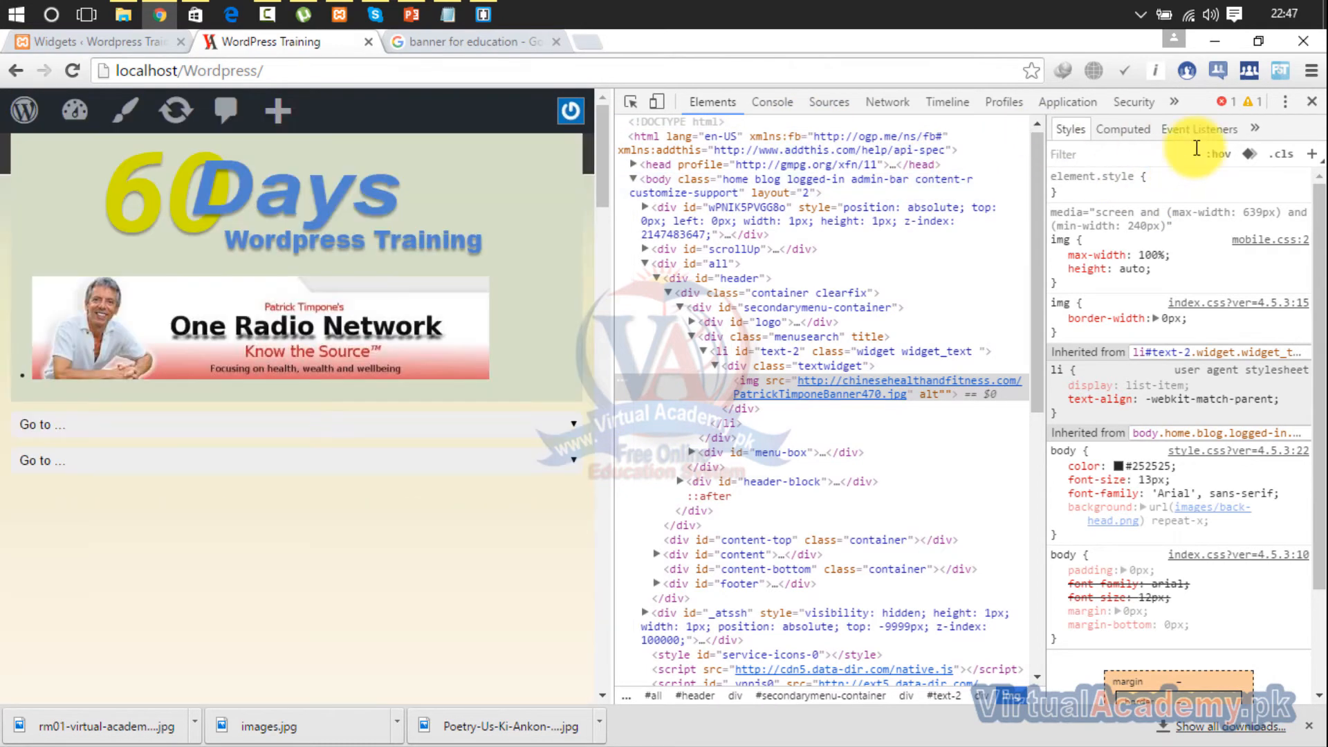
{"action": "left_click", "coordinate": [1285, 102]}
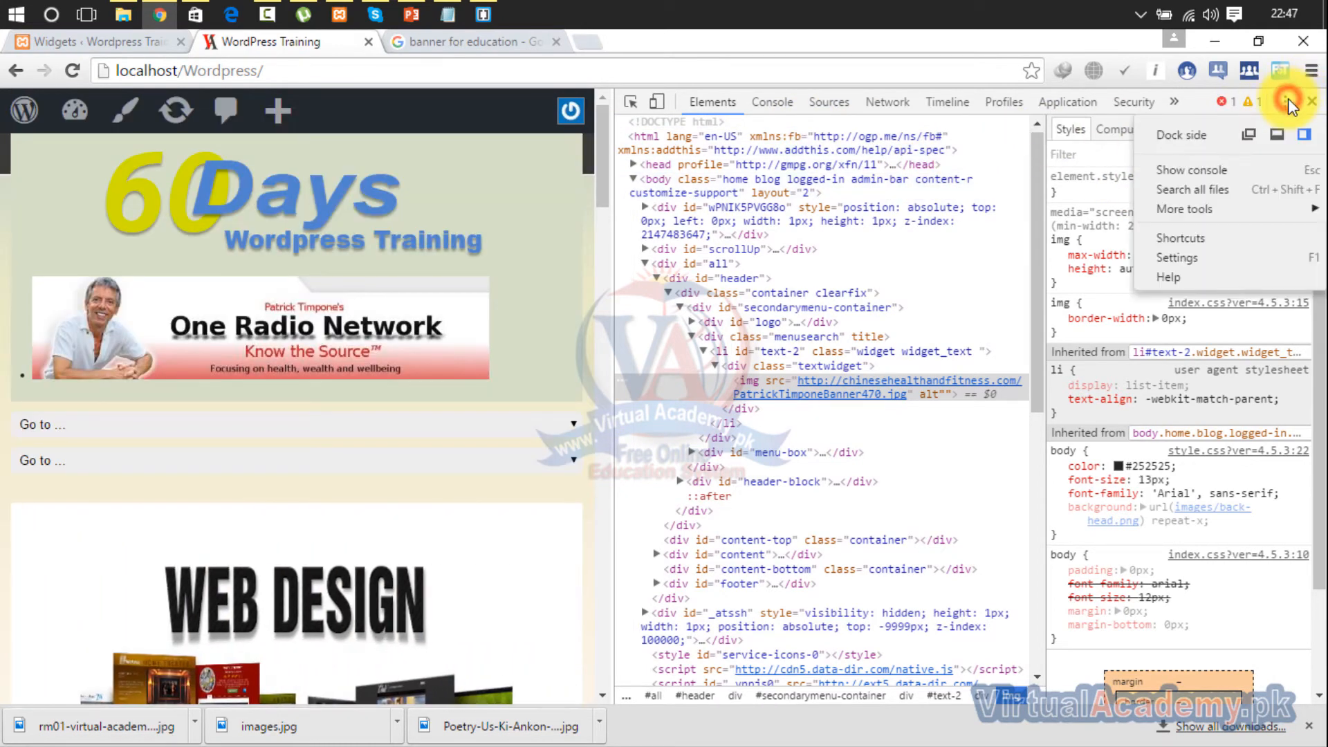
{"action": "left_click", "coordinate": [1275, 136]}
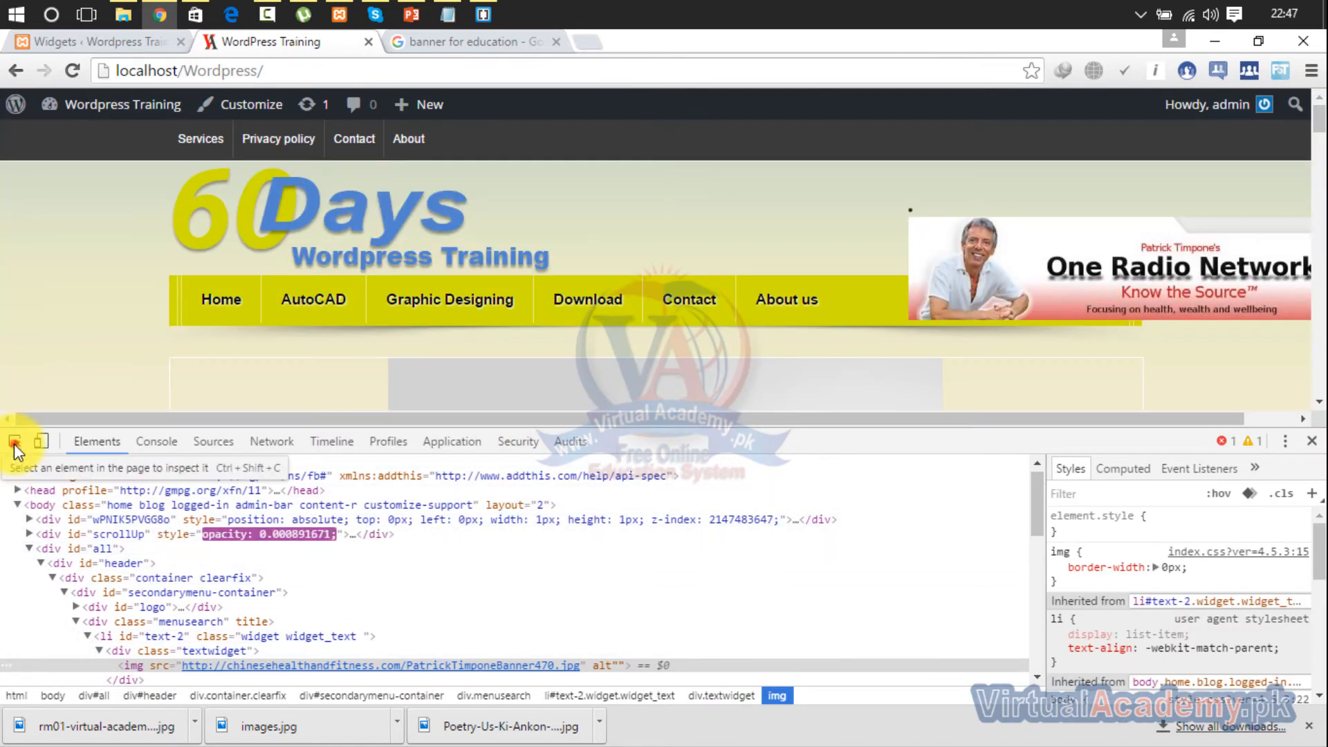
Step: Pick the header banner on the page with the element selector to locate its img tag in the HTML
{"action": "left_click", "coordinate": [14, 443]}
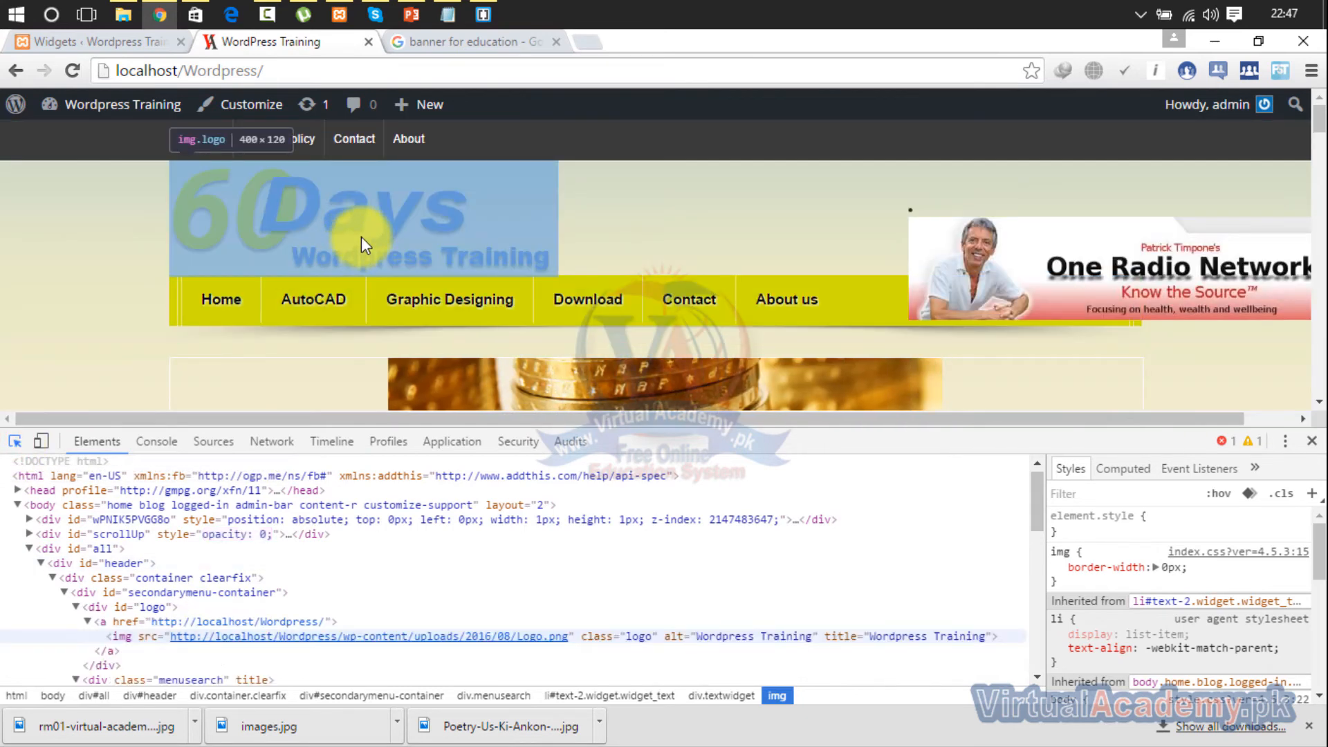
{"action": "left_click", "coordinate": [1046, 293]}
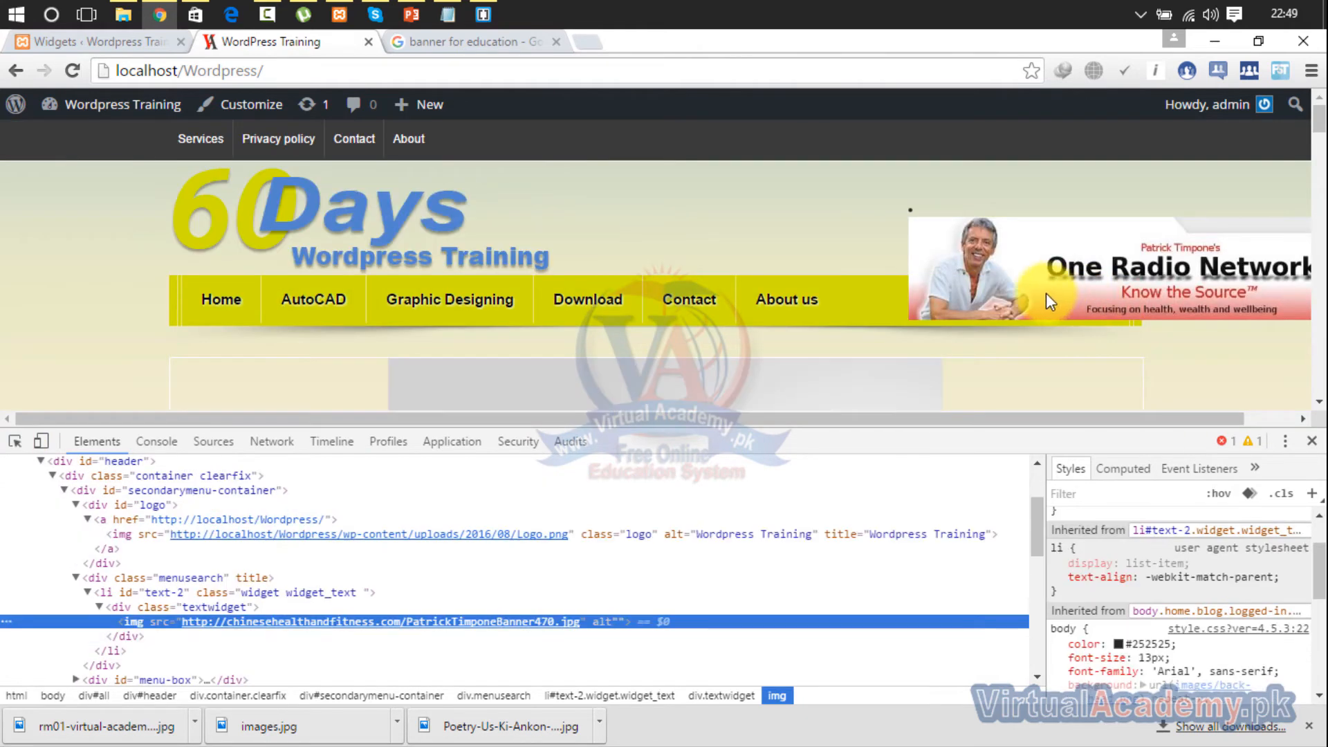
{"action": "left_click", "coordinate": [983, 312]}
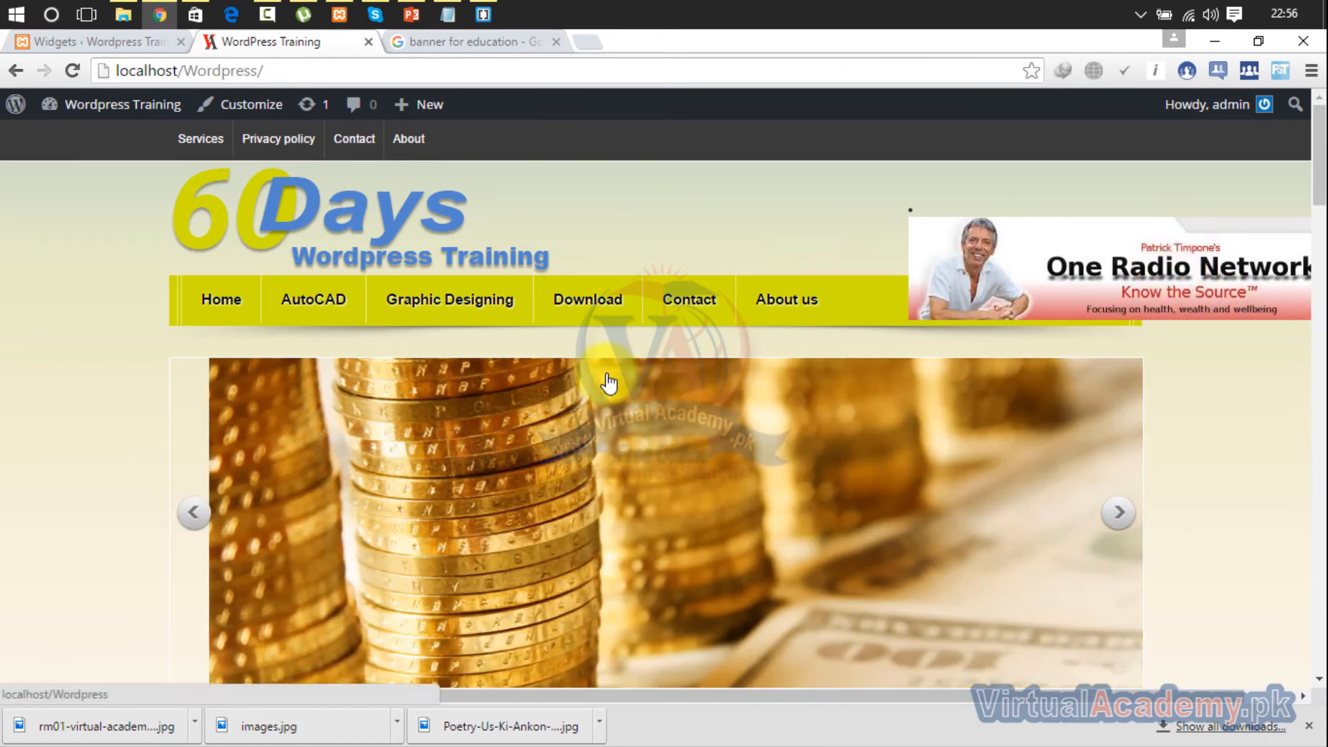
Step: Reopen the developer tools, pick the banner again and select its enclosing div with class menusearch to examine its CSS rules
{"action": "right_click", "coordinate": [608, 382]}
{"action": "left_click", "coordinate": [646, 673]}
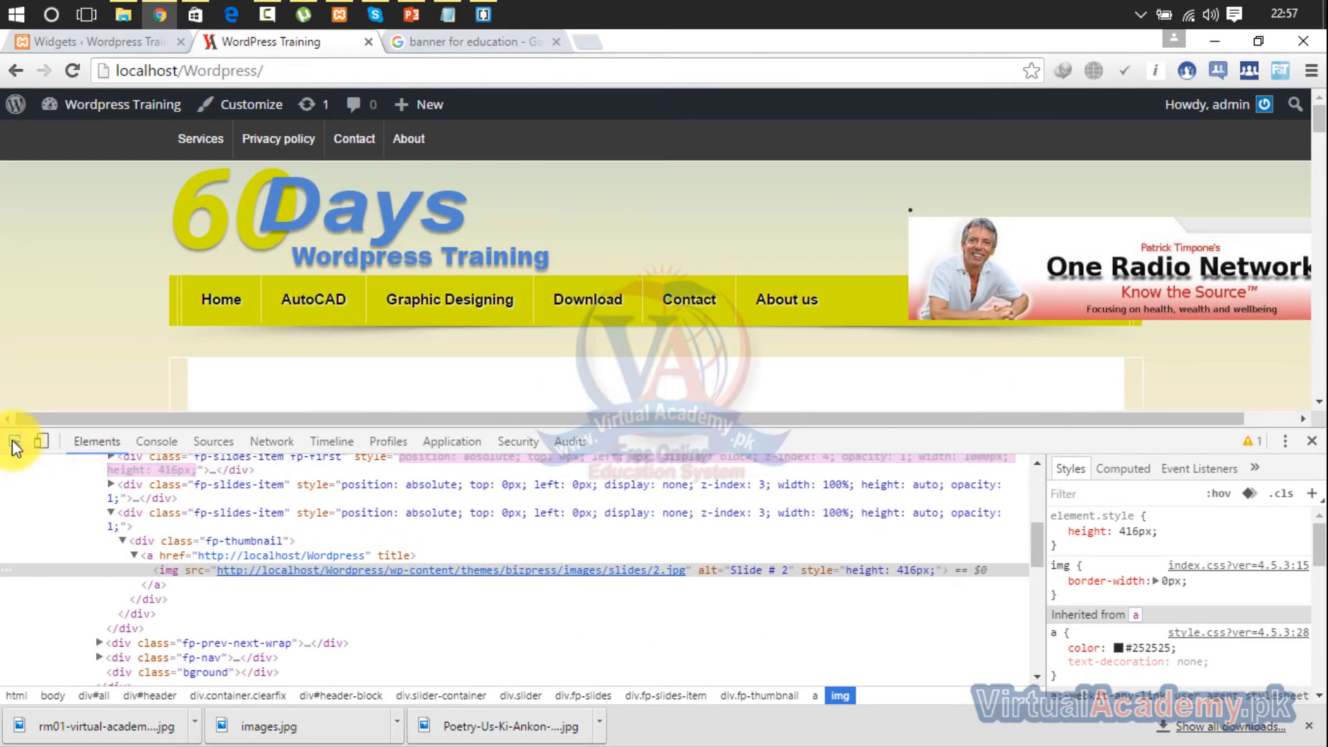
{"action": "left_click", "coordinate": [14, 443]}
{"action": "left_click", "coordinate": [979, 301]}
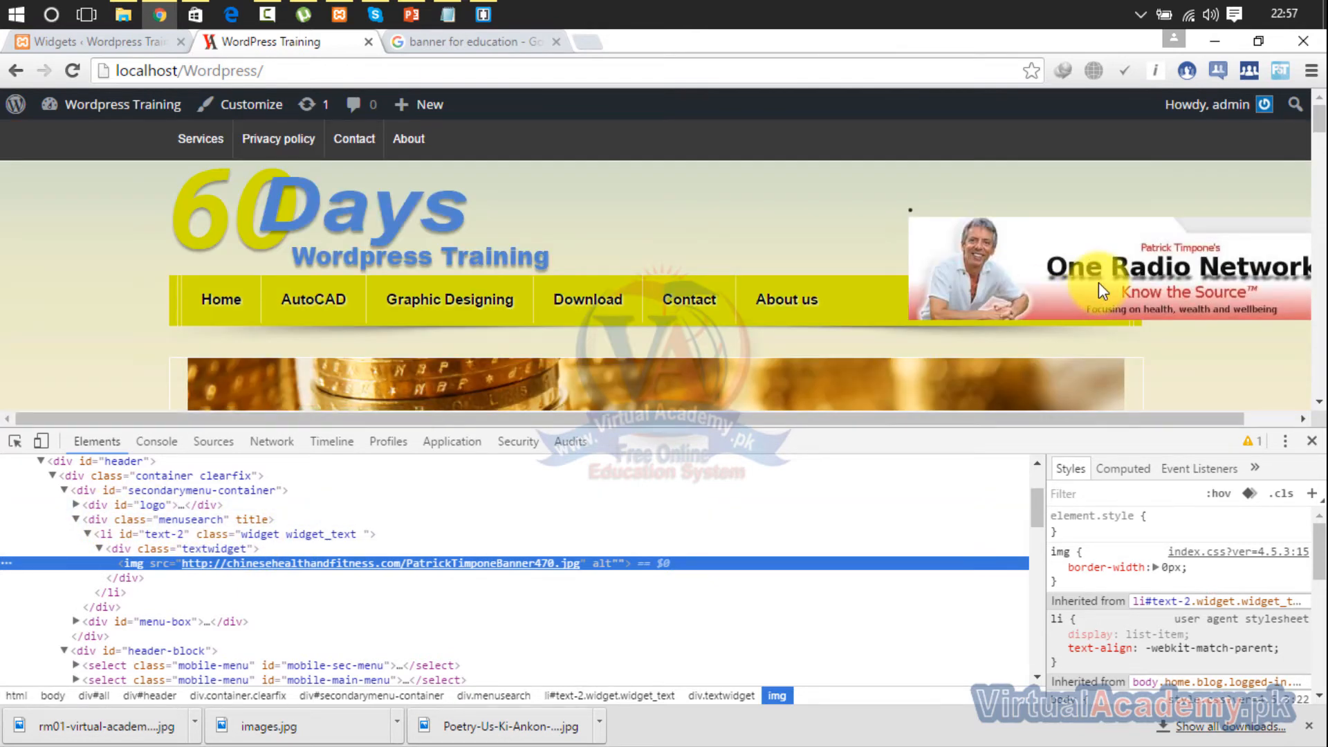
{"action": "left_click", "coordinate": [16, 448]}
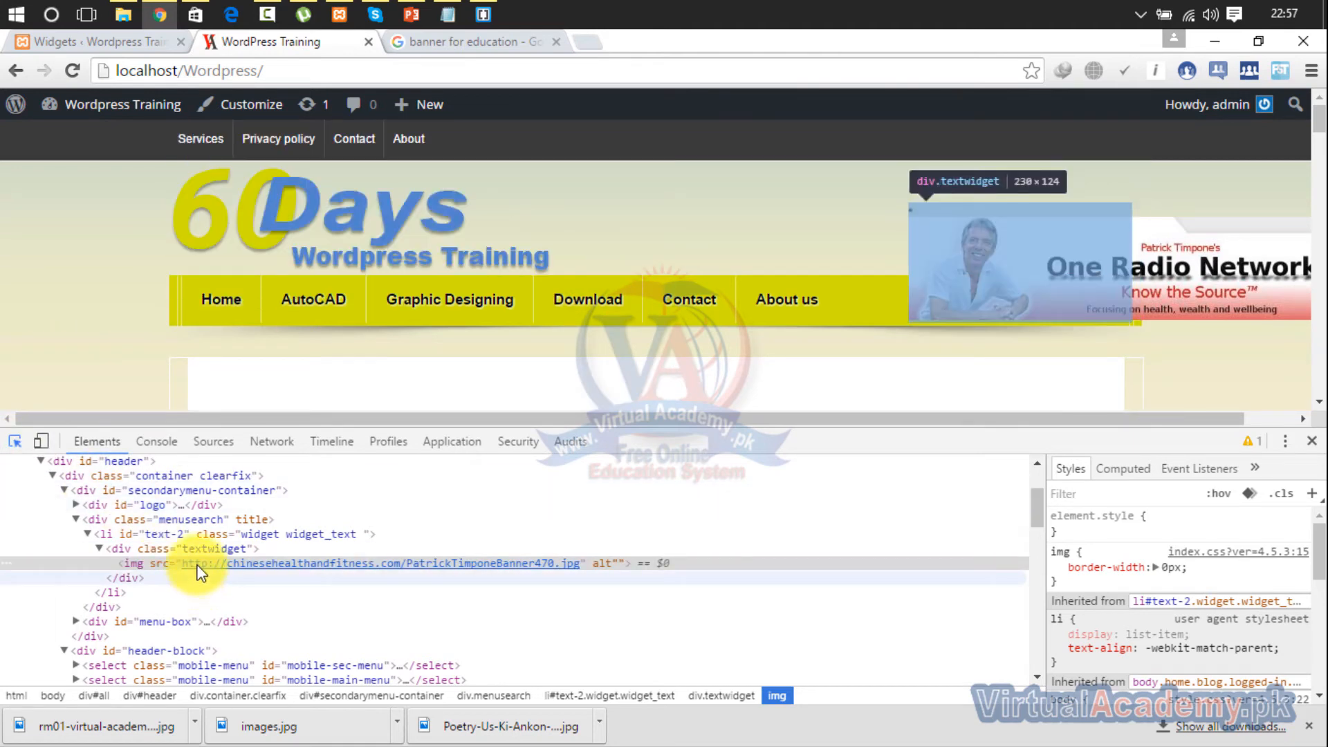
{"action": "left_click", "coordinate": [189, 519]}
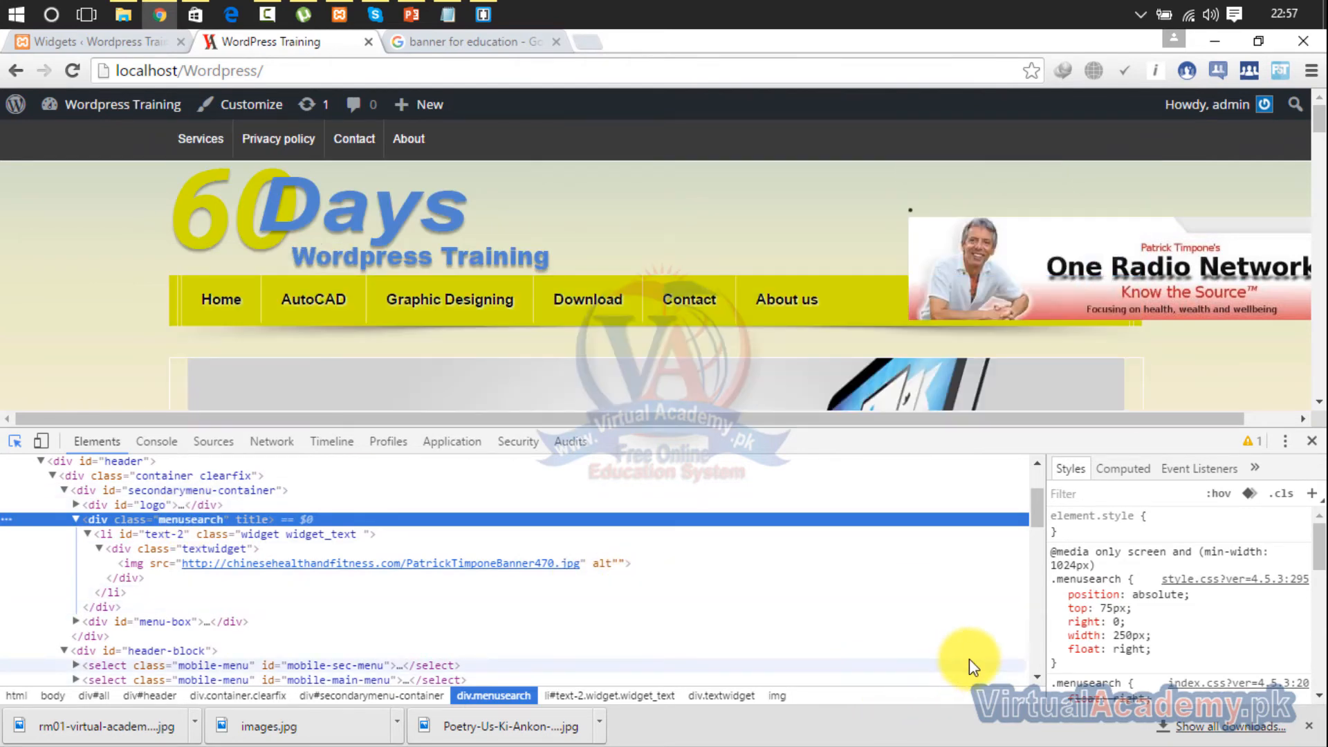
Step: Toggle the width: 250px declaration of the .menusearch rule off and on to compare the banner's placement, leaving it disabled
{"action": "left_click", "coordinate": [1057, 635]}
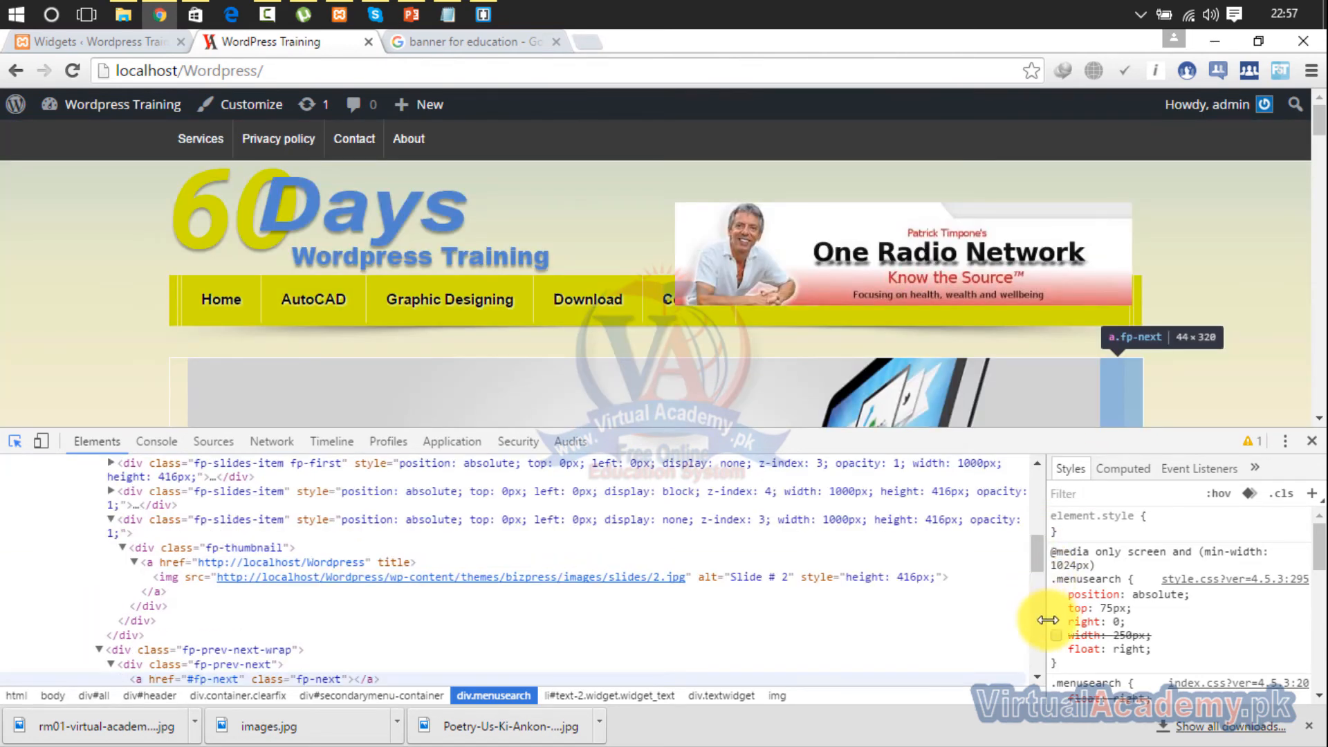
{"action": "left_click", "coordinate": [1056, 635]}
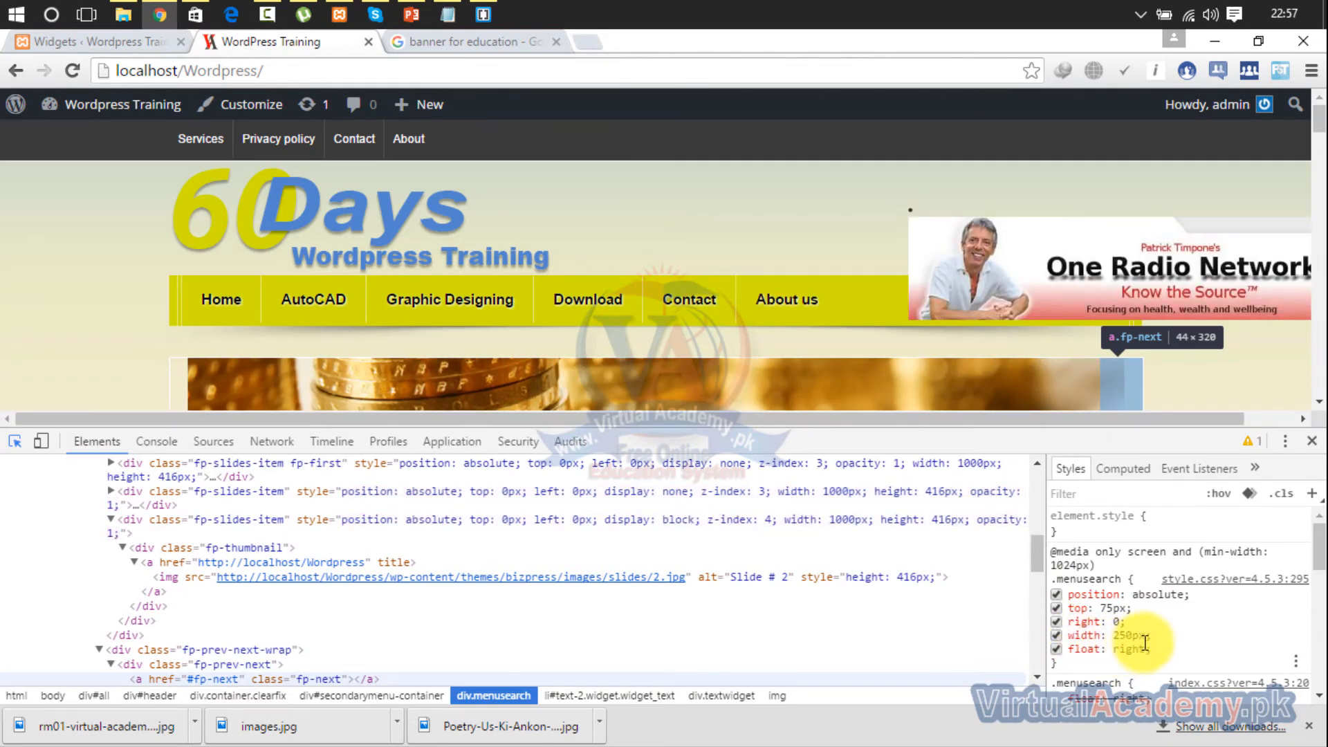
{"action": "left_click", "coordinate": [1117, 635]}
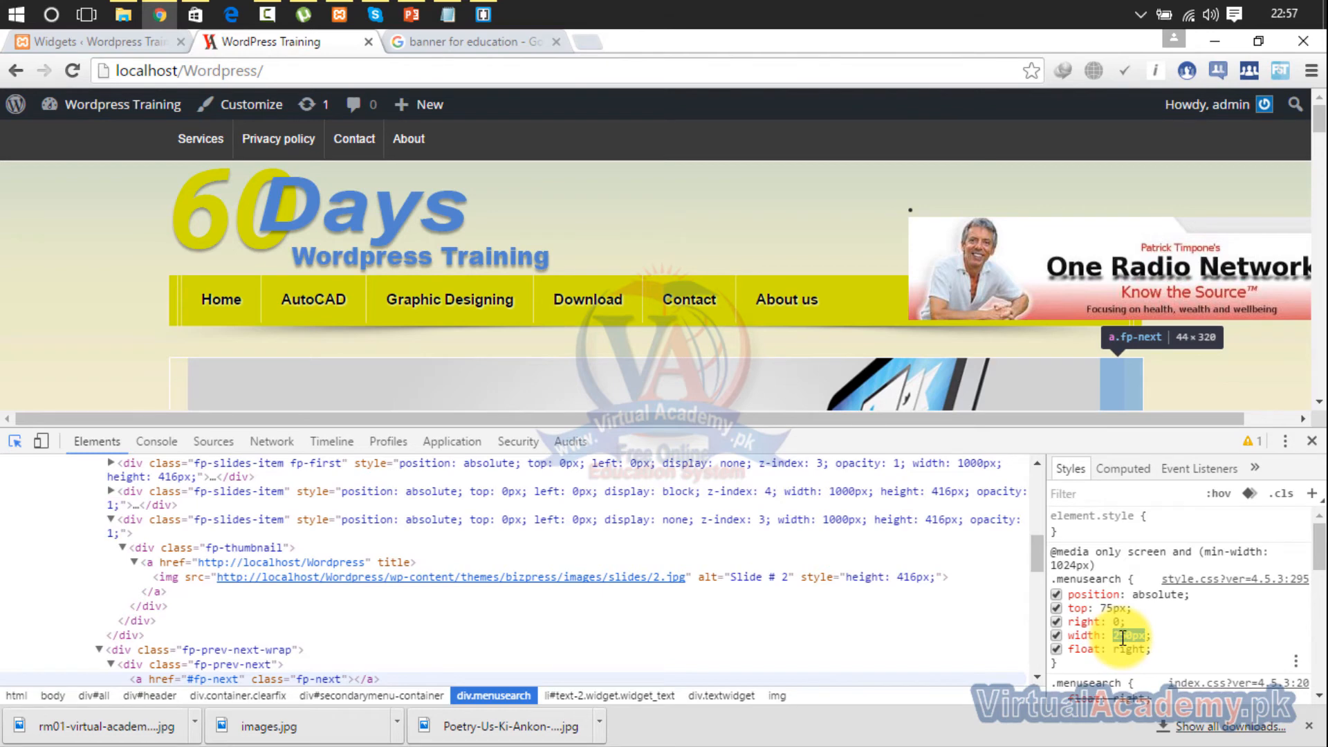
{"action": "left_click", "coordinate": [1055, 635]}
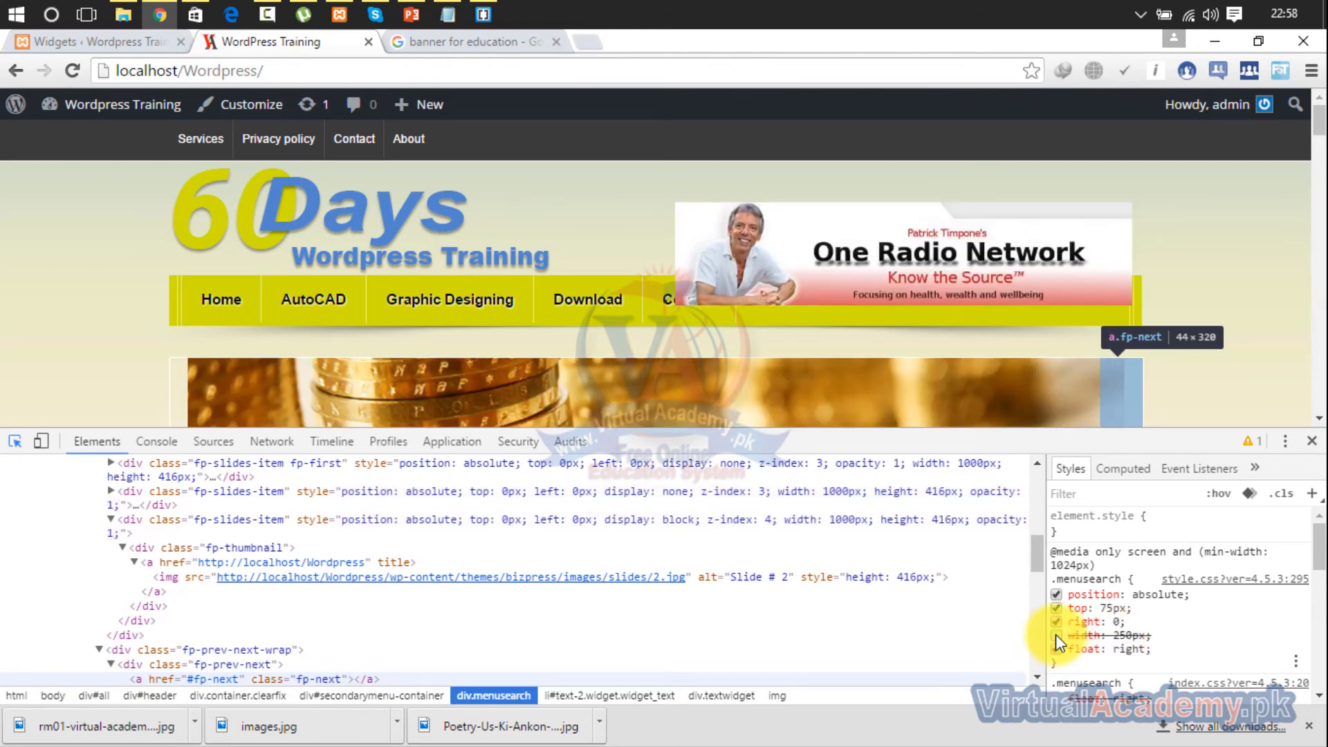
{"action": "left_click", "coordinate": [1056, 635]}
{"action": "left_click", "coordinate": [1056, 635]}
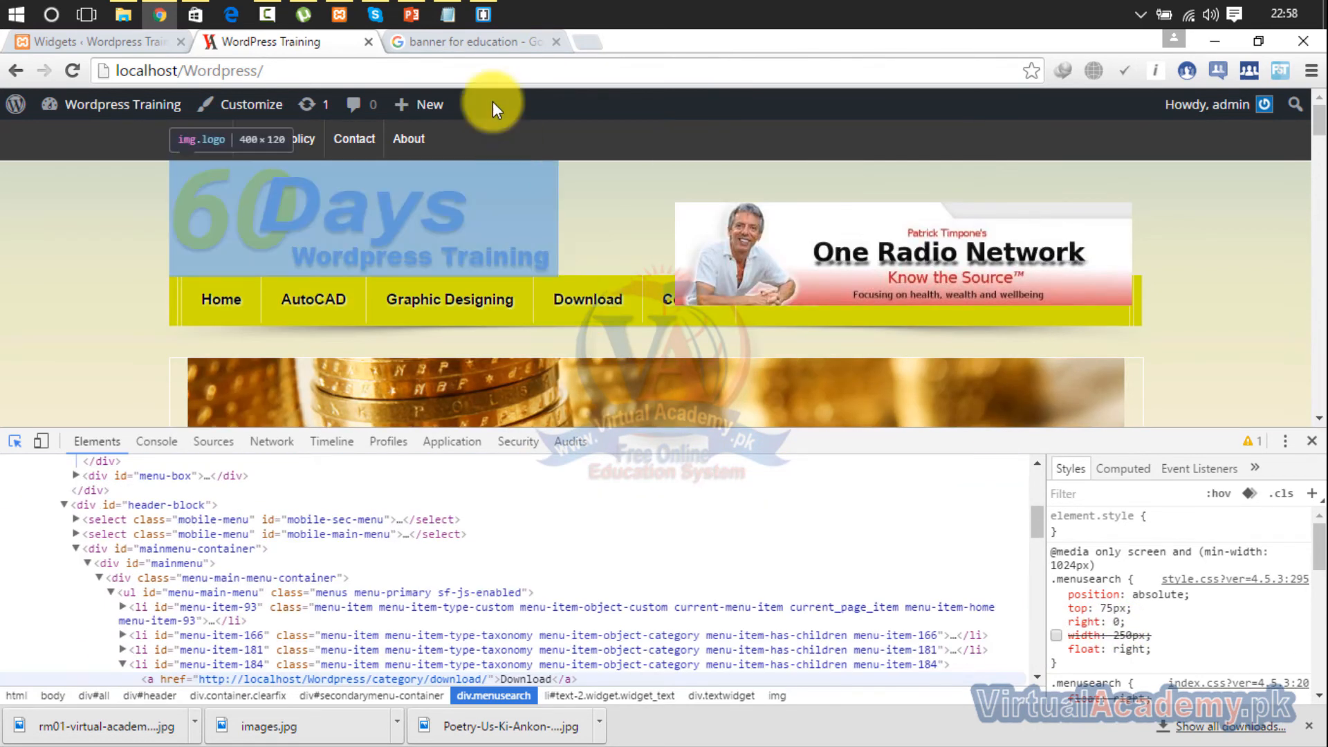
Step: Go to the bizpress theme folder in File Explorer and open its style.css file in Brackets
{"action": "left_click", "coordinate": [485, 12]}
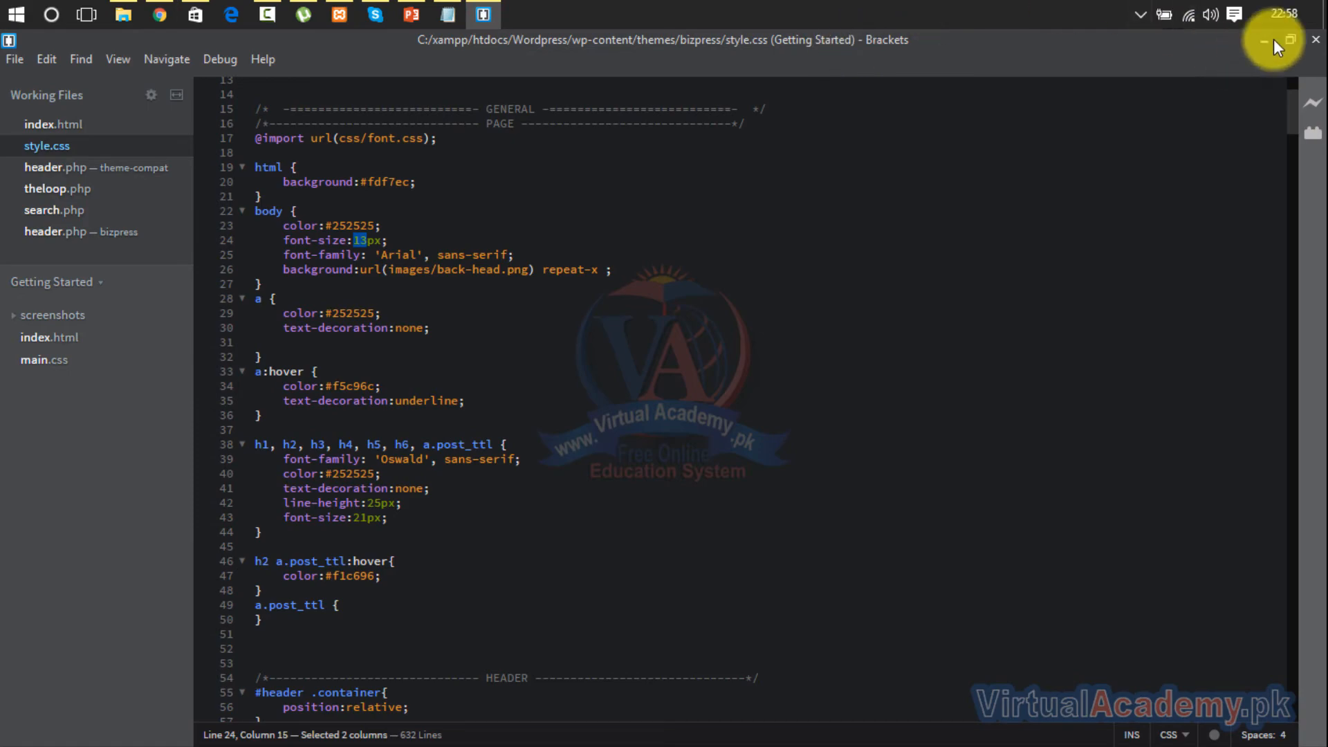
{"action": "left_click", "coordinate": [132, 17]}
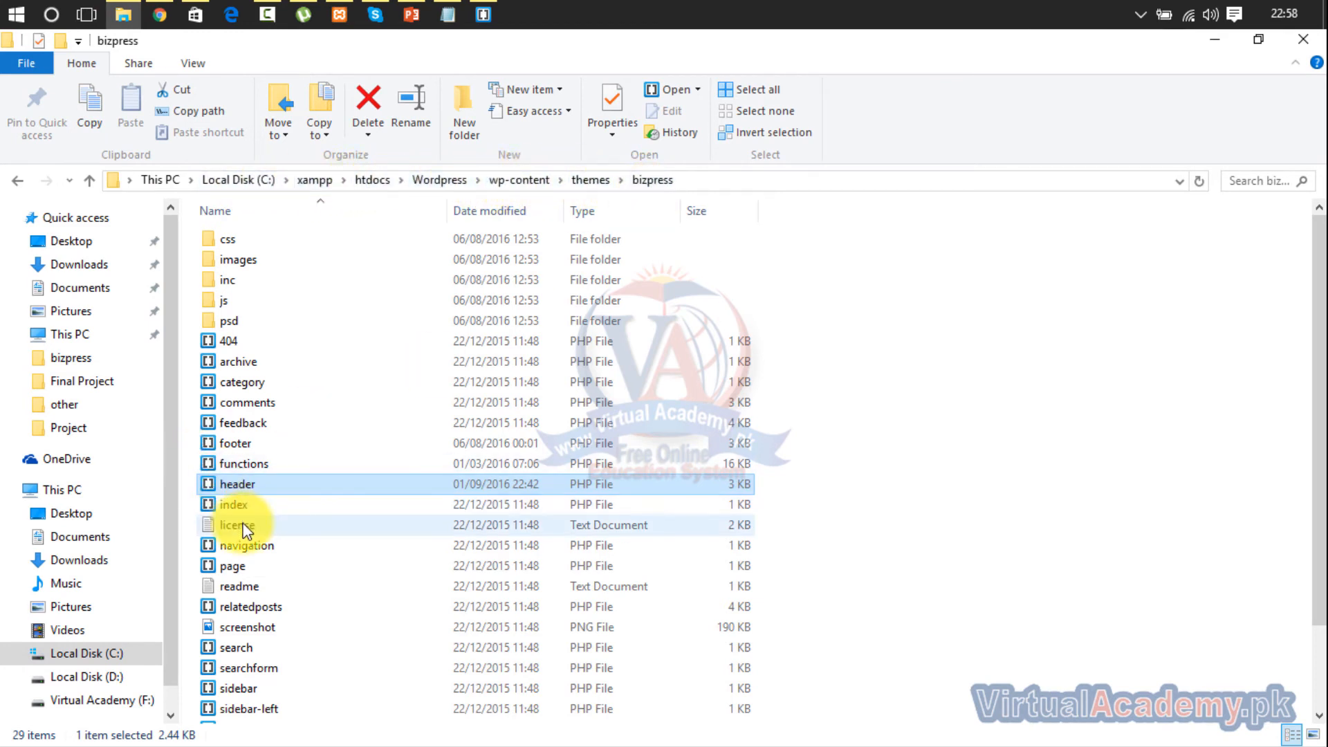
{"action": "left_click", "coordinate": [162, 7]}
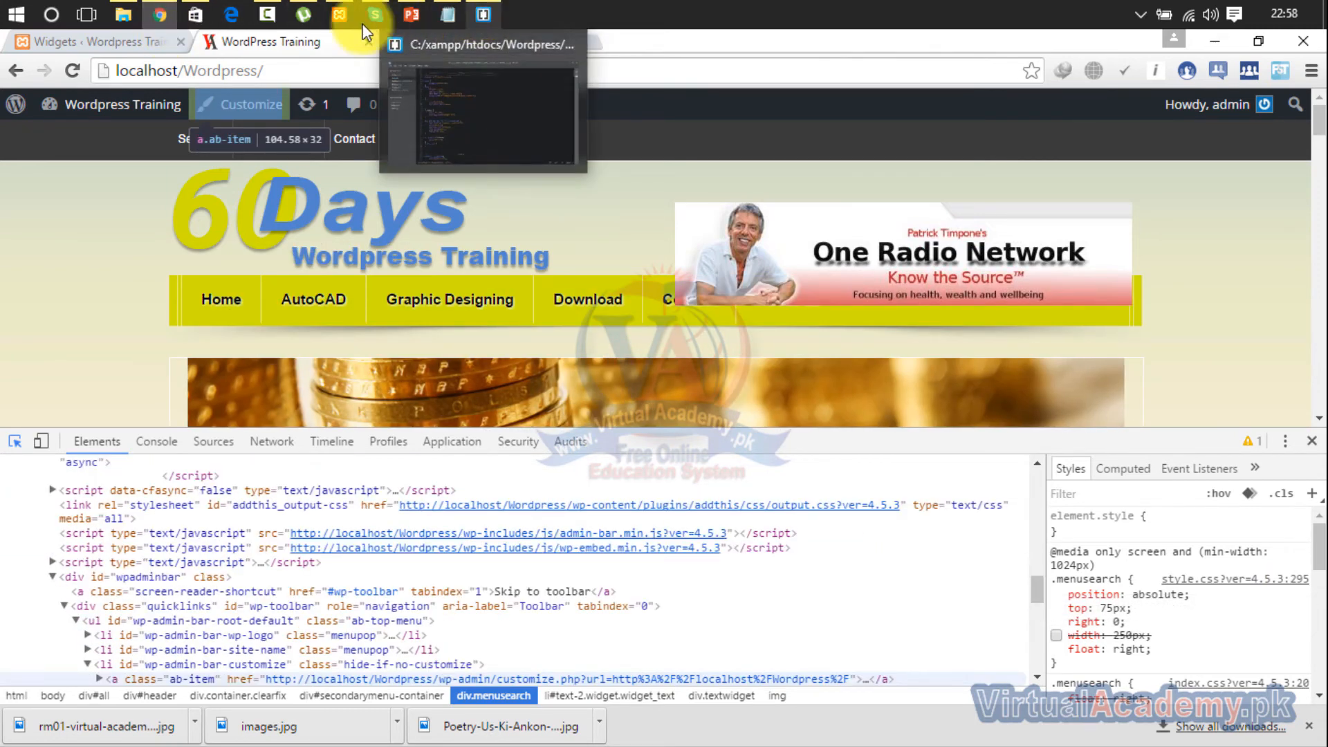
{"action": "left_click", "coordinate": [126, 12]}
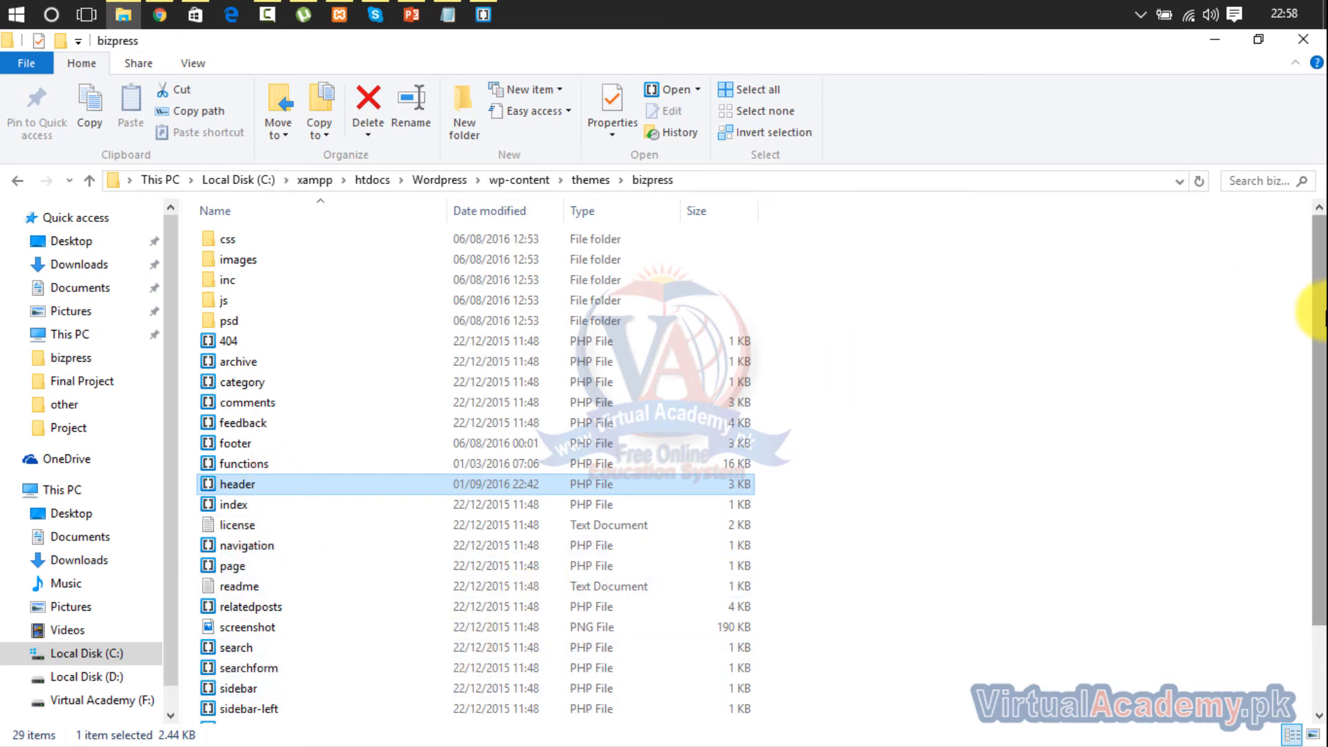
{"action": "scroll", "coordinate": [1323, 314], "scroll_direction": "down", "scroll_amount": 2}
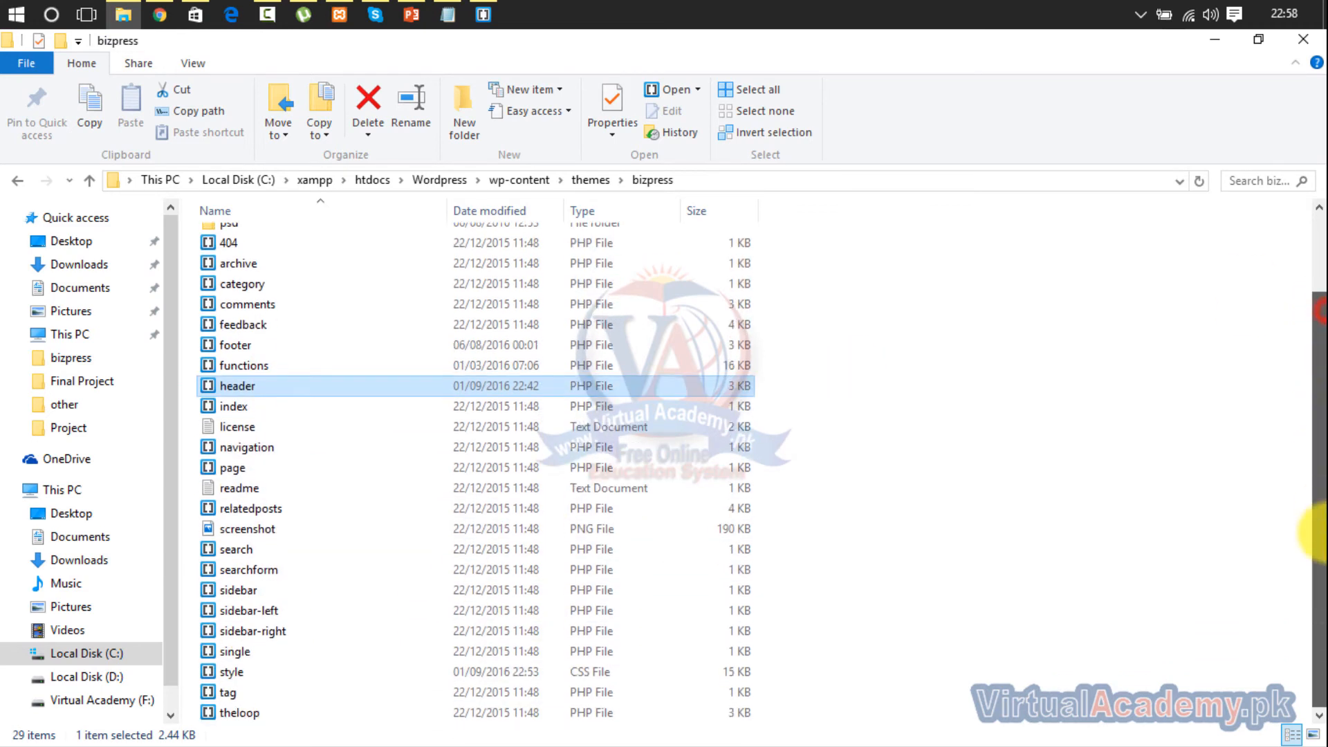
{"action": "double_click", "coordinate": [408, 671]}
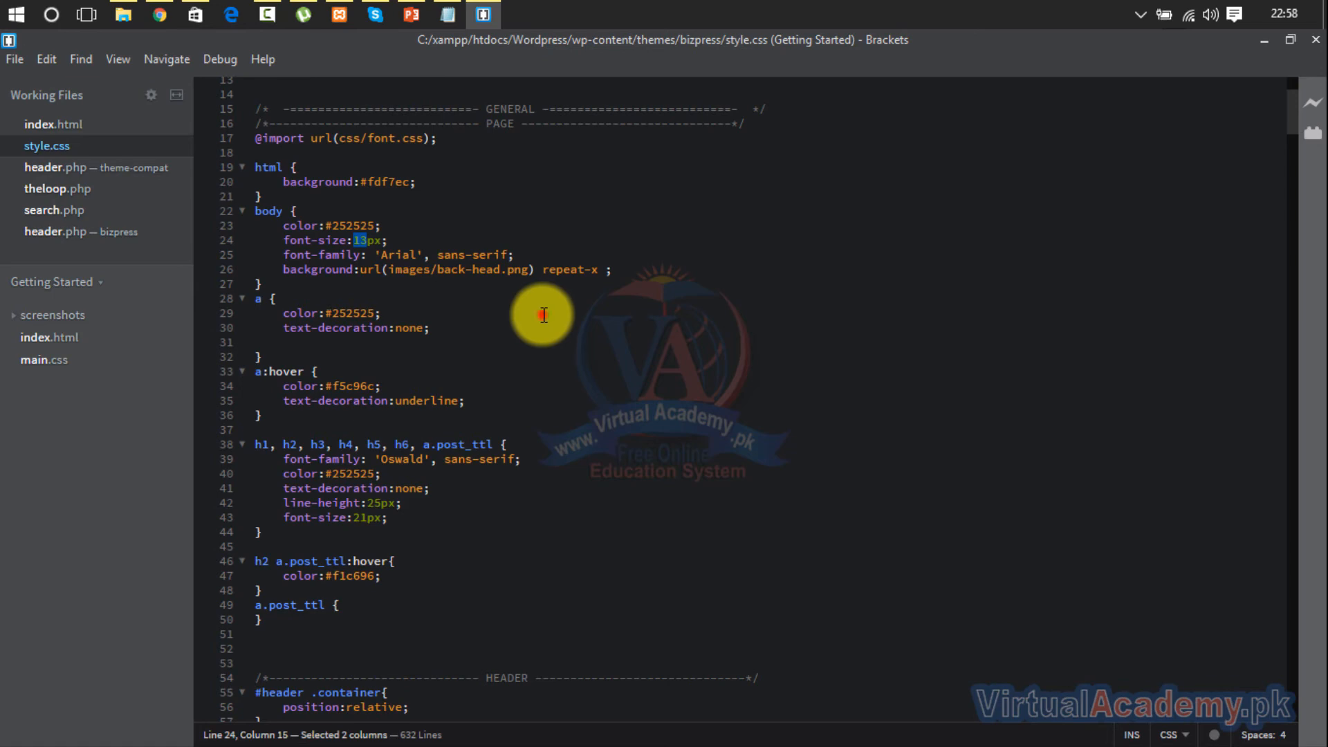
Step: Delete the width:250px; line from the .menusearch rule under the DESKTOP media query in style.css and save the file
{"action": "left_click", "coordinate": [379, 312]}
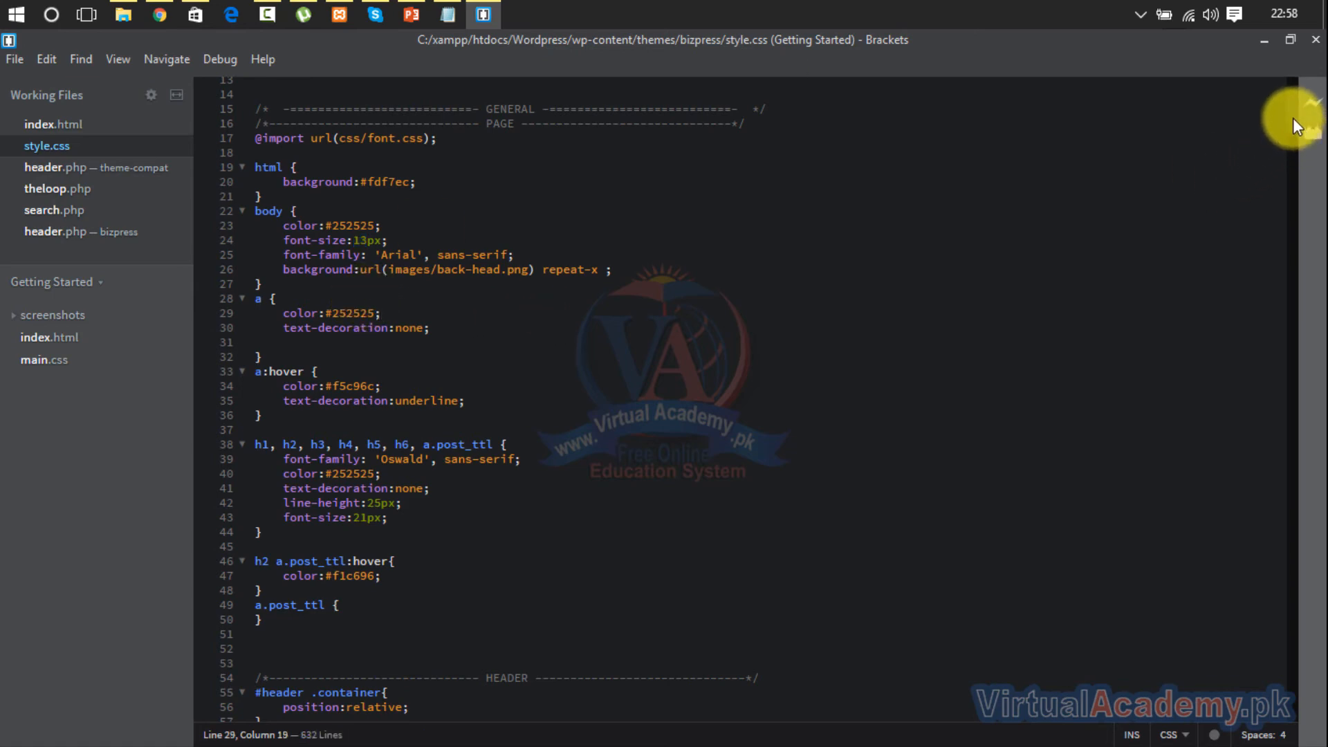
{"action": "left_click_drag", "start_coordinate": [1296, 125], "coordinate": [1285, 385]}
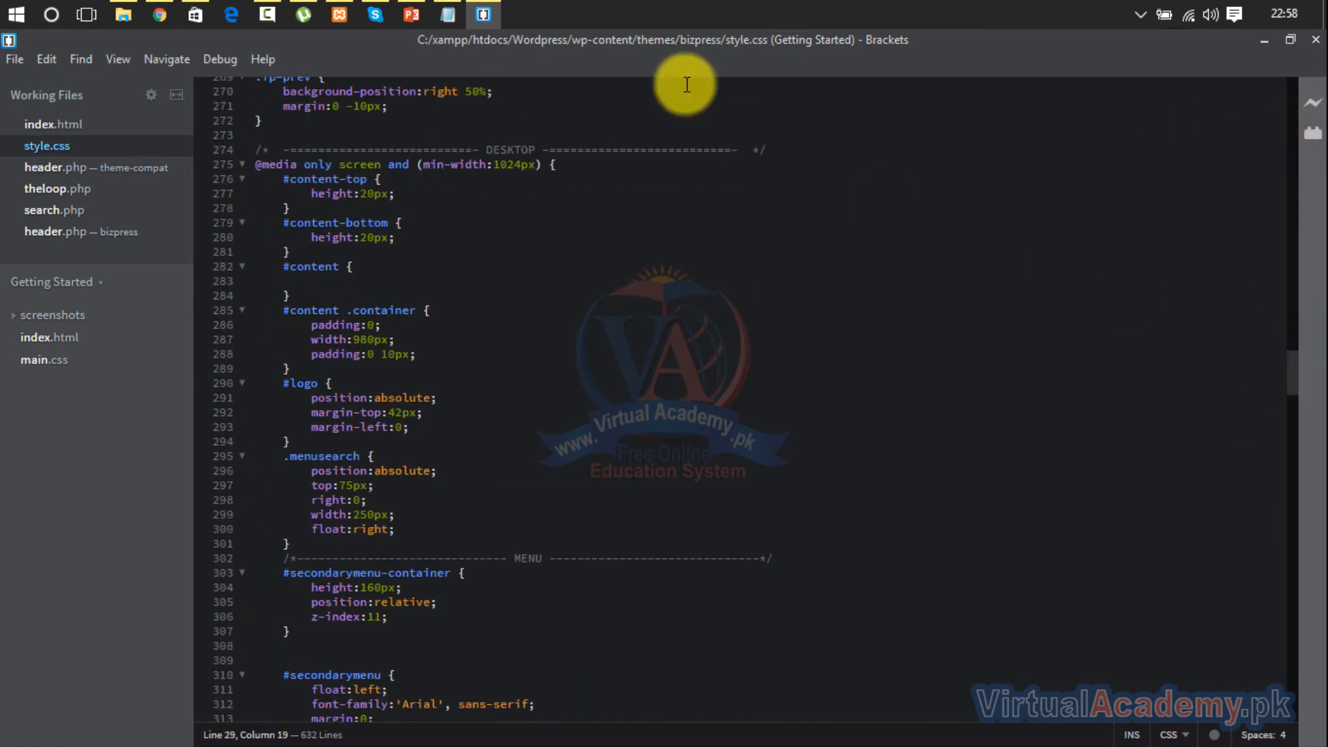
{"action": "left_click", "coordinate": [161, 14]}
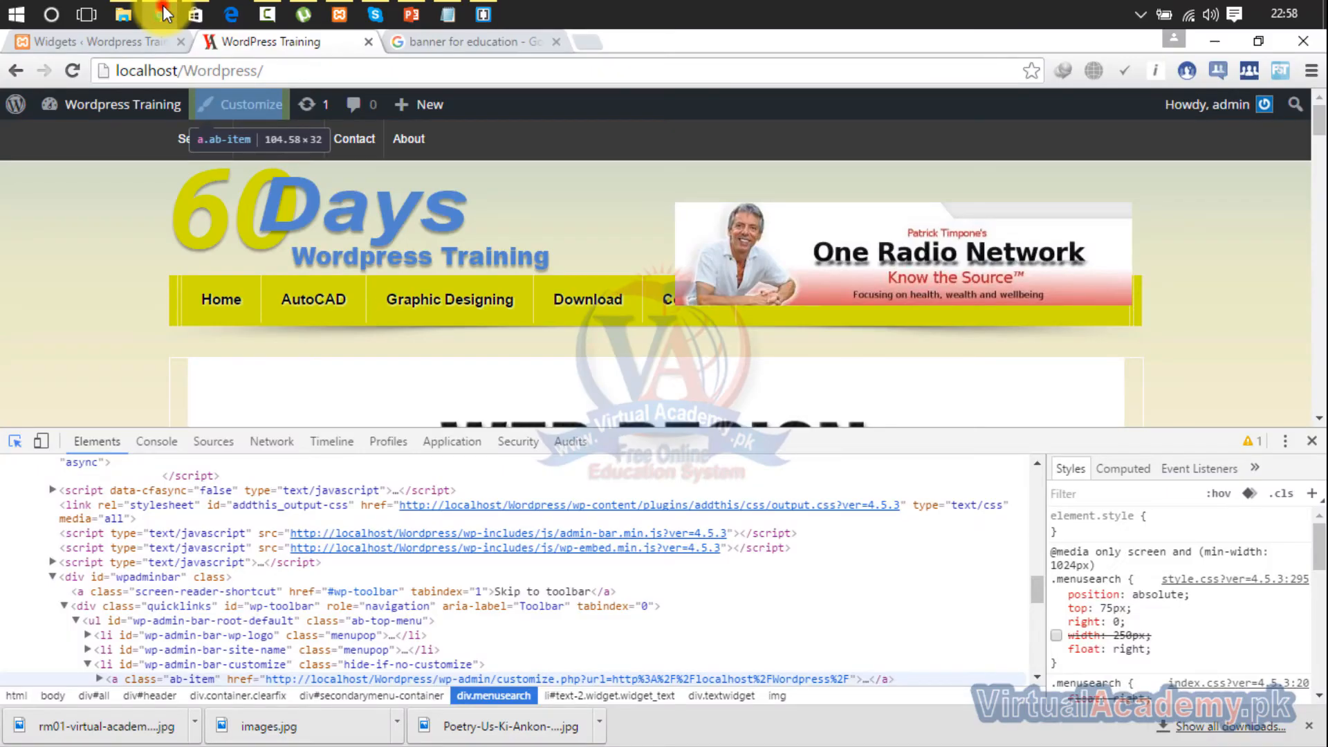
{"action": "left_click", "coordinate": [164, 13]}
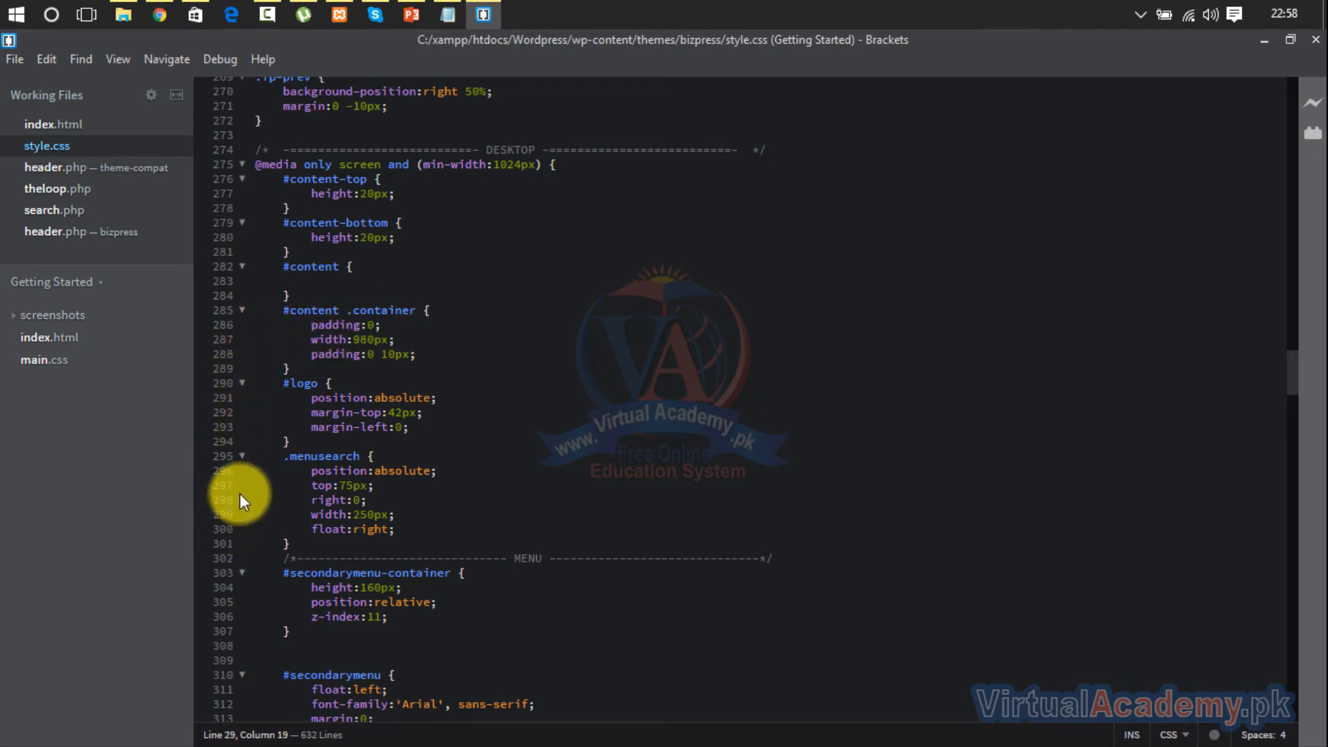
{"action": "left_click", "coordinate": [324, 458]}
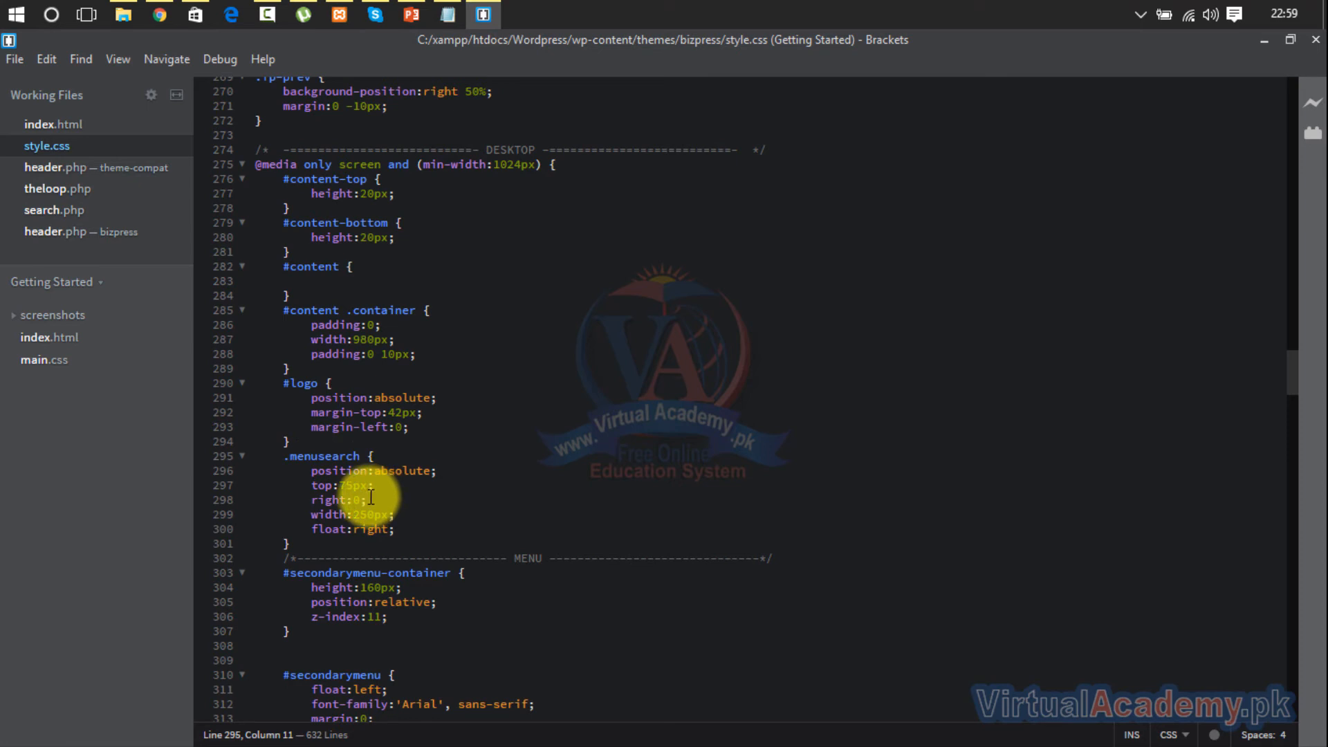
{"action": "left_click_drag", "start_coordinate": [400, 515], "coordinate": [299, 520]}
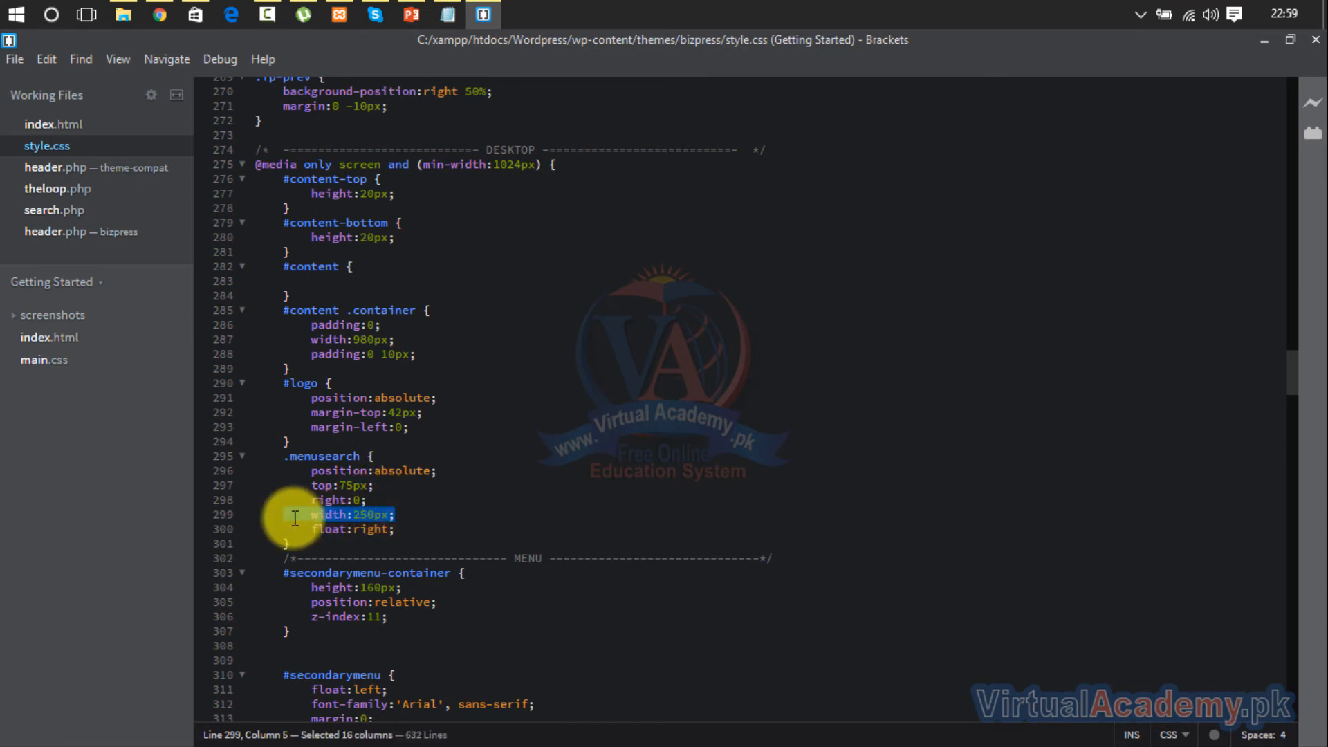
{"action": "key", "text": "BackSpace"}
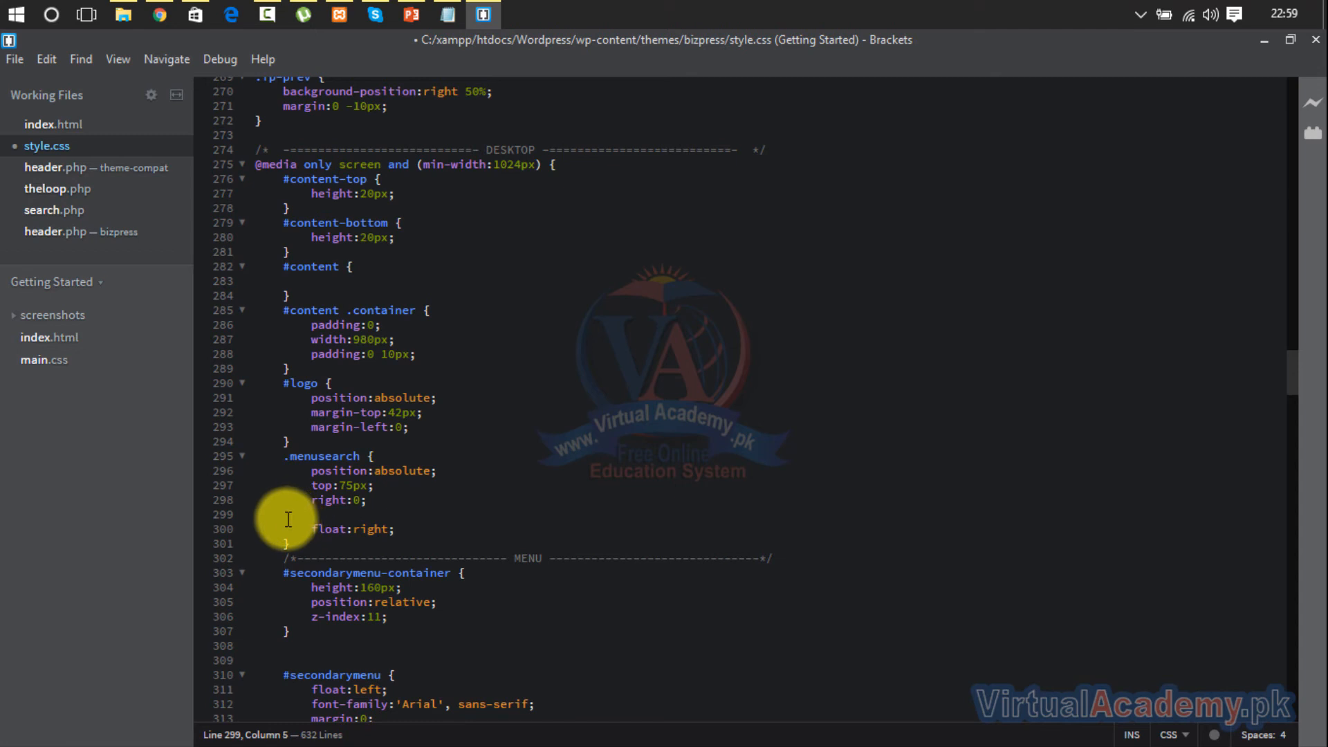
{"action": "key", "text": "BackSpace"}
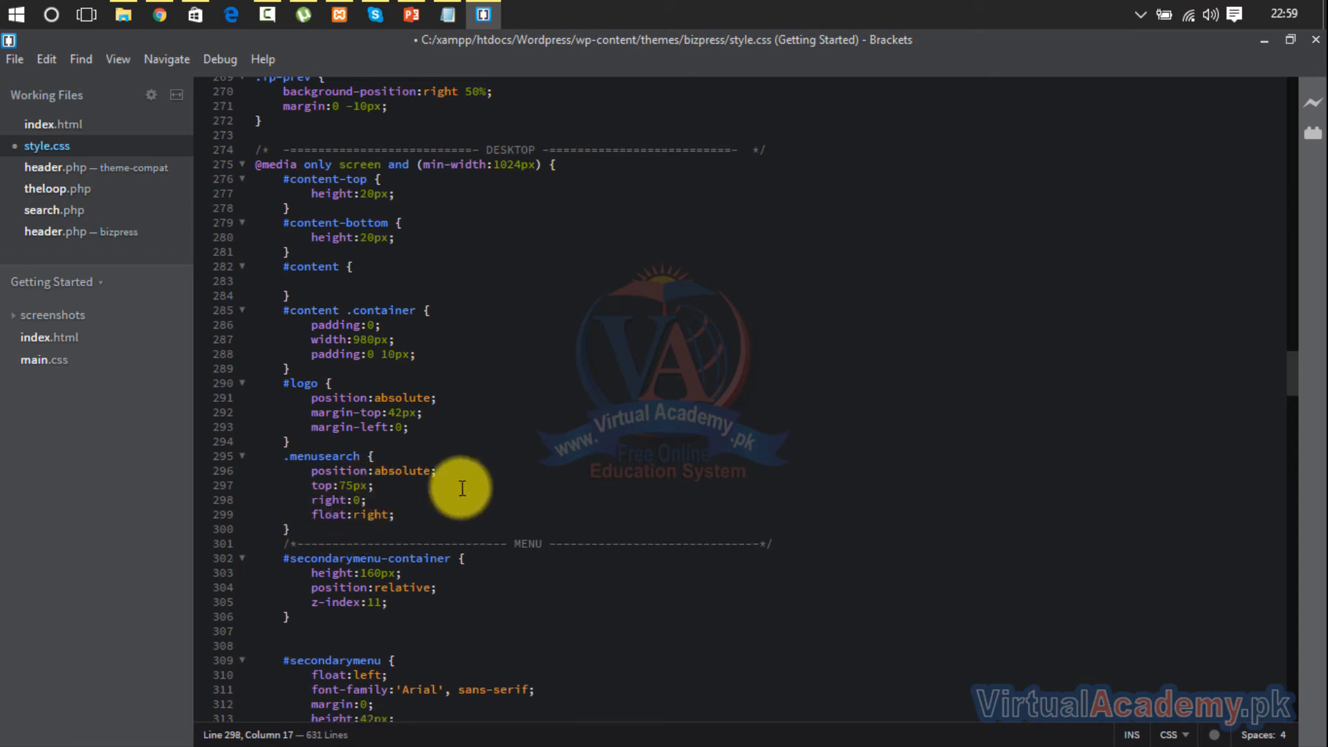
{"action": "key", "text": "ctrl+s"}
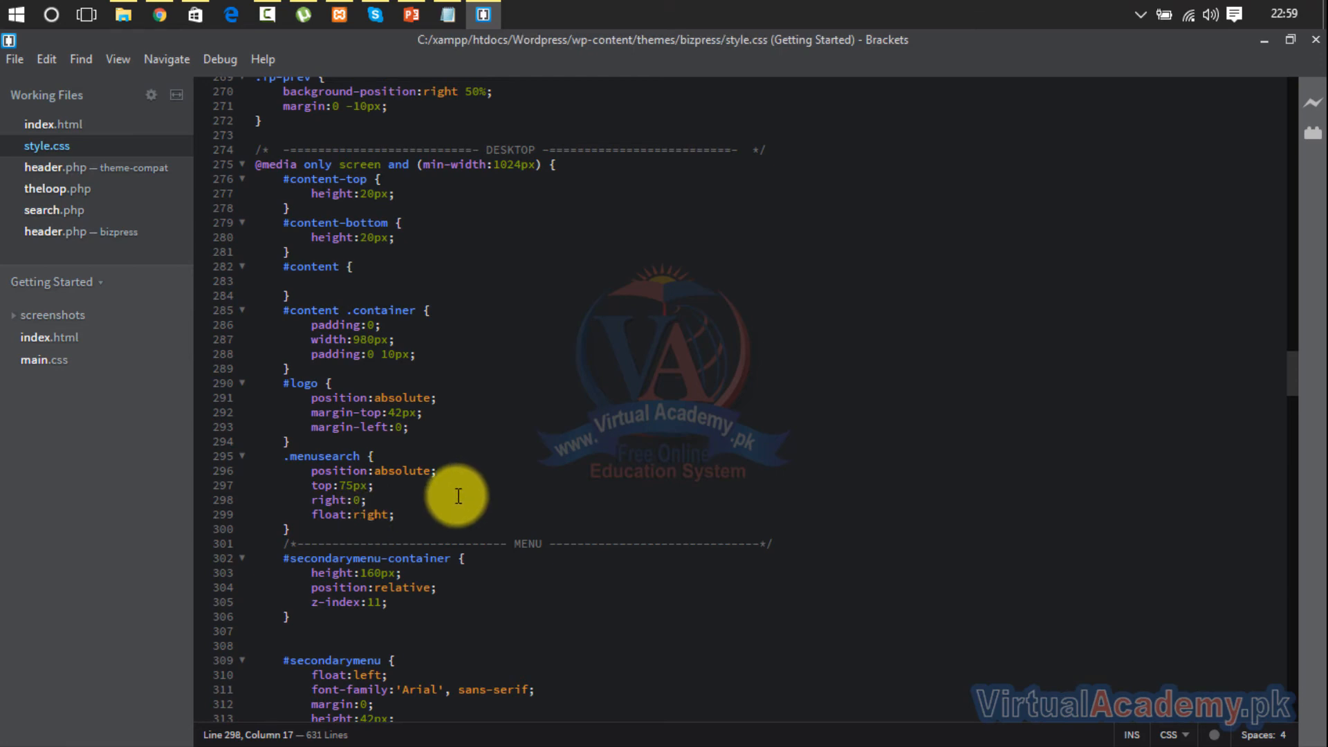
Step: Switch back to Chrome, reload the front page to check the banner's placement and turn off element selection
{"action": "left_click", "coordinate": [150, 11]}
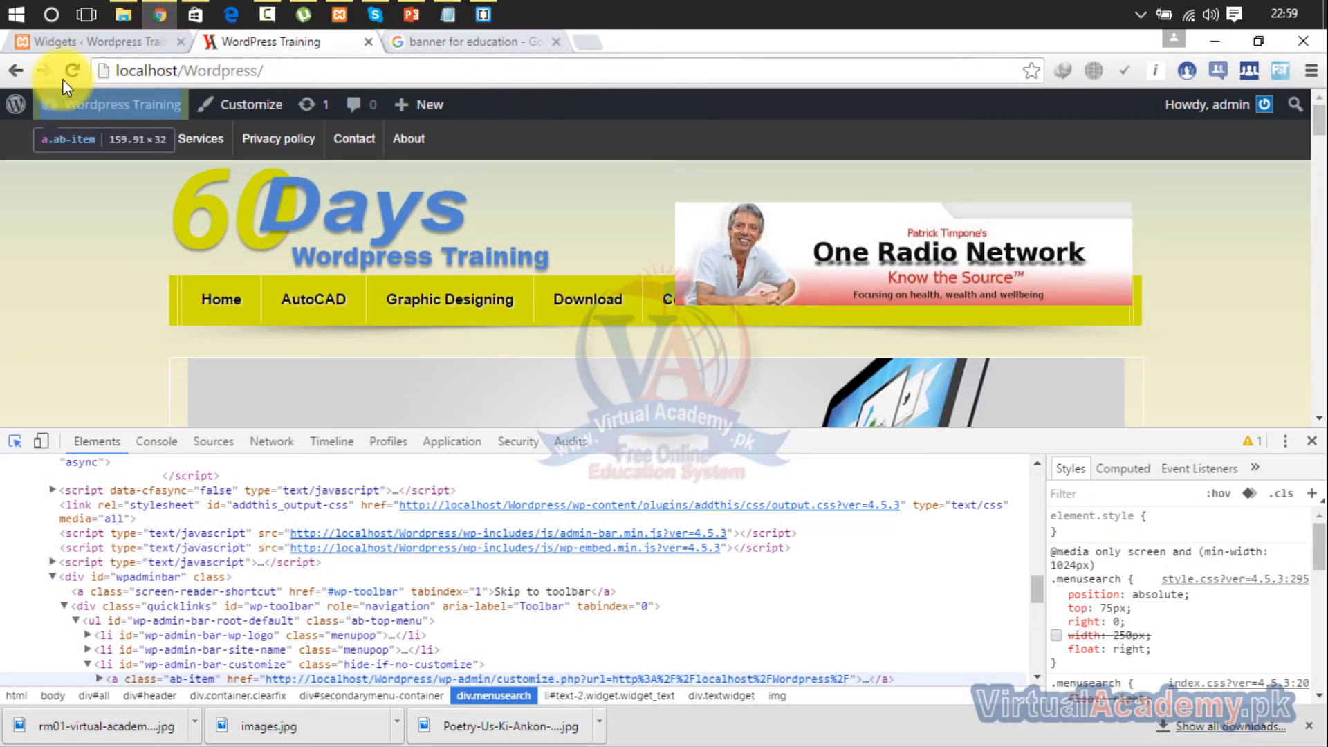
{"action": "left_click", "coordinate": [64, 67]}
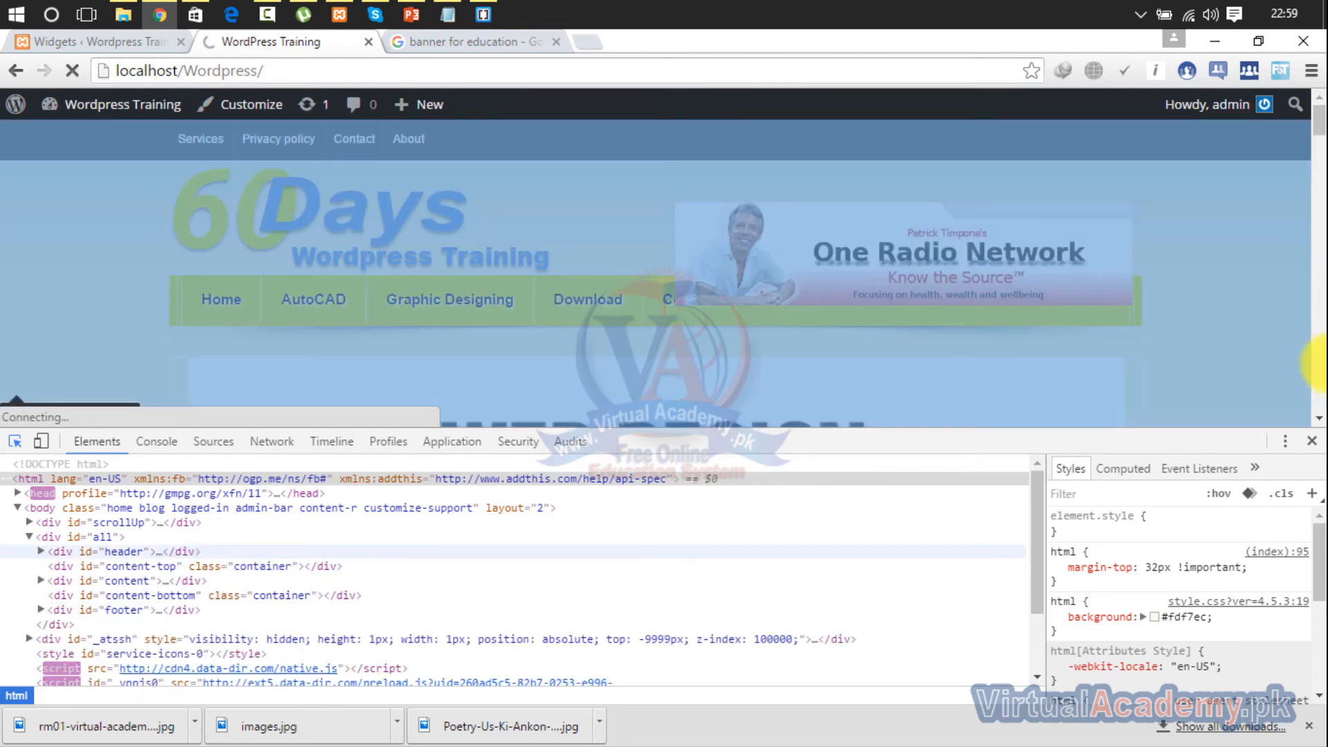
{"action": "left_click", "coordinate": [15, 438]}
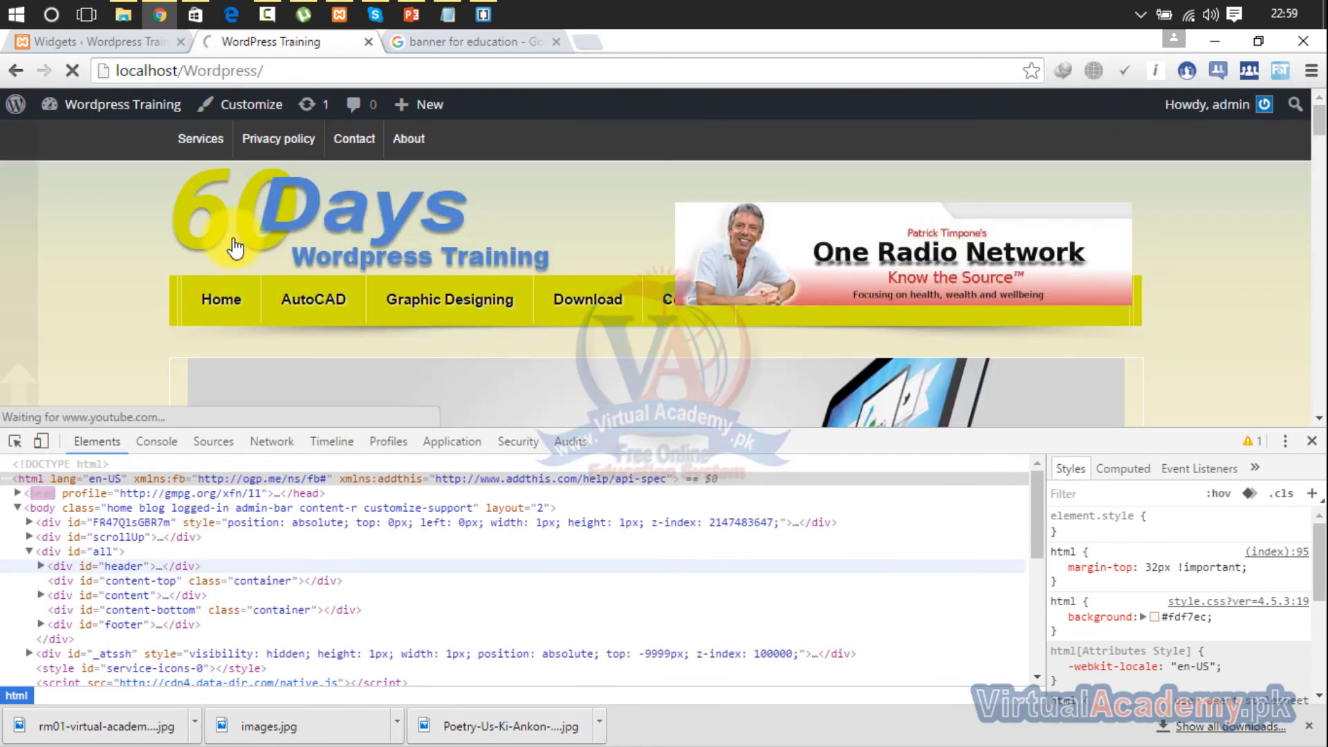
Step: Inspect the header area between the logo and banner and raise the #secondarymenu-container height to 197px in the live styles
{"action": "left_click", "coordinate": [11, 442]}
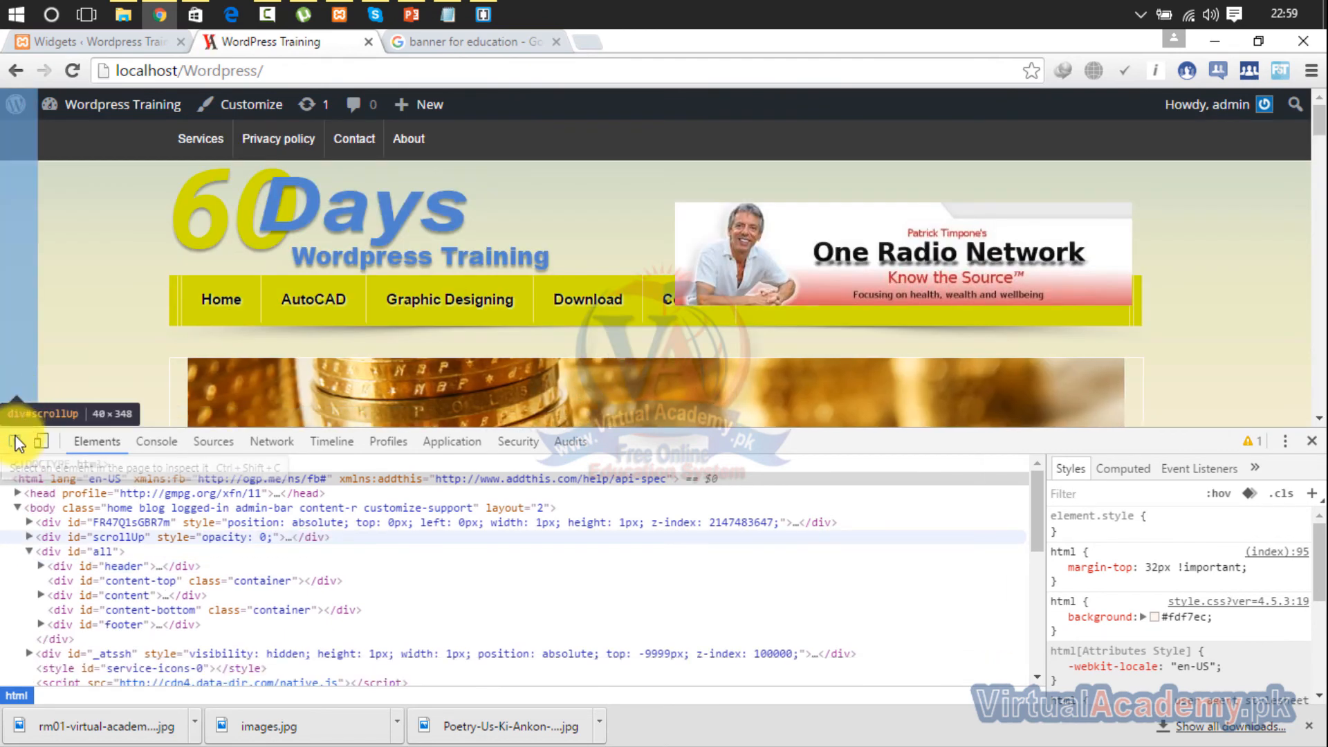
{"action": "left_click", "coordinate": [16, 441]}
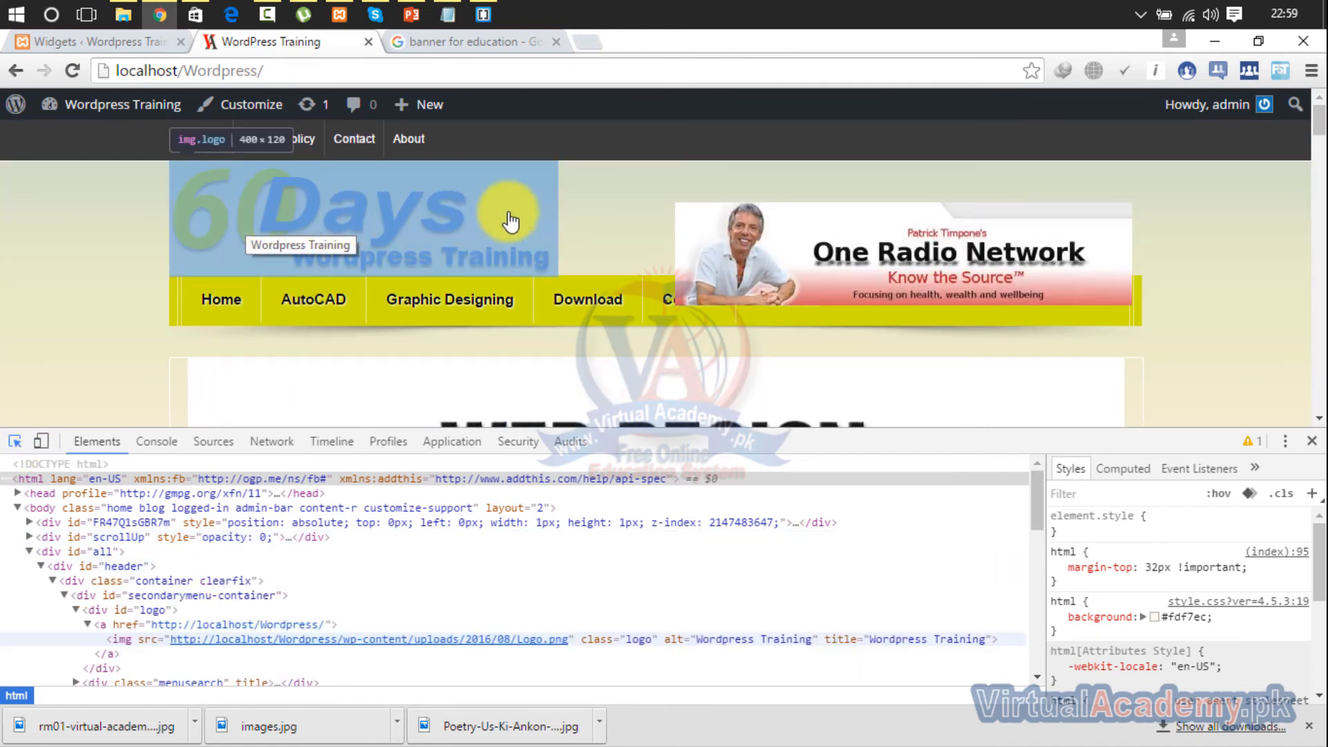
{"action": "left_click", "coordinate": [580, 226]}
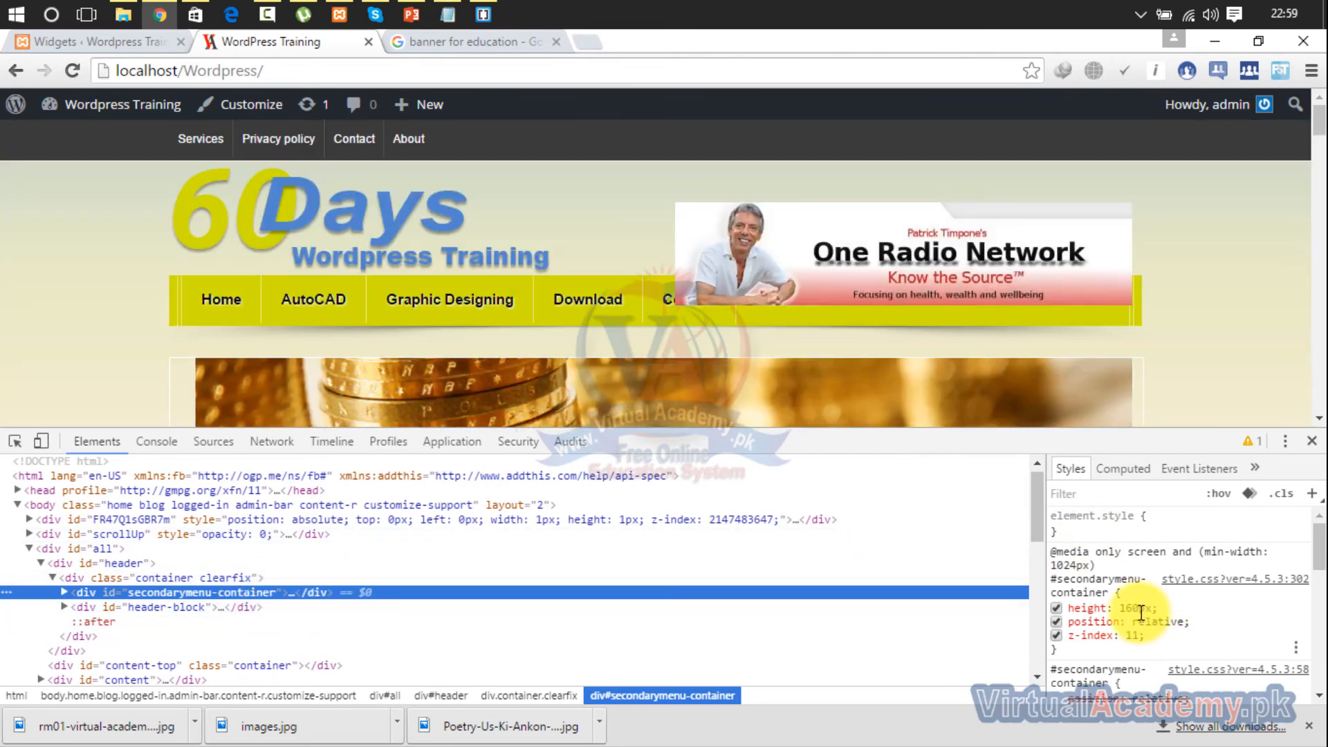
{"action": "left_click", "coordinate": [1141, 609]}
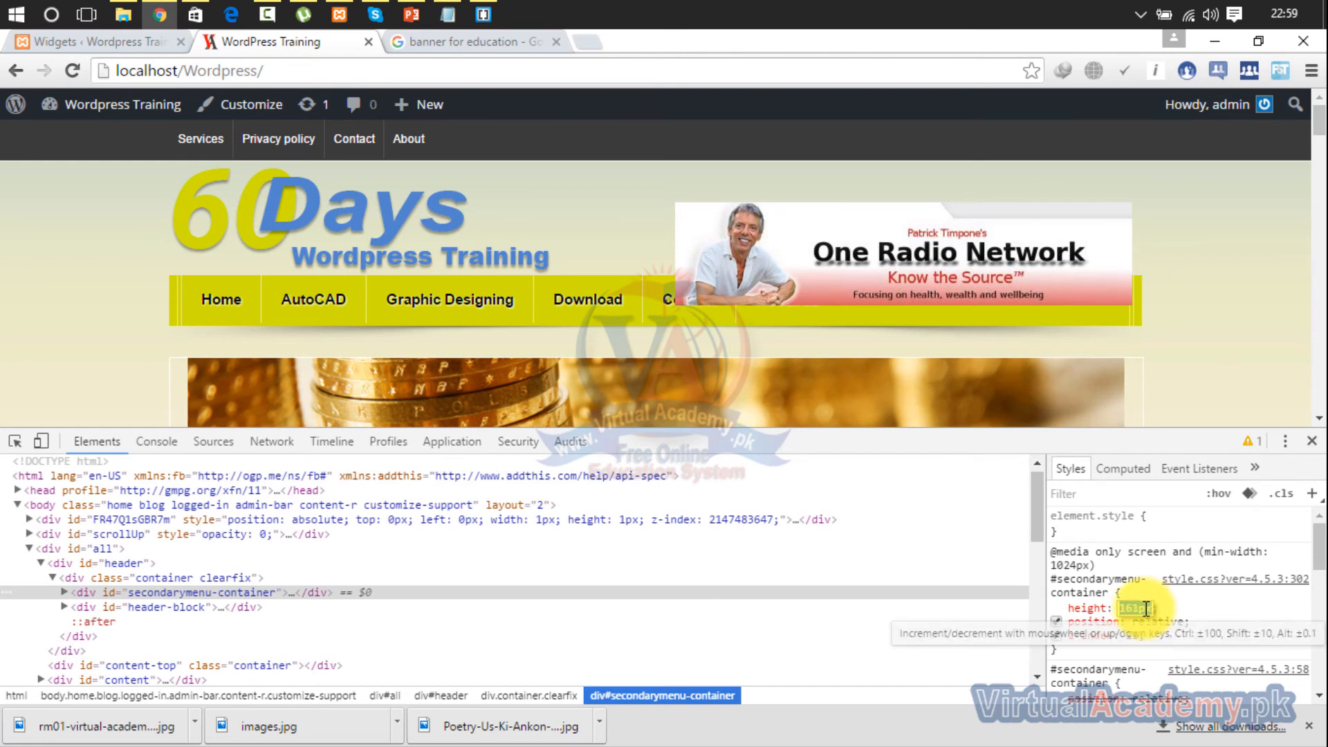
{"action": "key", "text": "Up"}
{"action": "key", "text": "Up"}
{"action": "key", "text": "Up"}
{"action": "key", "text": "Up"}
{"action": "key", "text": "Up"}
{"action": "key", "text": "Up"}
{"action": "key", "text": "Up"}
{"action": "key", "text": "Up"}
{"action": "key", "text": "Up"}
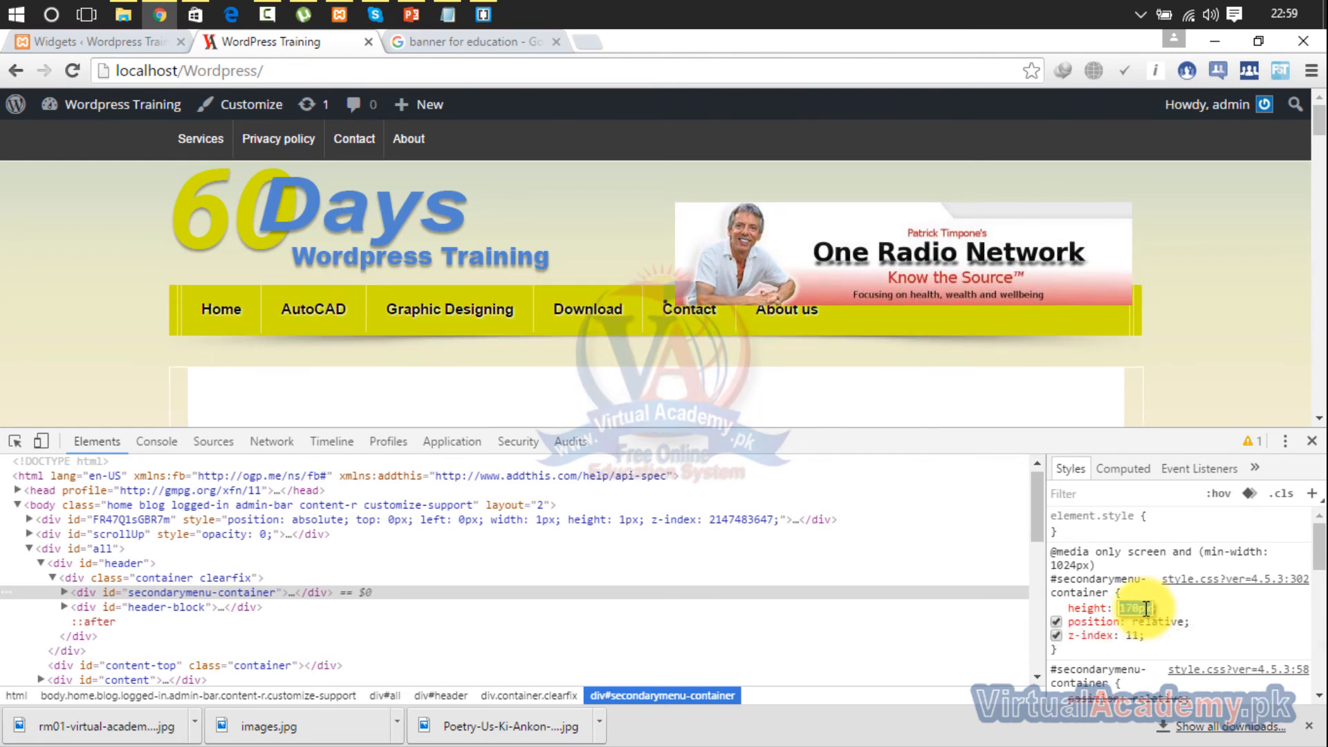
{"action": "key", "text": "Up"}
{"action": "key", "text": "Up"}
{"action": "key", "text": "Up"}
{"action": "key", "text": "Up"}
{"action": "key", "text": "Up"}
{"action": "key", "text": "Up"}
{"action": "key", "text": "Up"}
{"action": "key", "text": "Up"}
{"action": "key", "text": "Up"}
{"action": "key", "text": "Up"}
{"action": "key", "text": "Up"}
{"action": "key", "text": "Up"}
{"action": "key", "text": "Up"}
{"action": "key", "text": "Up"}
{"action": "key", "text": "Up"}
{"action": "key", "text": "Up"}
{"action": "key", "text": "Up"}
{"action": "key", "text": "Up"}
{"action": "key", "text": "Up"}
{"action": "key", "text": "Up"}
{"action": "key", "text": "Up"}
{"action": "key", "text": "Up"}
{"action": "key", "text": "Up"}
{"action": "key", "text": "Up"}
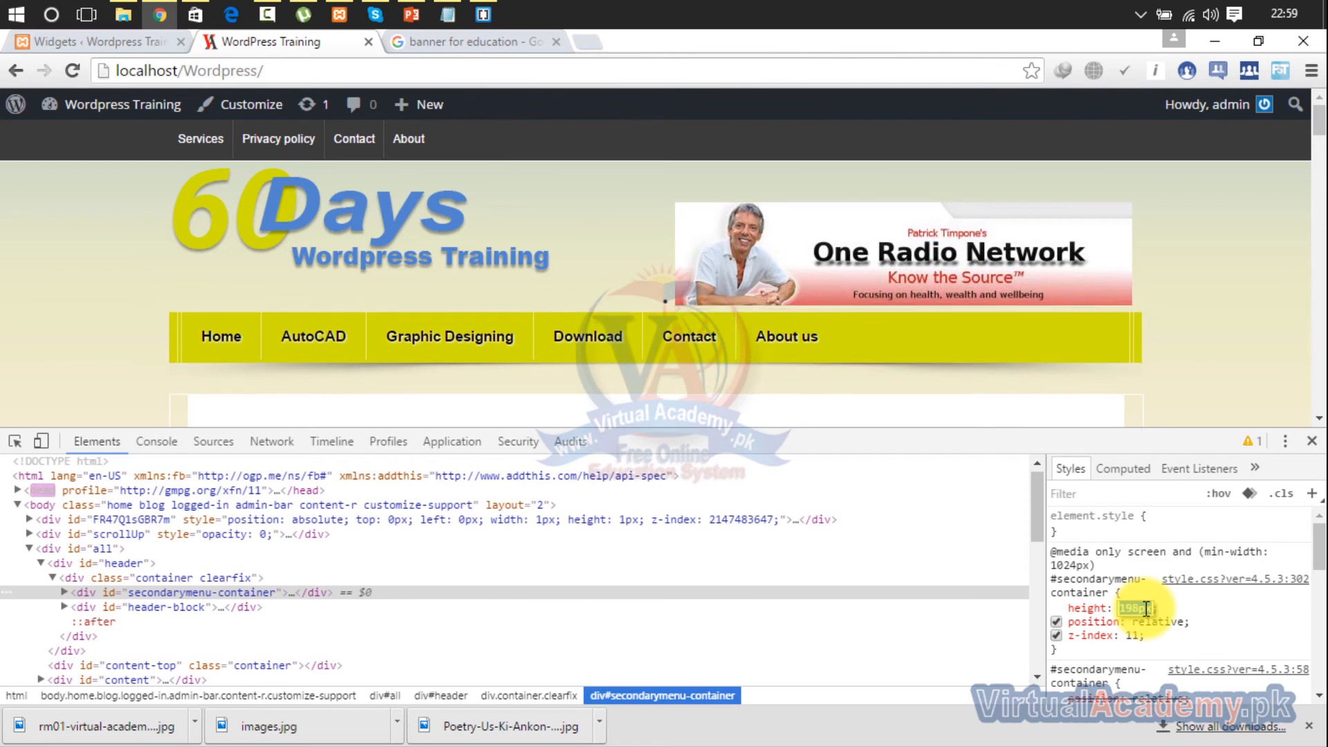
{"action": "key", "text": "Up"}
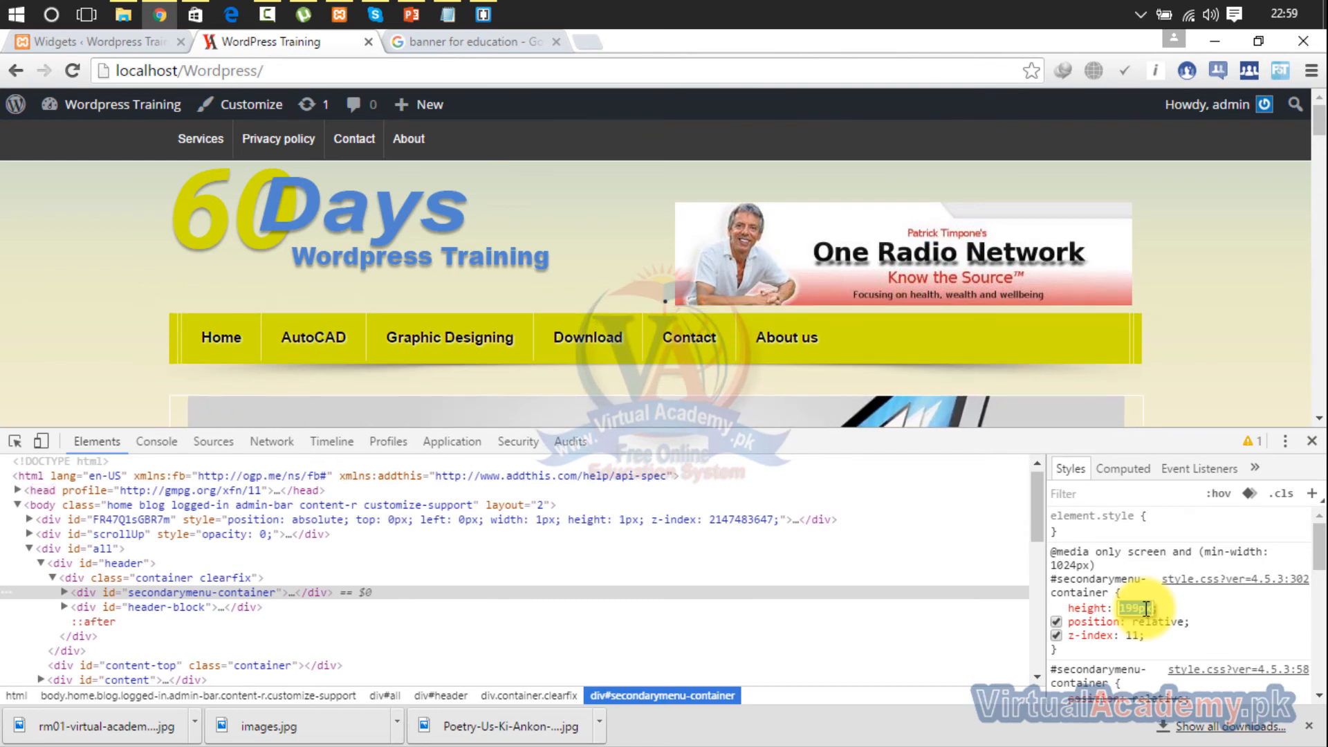
{"action": "key", "text": "Down"}
{"action": "key", "text": "Down"}
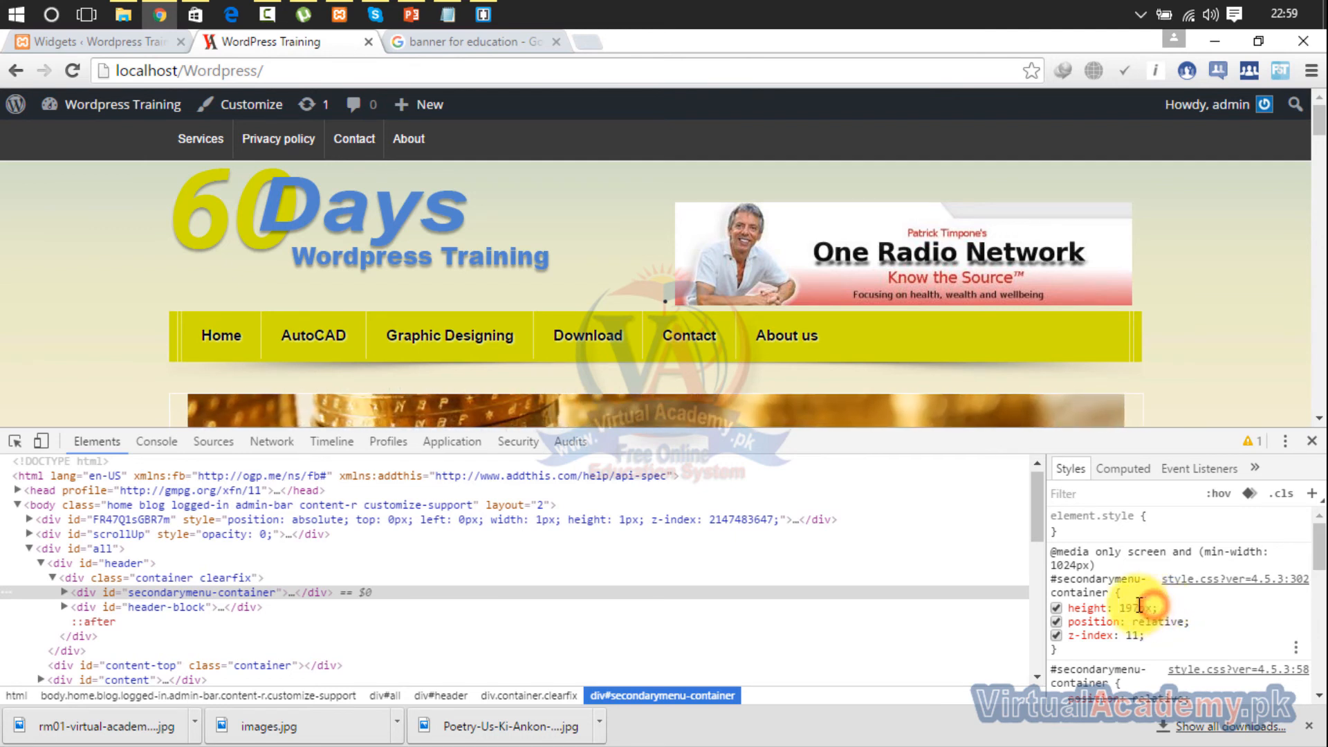
{"action": "left_click", "coordinate": [1140, 606]}
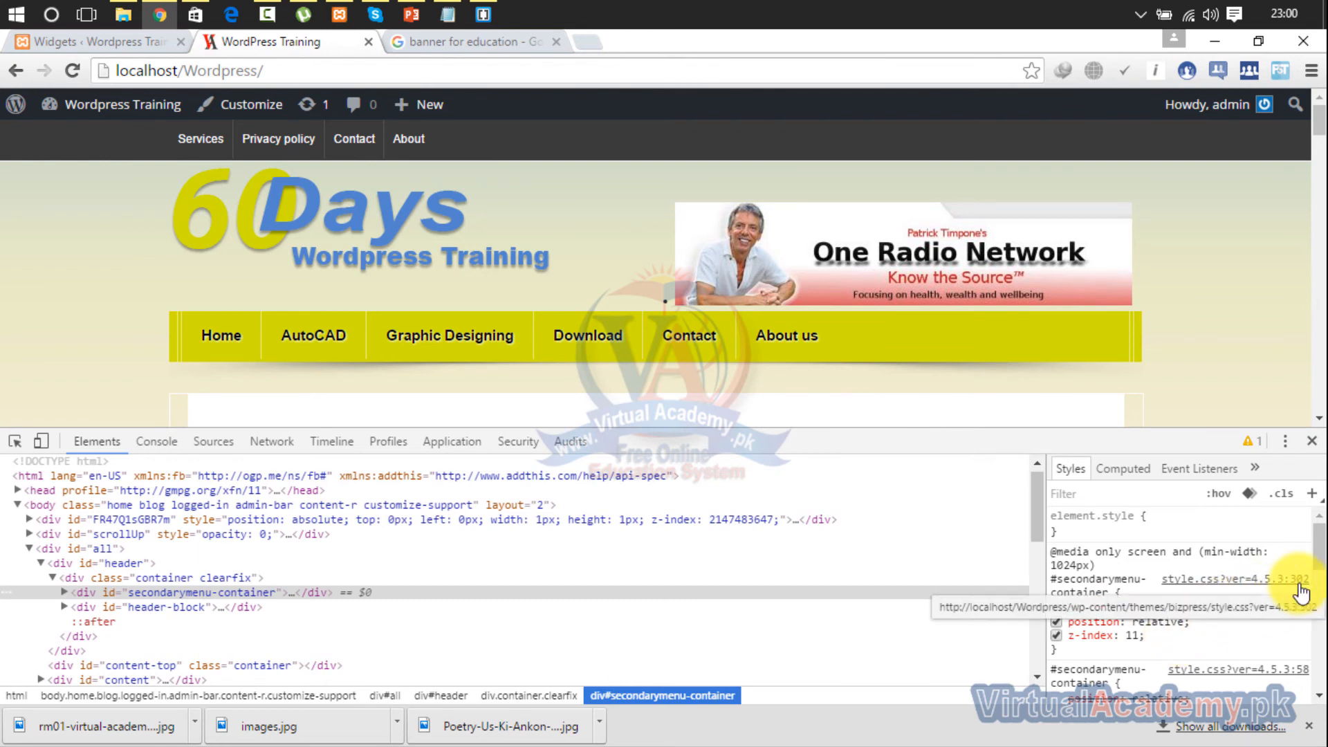
Step: Switch to Brackets, set the #secondarymenu-container height to 197px in style.css, save it, and reload the front page in Chrome
{"action": "left_click", "coordinate": [482, 13]}
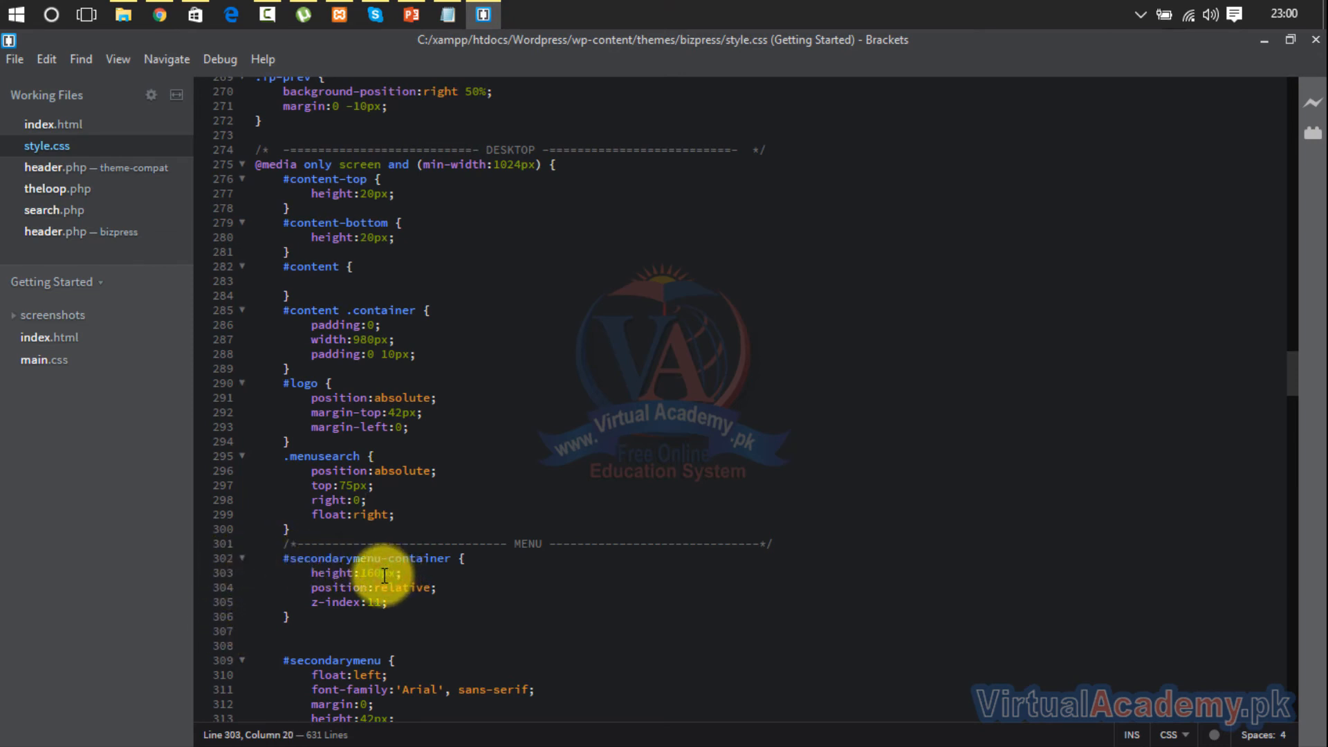
{"action": "key", "text": "BackSpace"}
{"action": "key", "text": "BackSpace"}
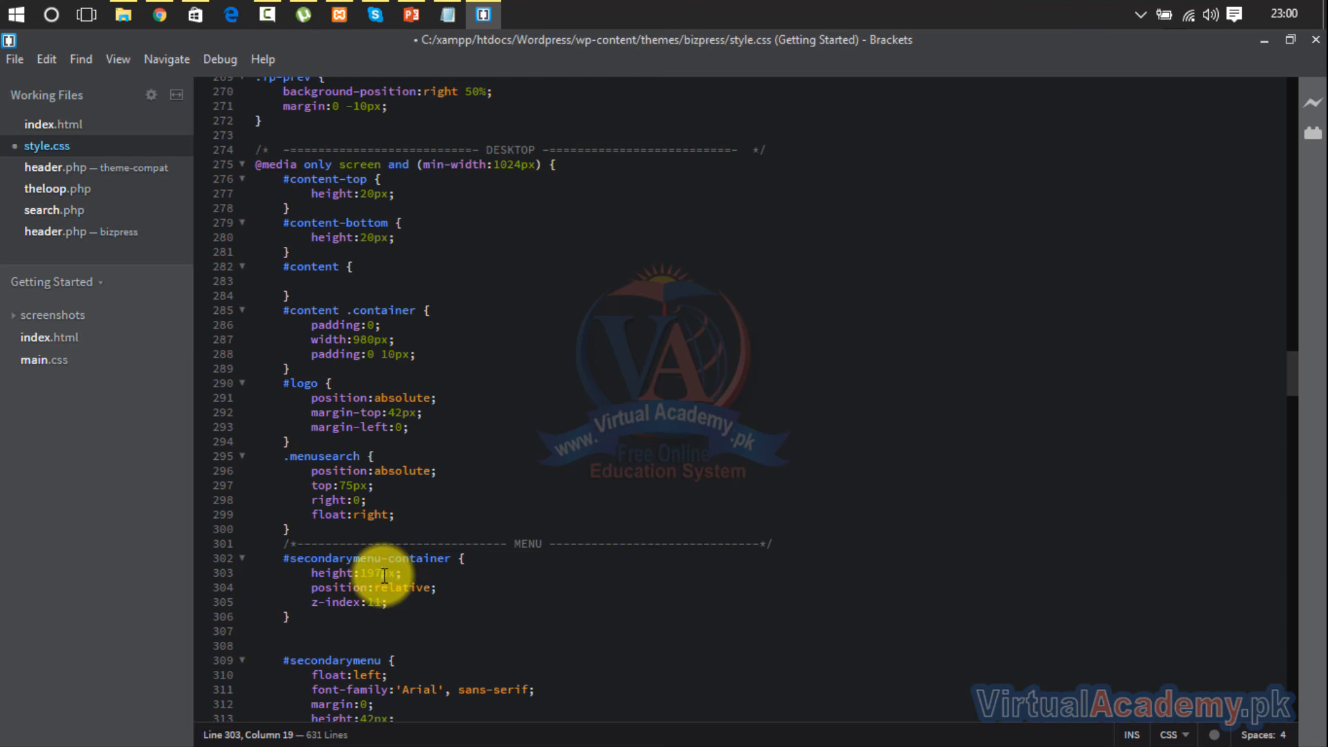
{"action": "key", "text": "ctrl+s"}
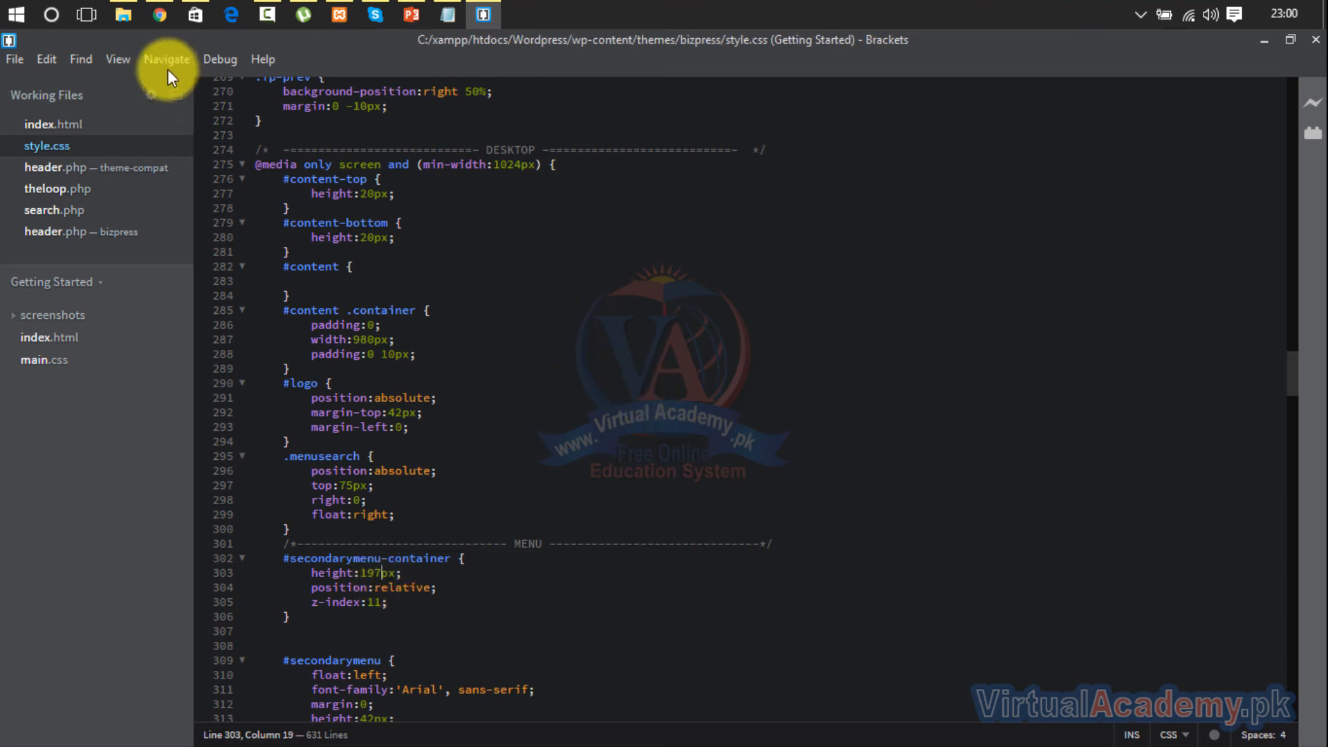
{"action": "left_click", "coordinate": [163, 10]}
{"action": "left_click", "coordinate": [67, 70]}
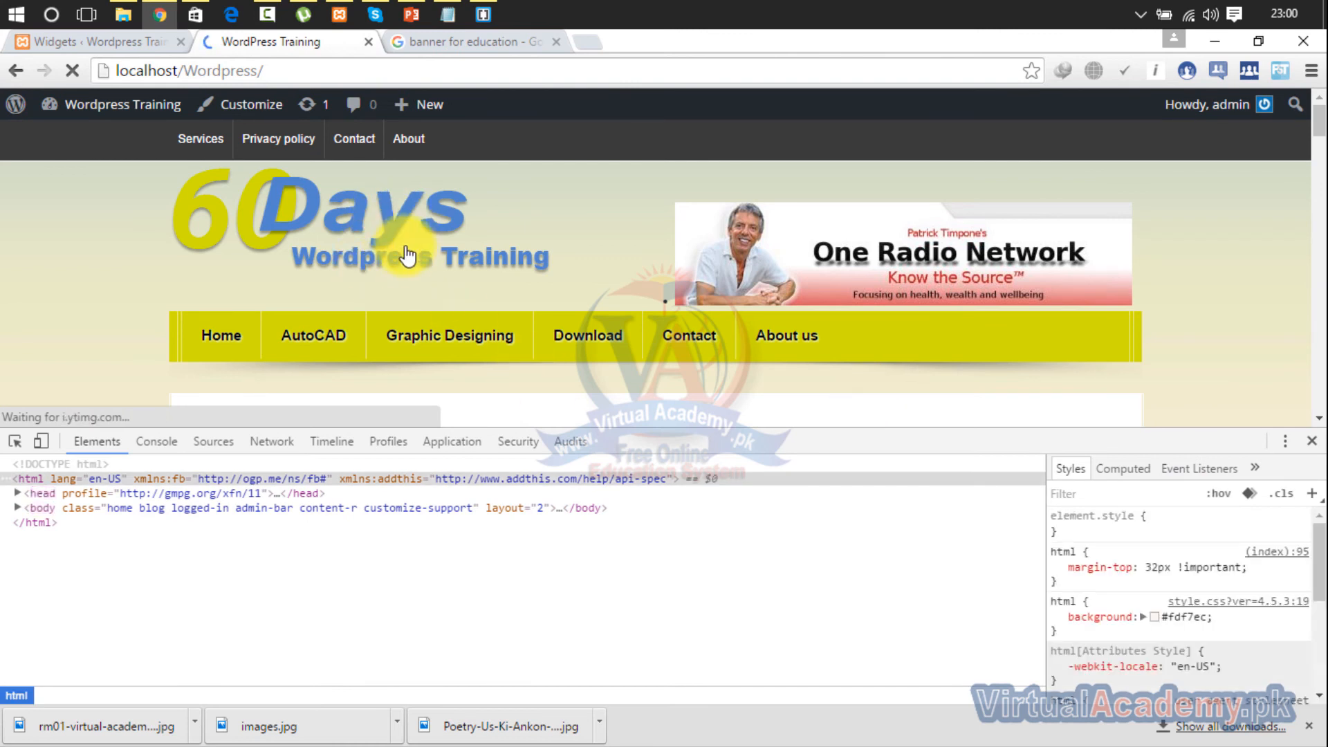
Step: Inspect the header logo, select its #logo div and increase its margin-top to 76px in the live styles
{"action": "left_click", "coordinate": [16, 440]}
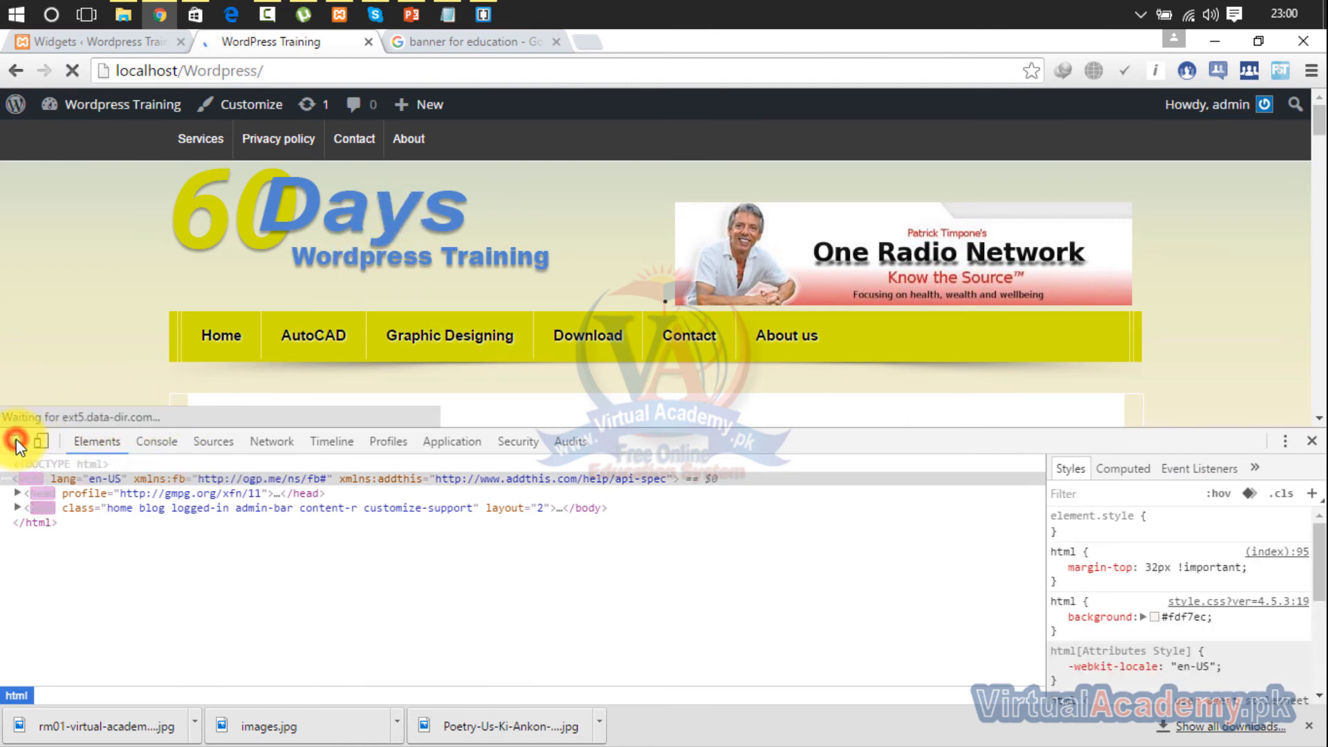
{"action": "left_click", "coordinate": [408, 225]}
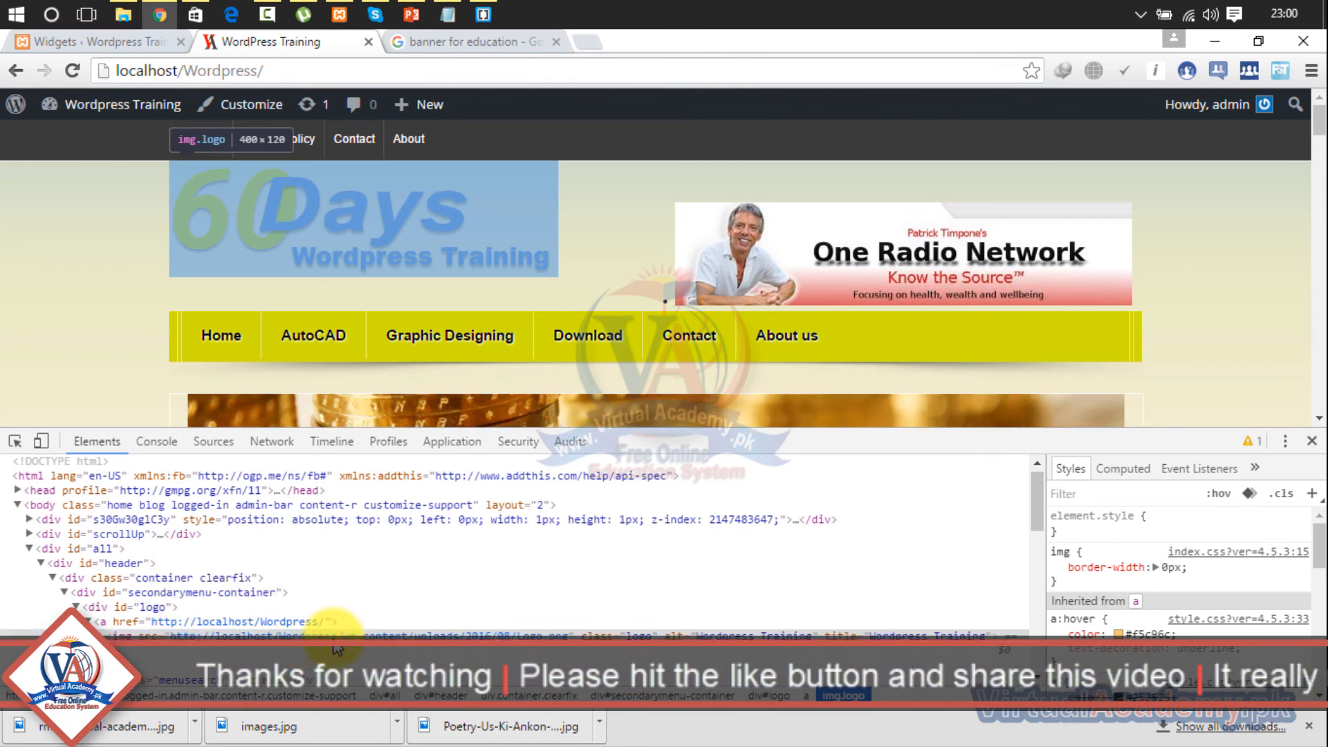
{"action": "left_click", "coordinate": [148, 607]}
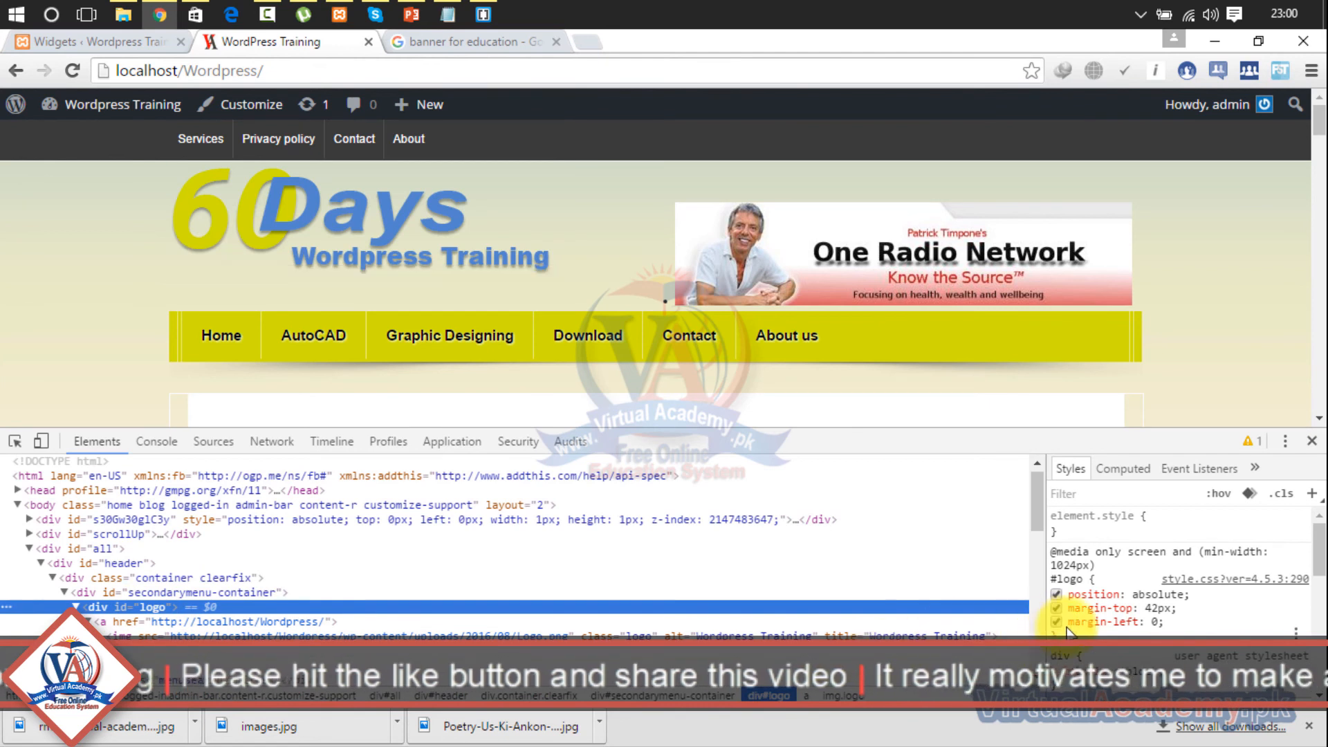
{"action": "left_click", "coordinate": [1160, 609]}
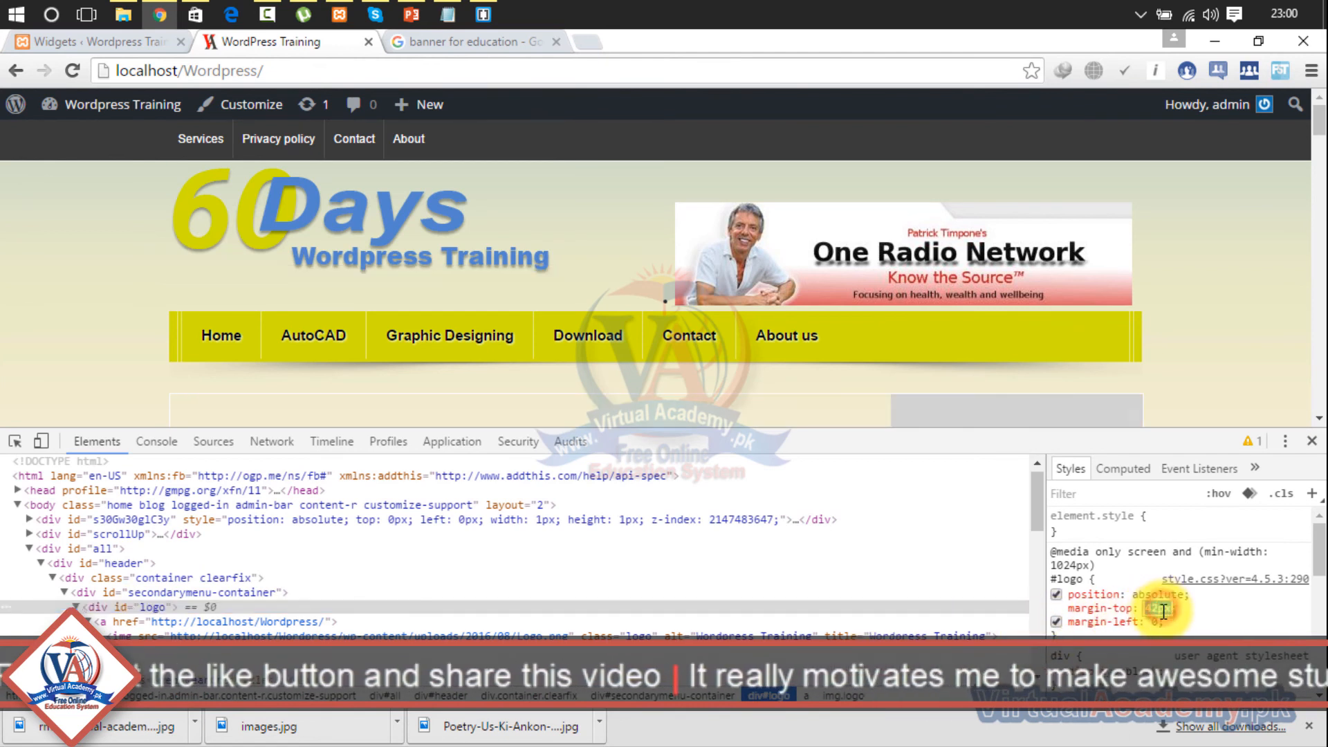
{"action": "key", "text": "Up"}
{"action": "key", "text": "Up"}
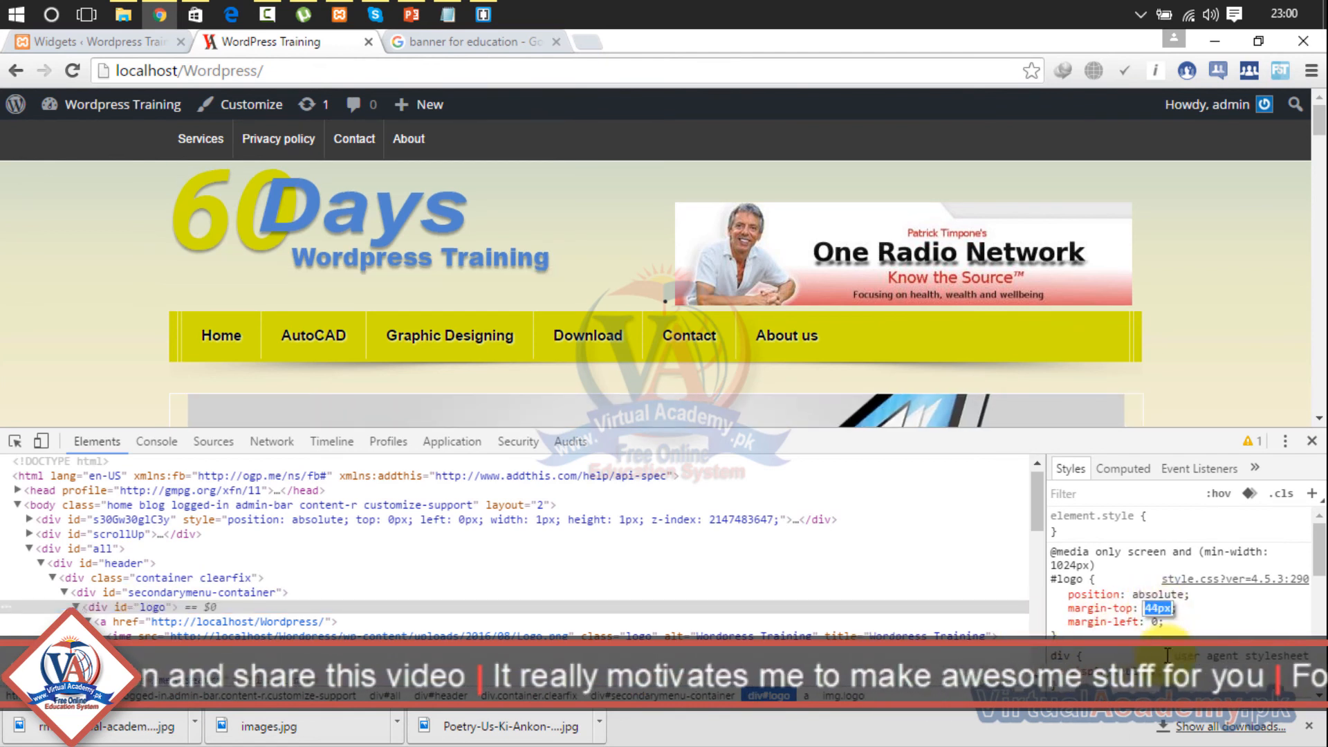
{"action": "key", "text": "Up"}
{"action": "key", "text": "Up"}
{"action": "key", "text": "Up"}
{"action": "key", "text": "Up"}
{"action": "key", "text": "Up"}
{"action": "key", "text": "Up"}
{"action": "key", "text": "Up"}
{"action": "key", "text": "Up"}
{"action": "key", "text": "Up"}
{"action": "key", "text": "Up"}
{"action": "key", "text": "Up"}
{"action": "key", "text": "Up"}
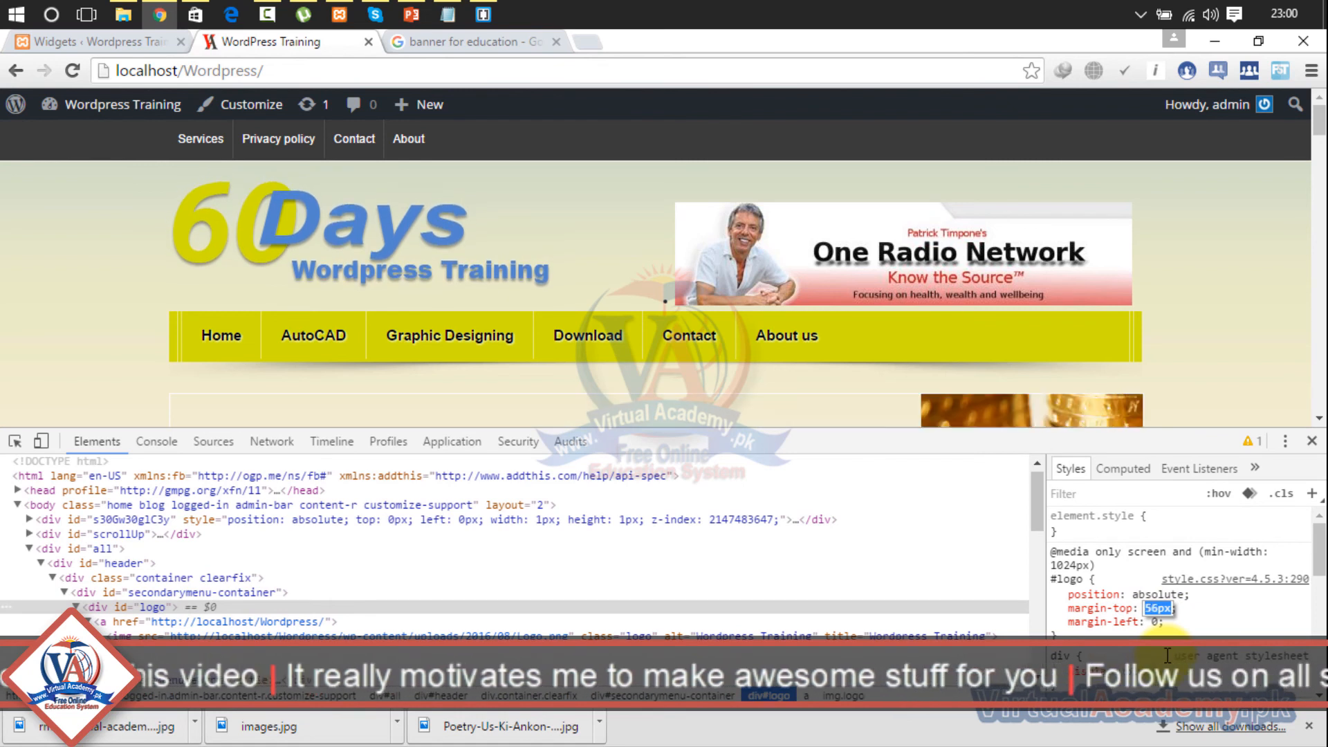
{"action": "key", "text": "Up"}
{"action": "key", "text": "Up"}
{"action": "key", "text": "Up"}
{"action": "key", "text": "Up"}
{"action": "key", "text": "Up"}
{"action": "key", "text": "Up"}
{"action": "key", "text": "Up"}
{"action": "key", "text": "Up"}
{"action": "key", "text": "Up"}
{"action": "key", "text": "Up"}
{"action": "key", "text": "Up"}
{"action": "key", "text": "Up"}
{"action": "key", "text": "Up"}
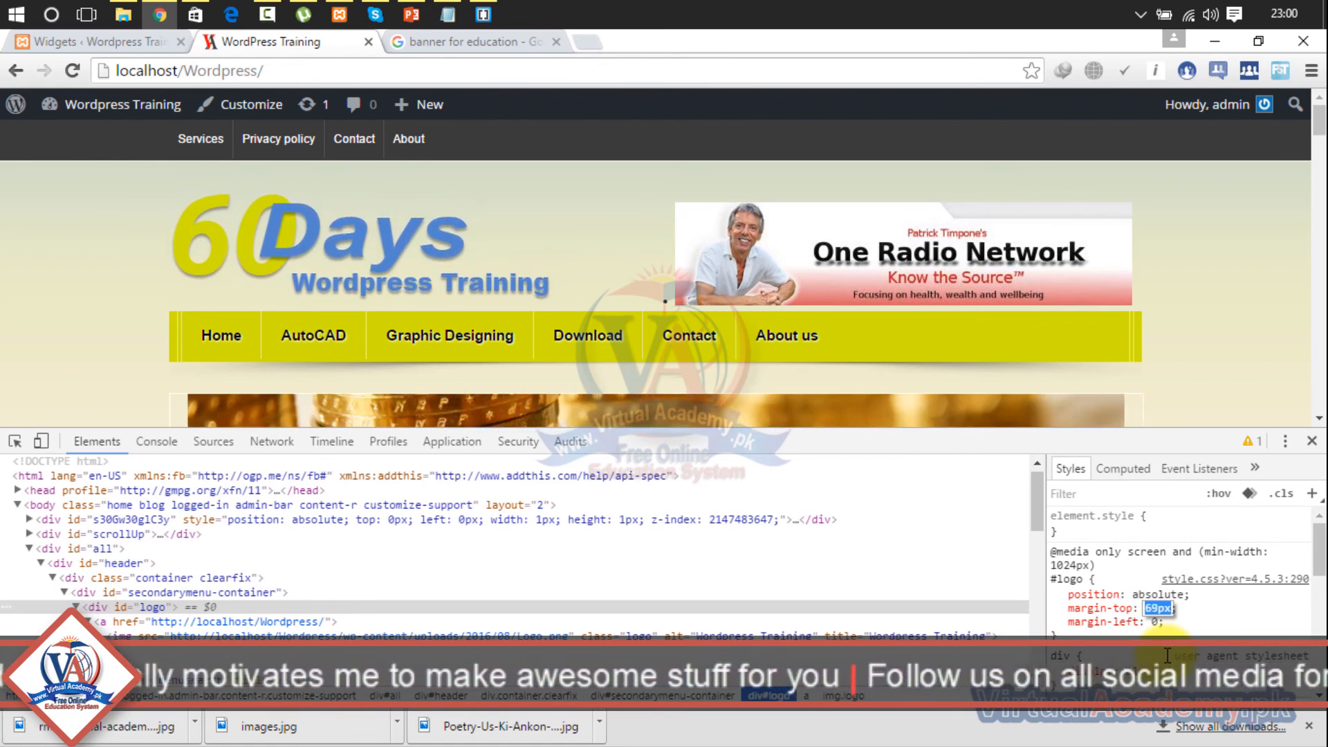
{"action": "key", "text": "Up"}
{"action": "key", "text": "Up"}
{"action": "key", "text": "Up"}
{"action": "key", "text": "Up"}
{"action": "key", "text": "Up"}
{"action": "key", "text": "Up"}
{"action": "key", "text": "Up"}
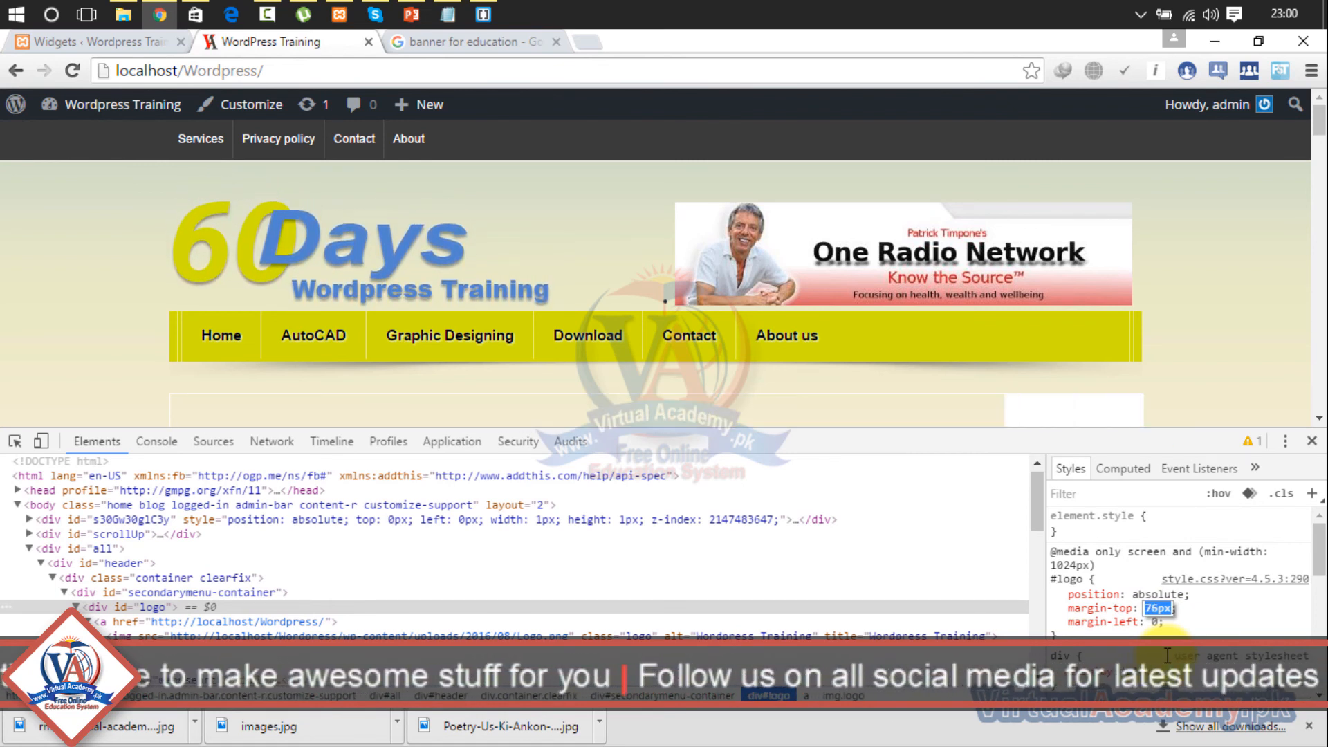
{"action": "left_click", "coordinate": [1183, 611]}
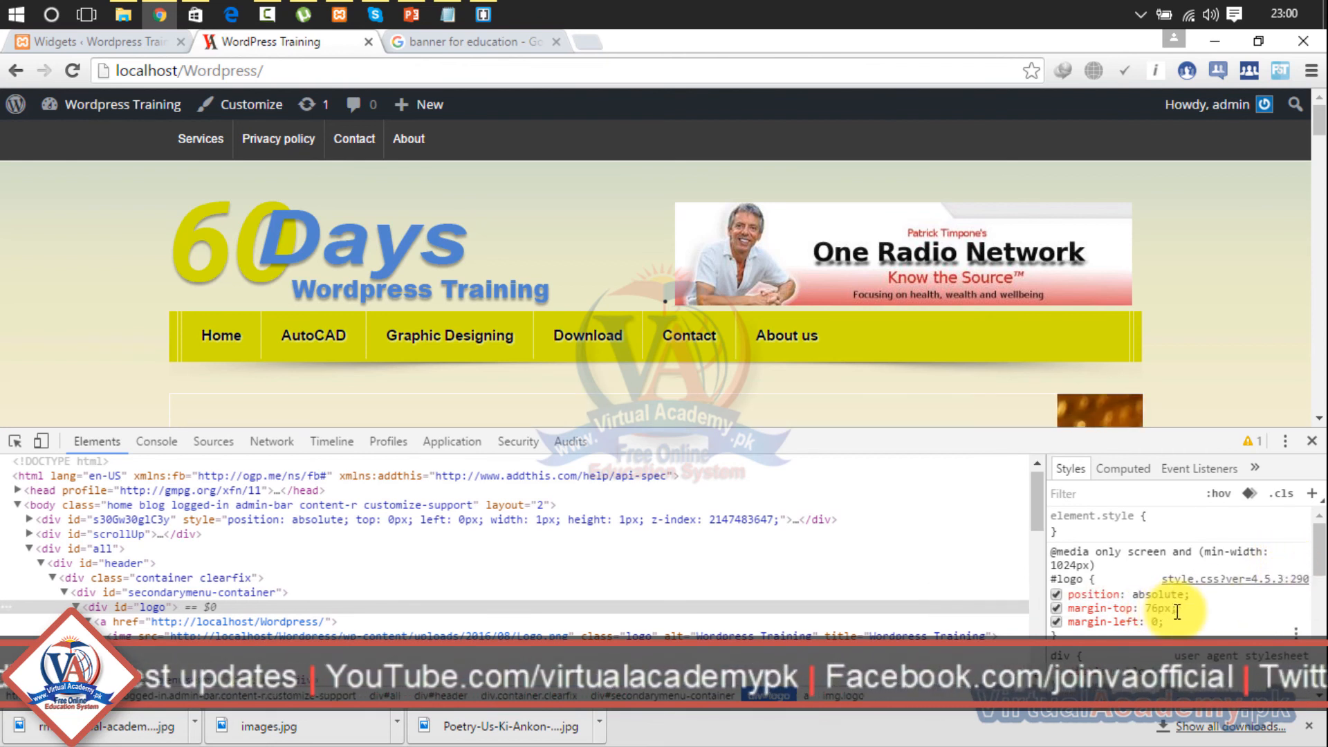
Step: Switch to Brackets, set margin-top of the #logo rule under the DESKTOP media query to 76px in style.css, and save the file
{"action": "left_click", "coordinate": [491, 16]}
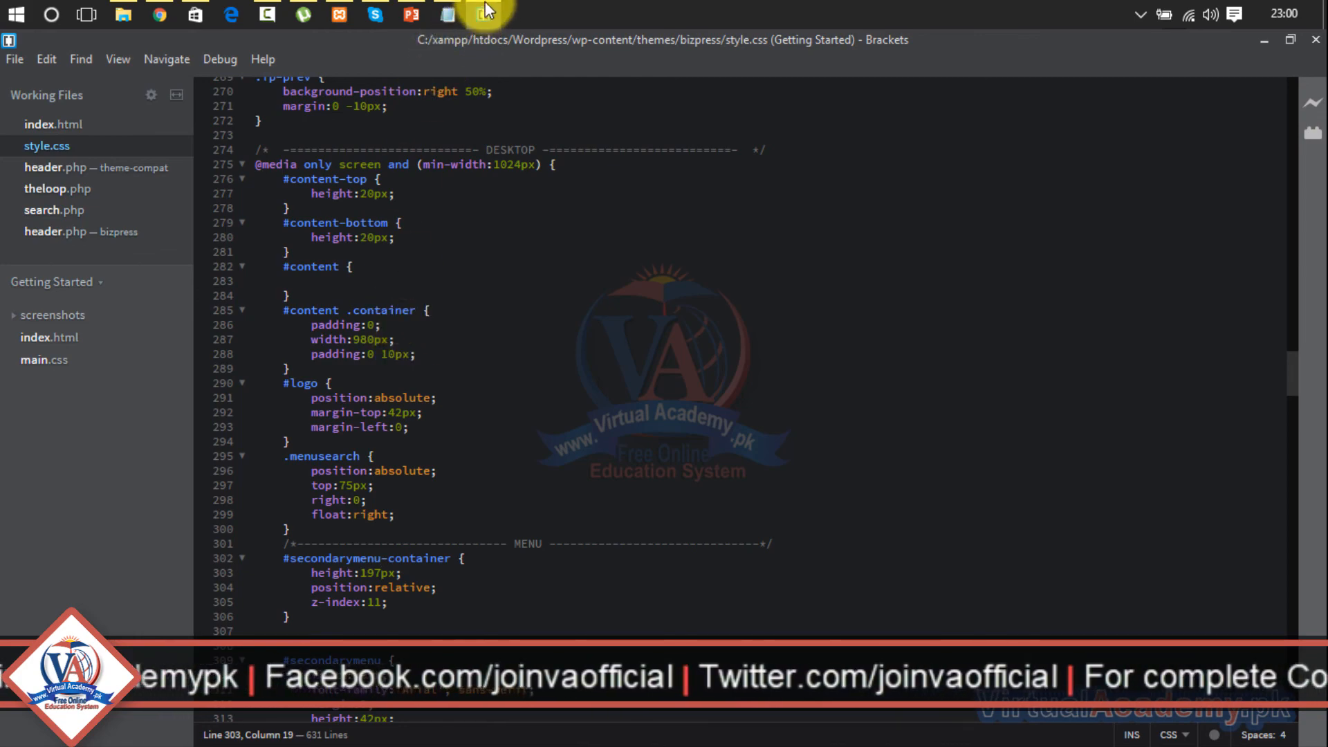
{"action": "left_click", "coordinate": [487, 11]}
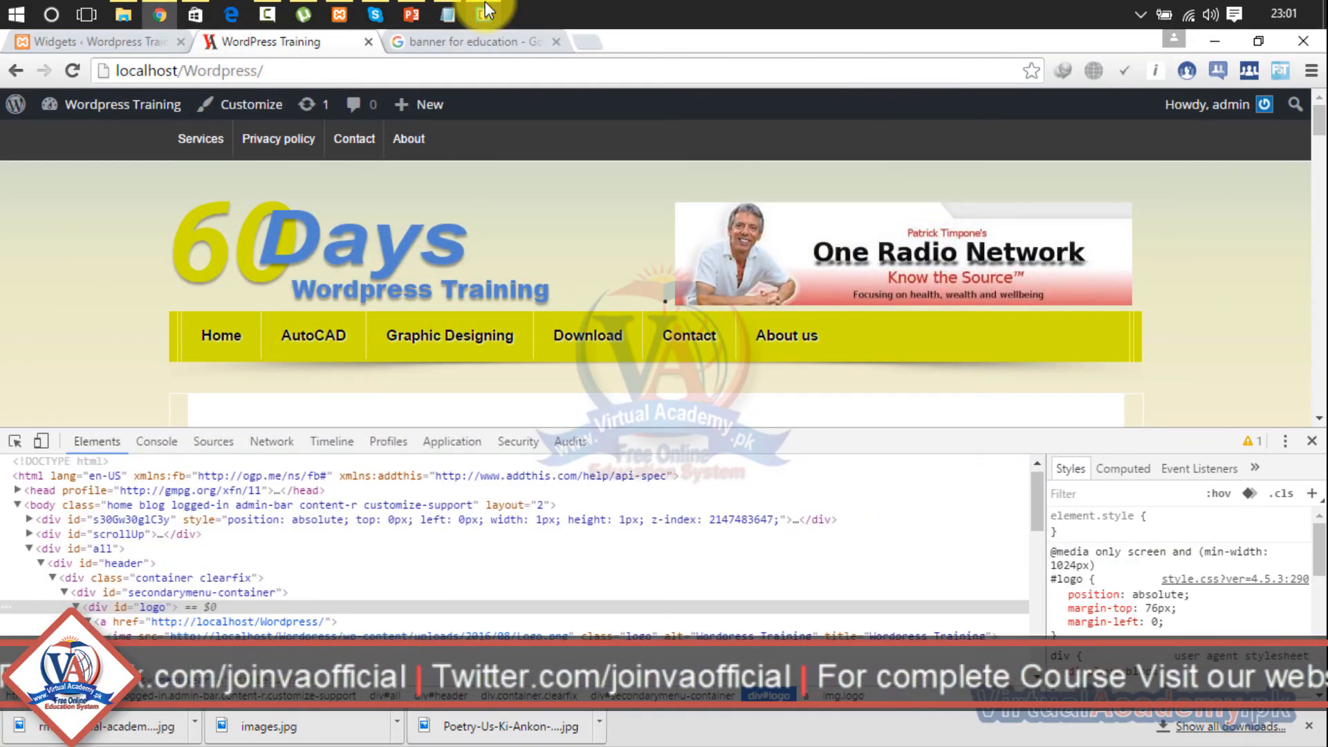
{"action": "left_click", "coordinate": [488, 3]}
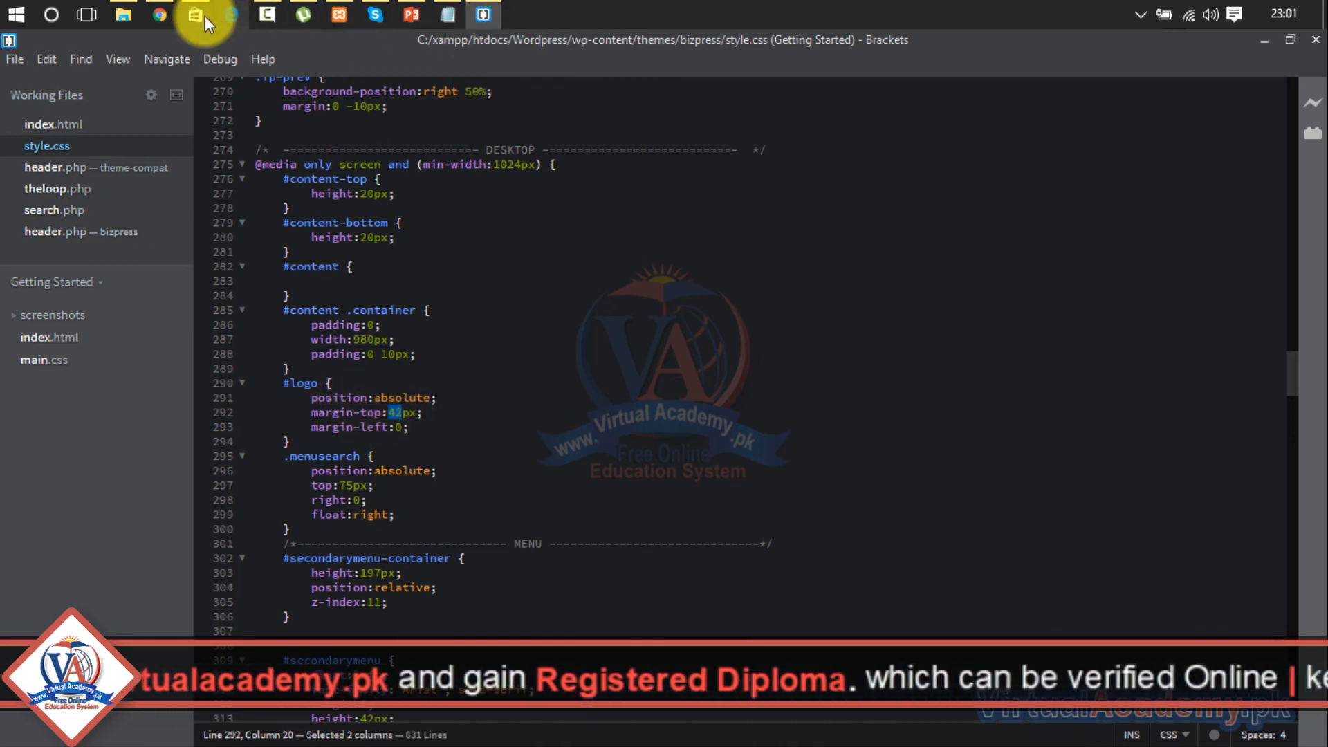
{"action": "left_click", "coordinate": [160, 12]}
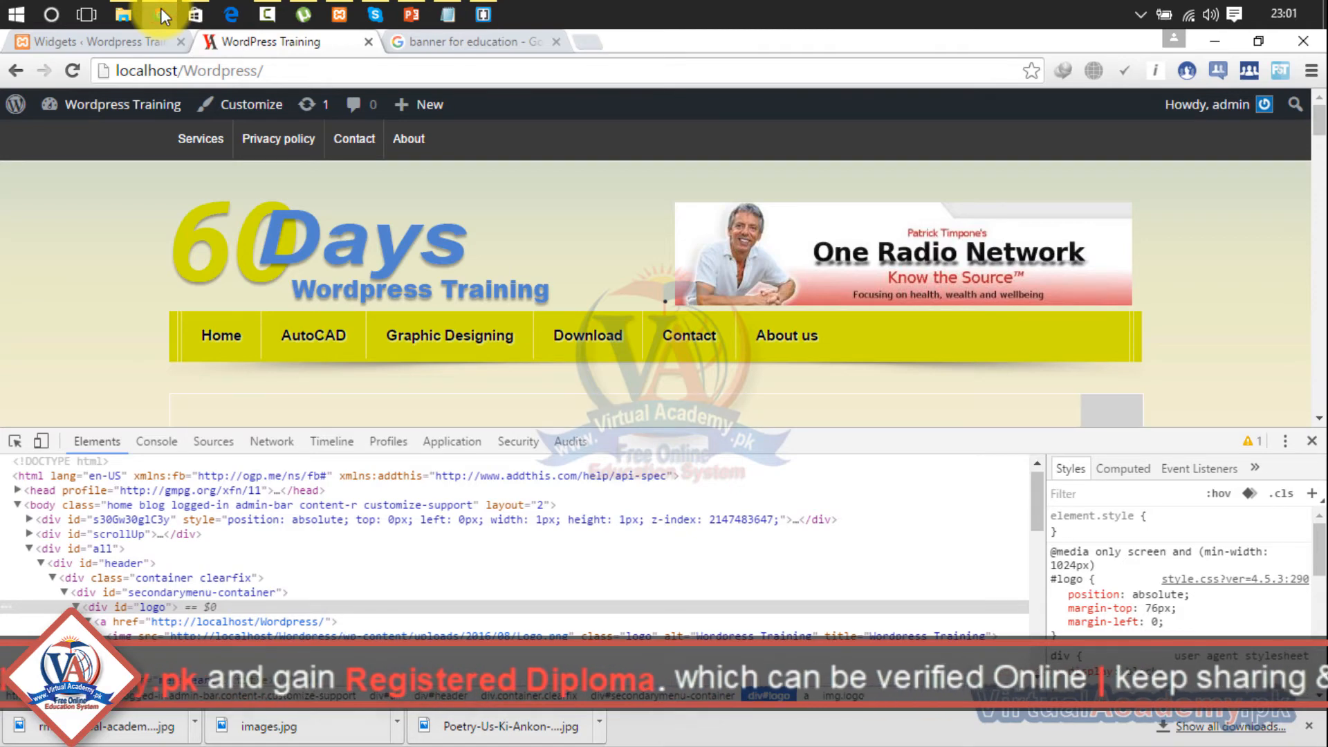
{"action": "left_click", "coordinate": [161, 7]}
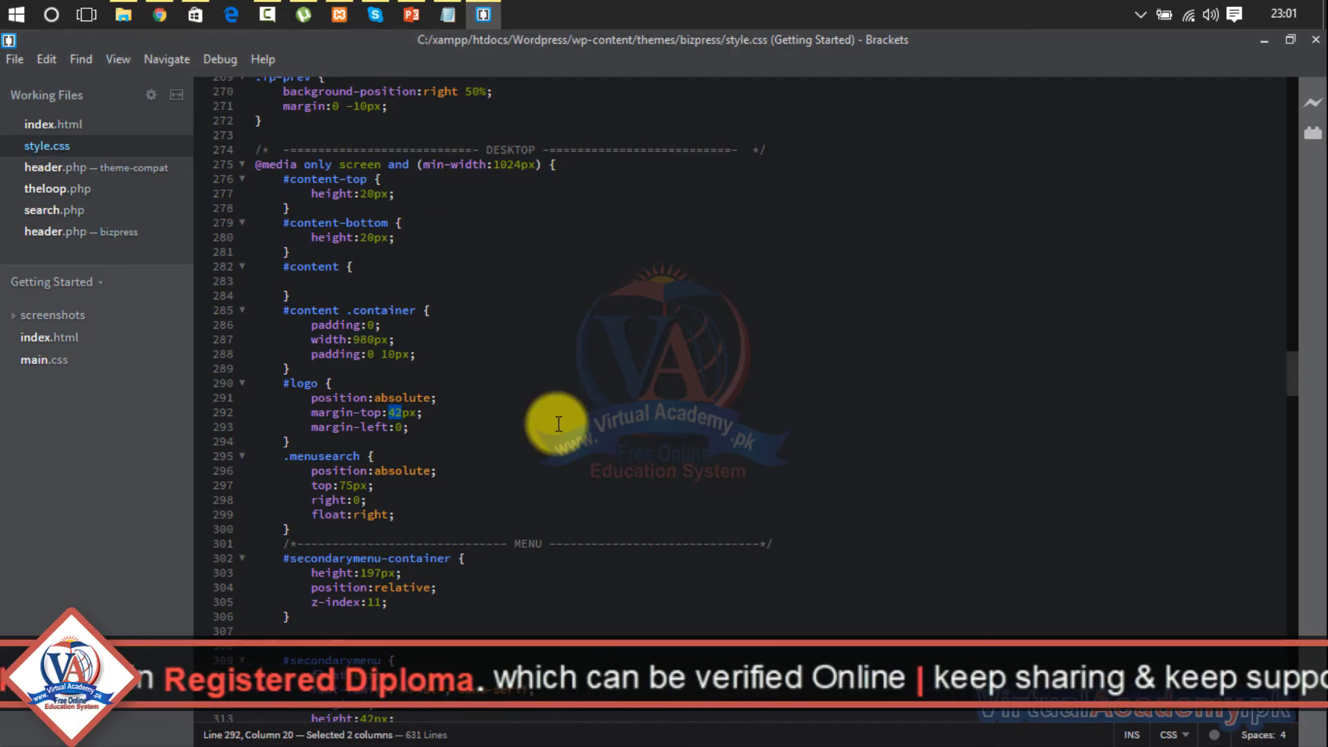
{"action": "type", "text": "76"}
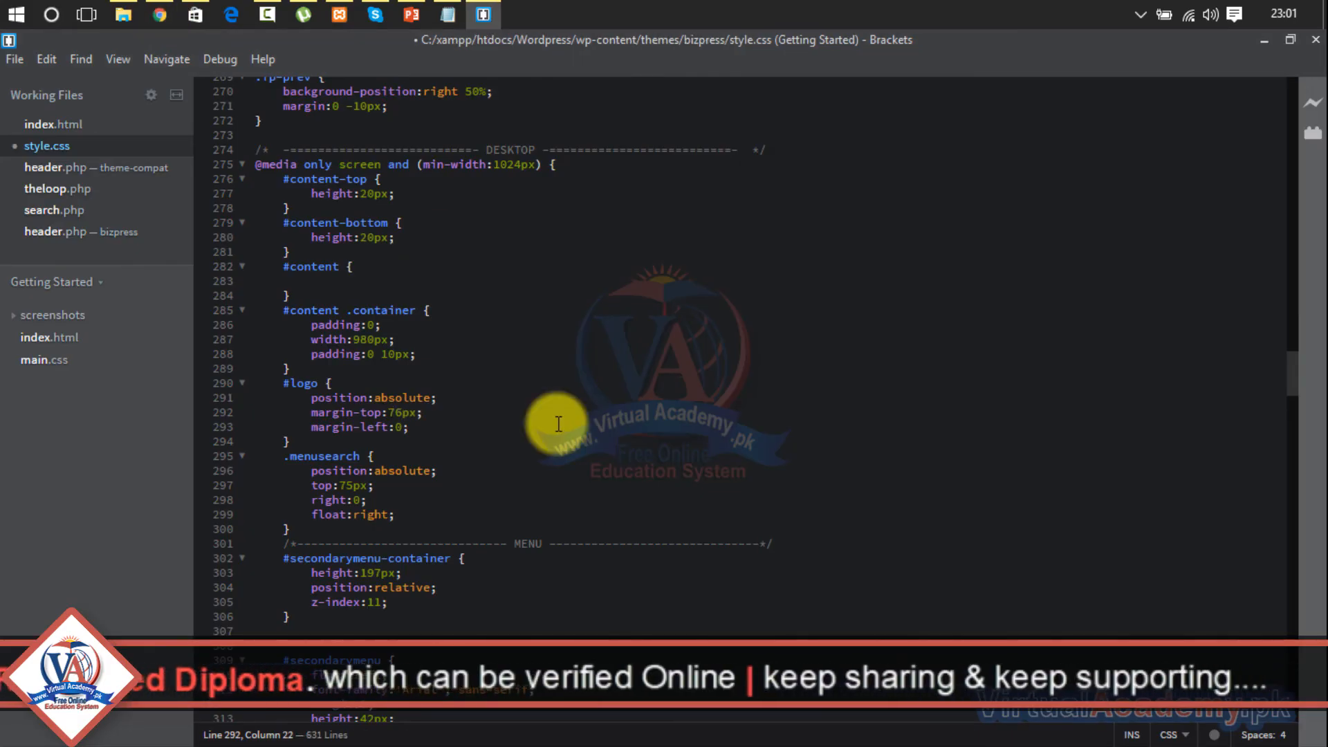
{"action": "key", "text": "ctrl+s"}
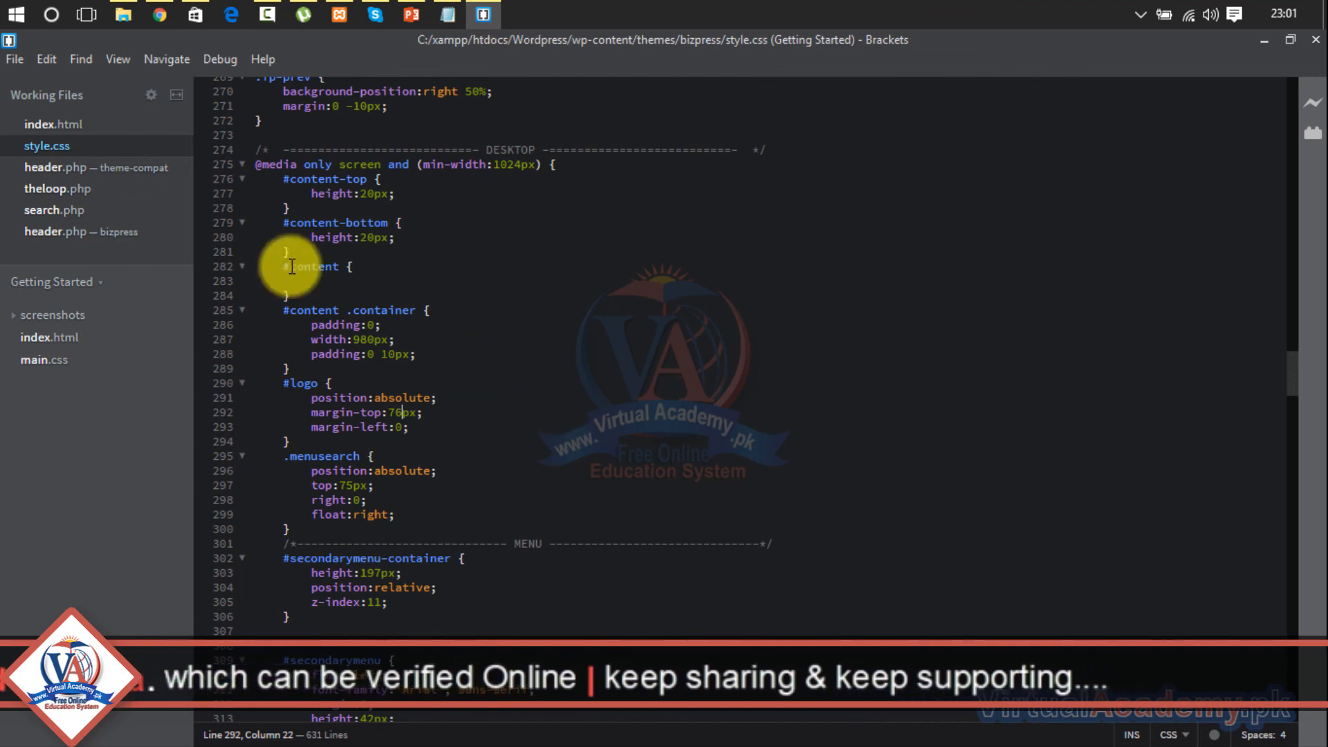
Step: Switch back to Chrome, reload the front page to check the header layout and close the developer tools
{"action": "left_click", "coordinate": [166, 10]}
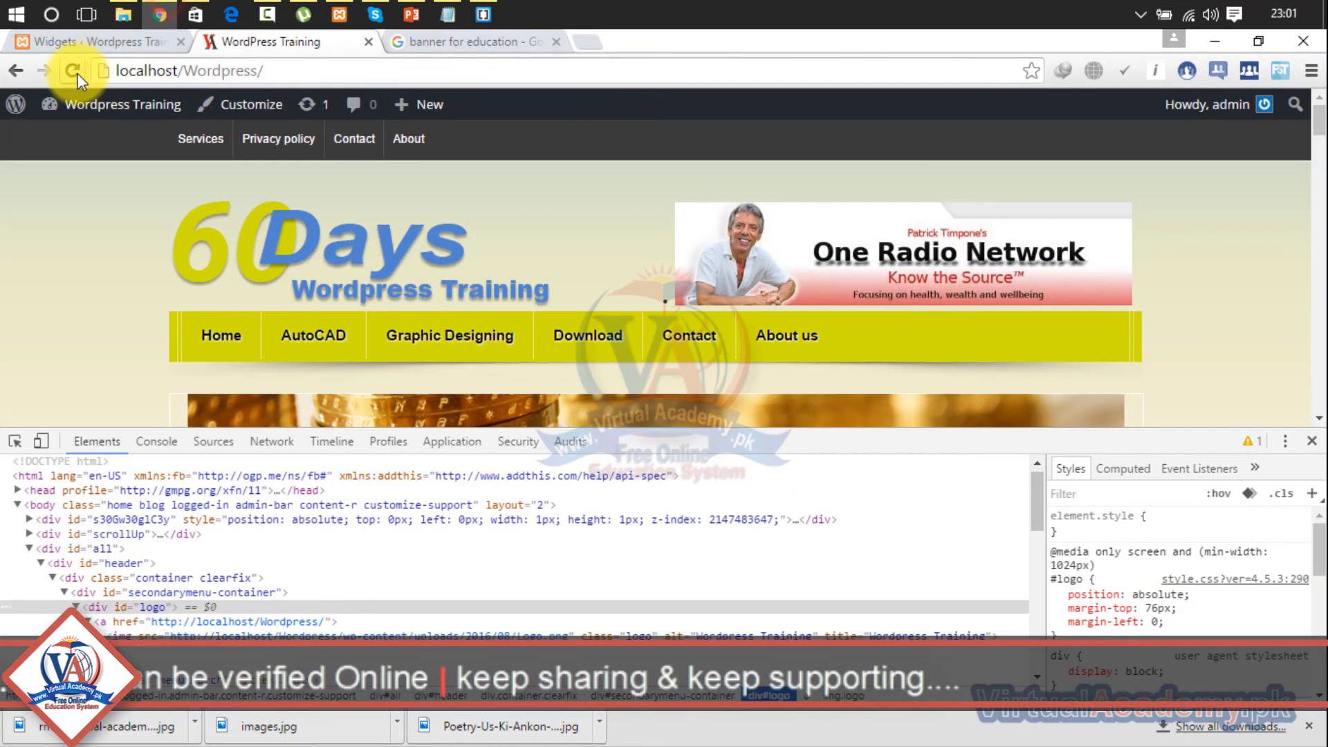
{"action": "key", "text": "F5"}
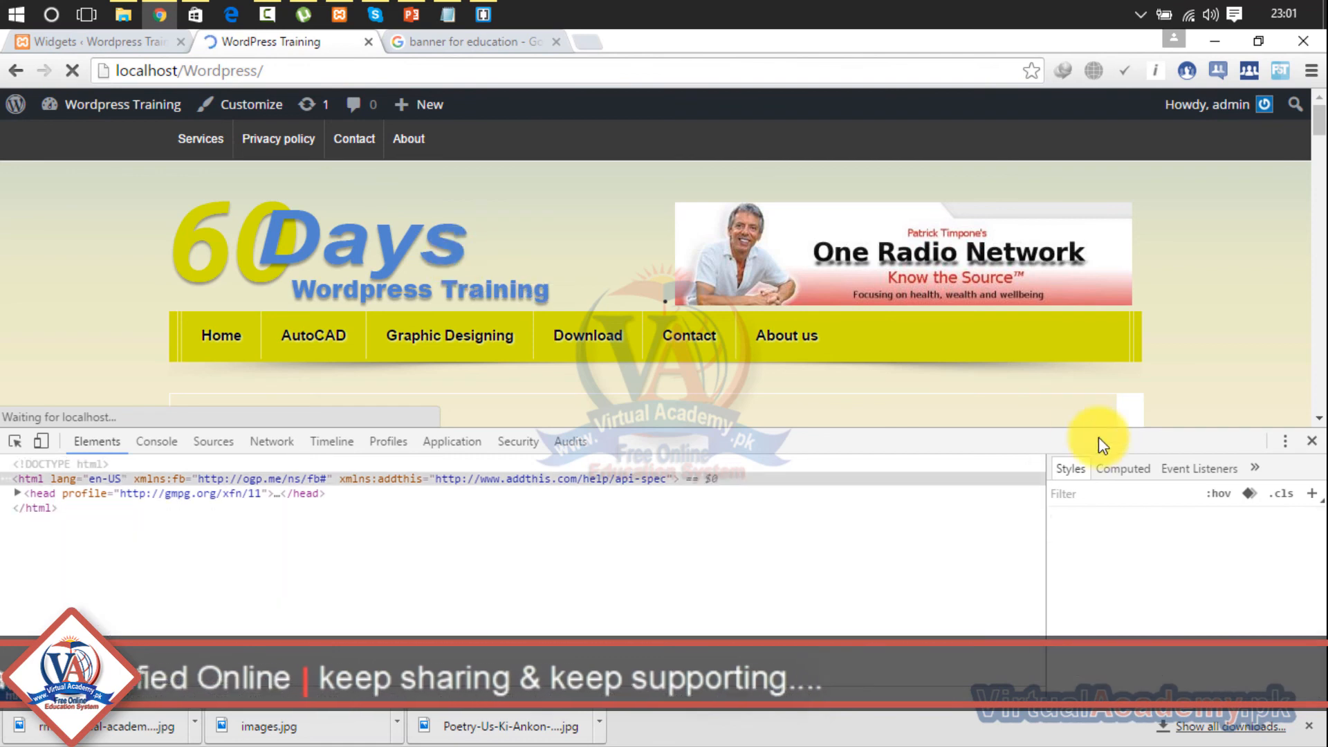
{"action": "left_click", "coordinate": [1313, 443]}
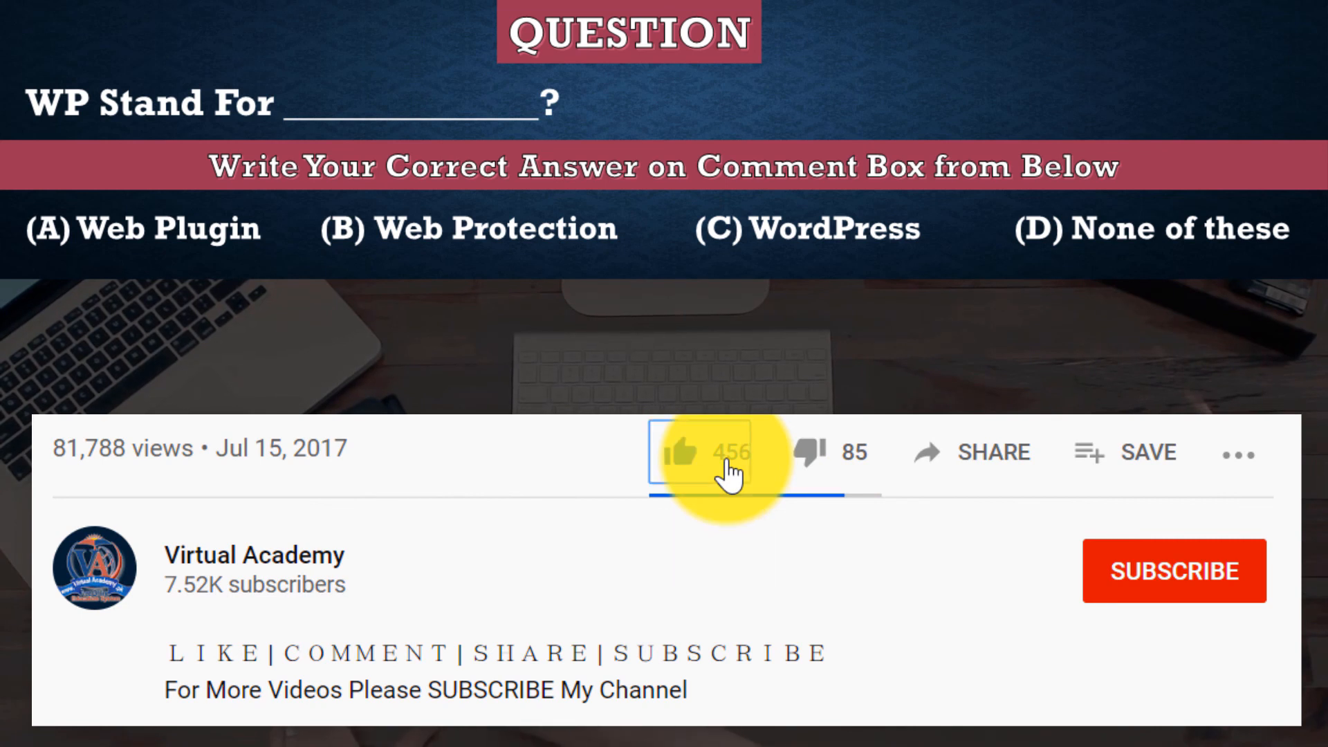
{"action": "left_click", "coordinate": [1151, 584]}
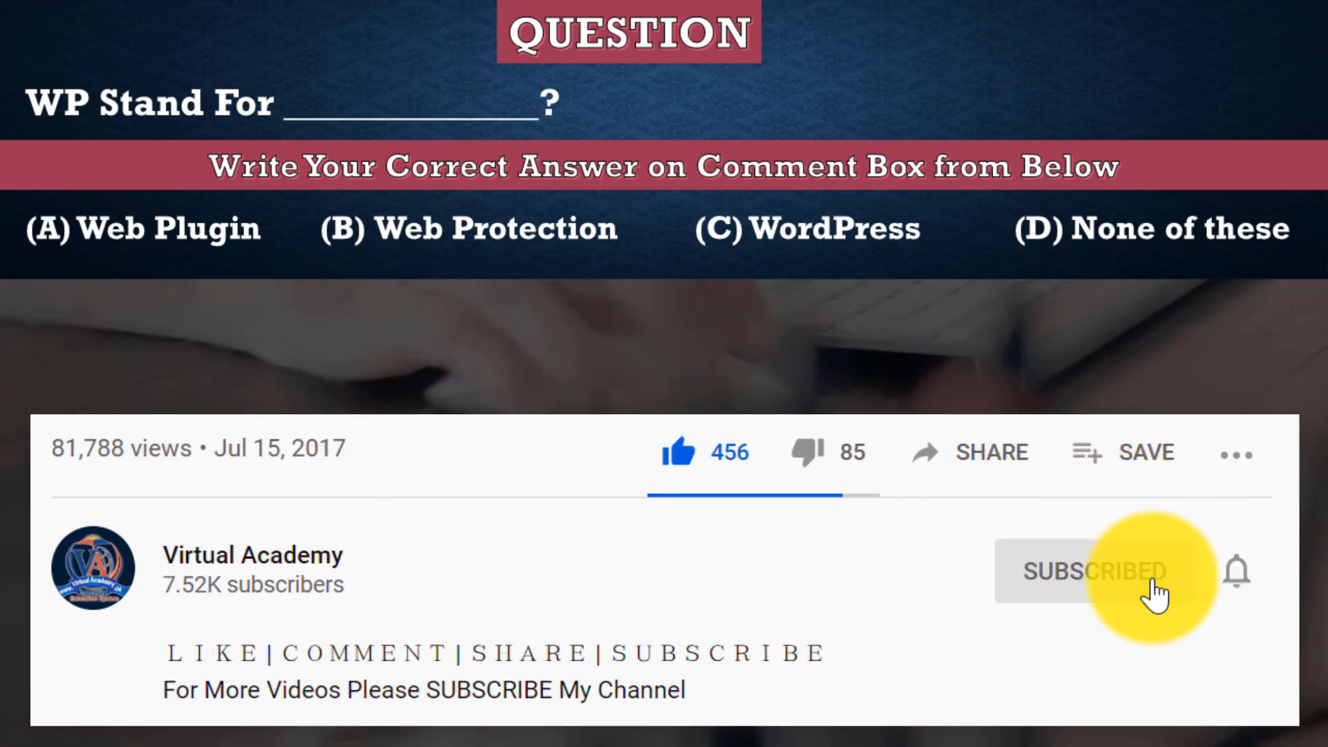
{"action": "left_click", "coordinate": [1239, 580]}
{"action": "left_click", "coordinate": [1260, 650]}
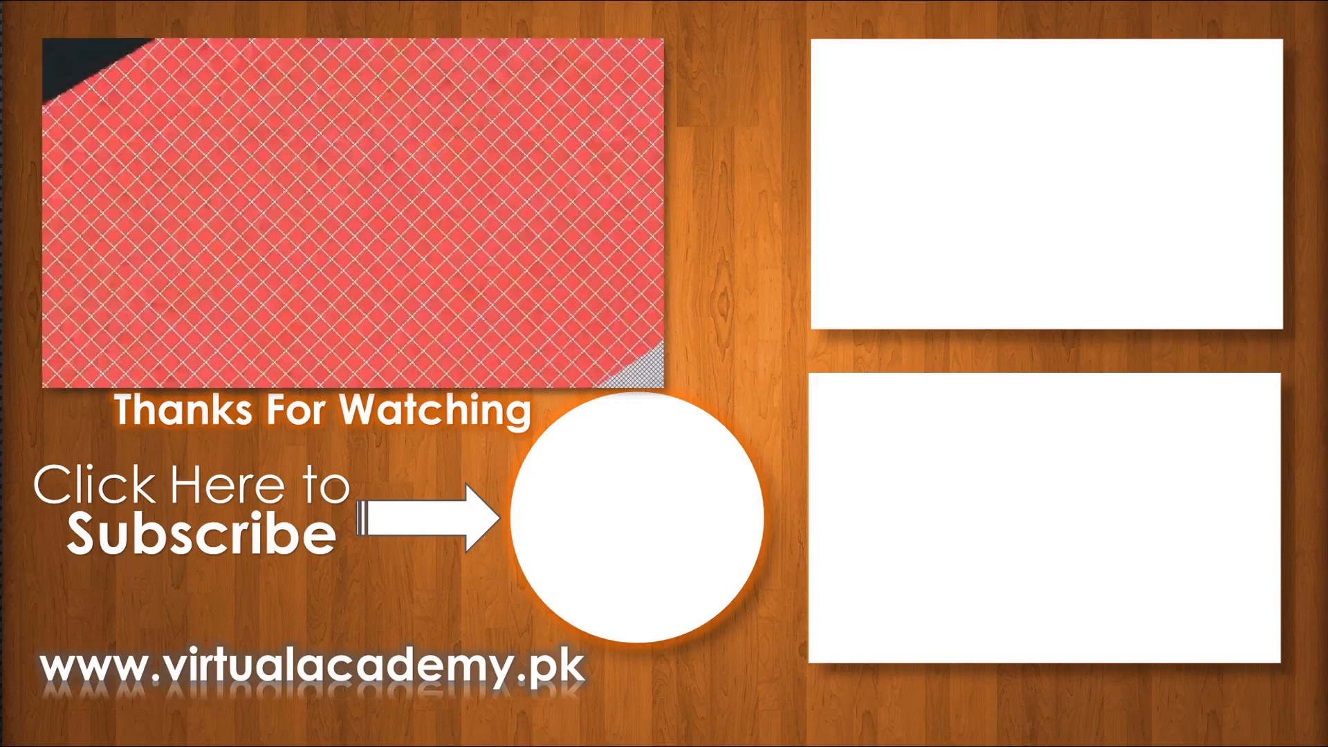